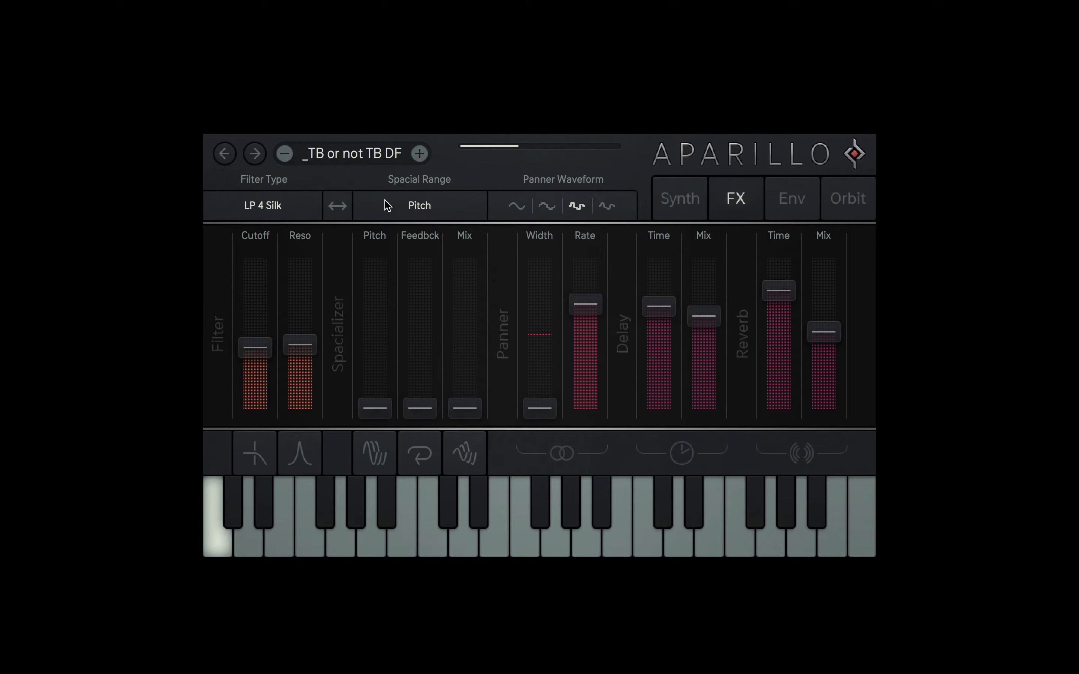
Lower the reverb mix and delay mix to about a third, and bring the filter cutoff down to minimum.
drag(830, 332, 824, 360)
drag(703, 315, 703, 356)
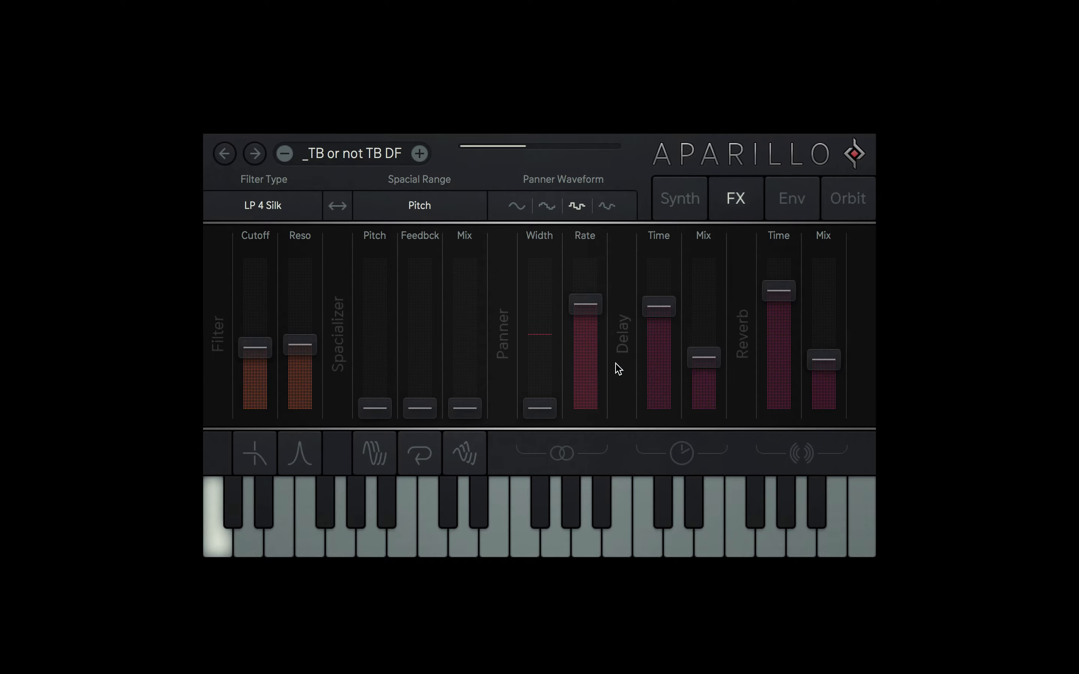
drag(247, 347, 269, 411)
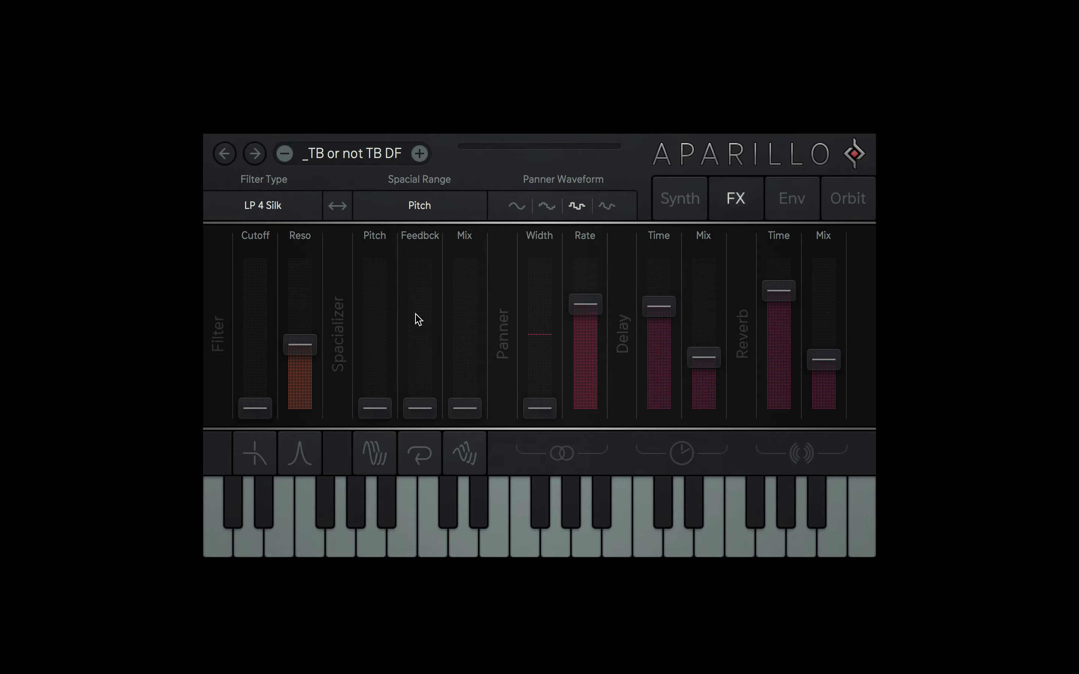
Swap the order of the Filter and Spacializer back and forth, ending with the Filter first.
click(343, 206)
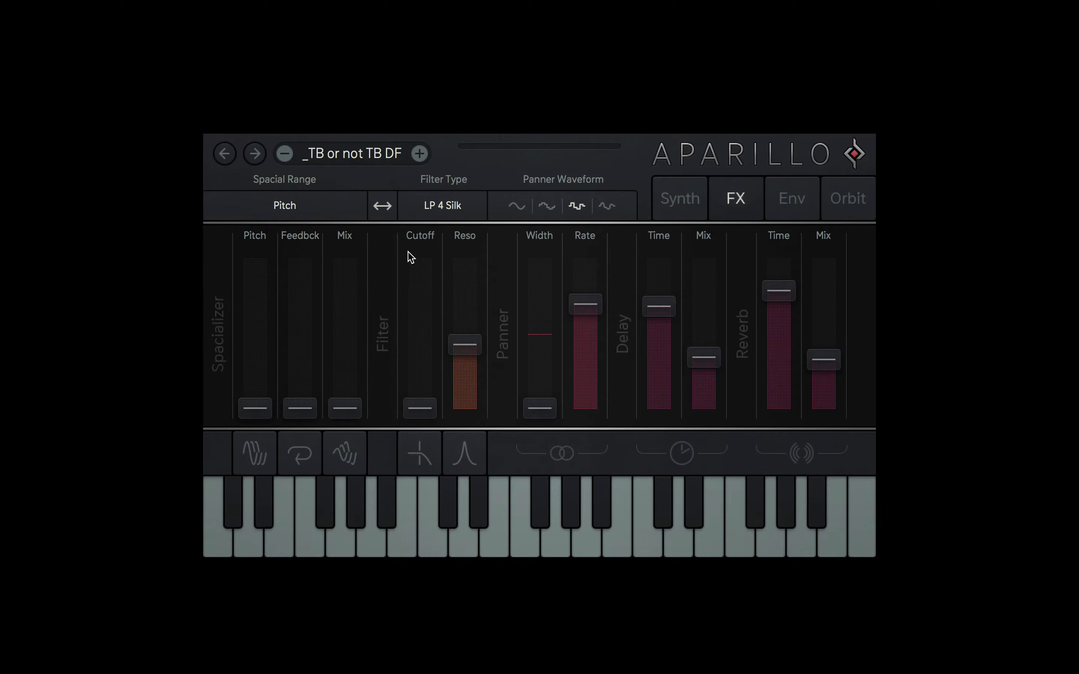
click(377, 206)
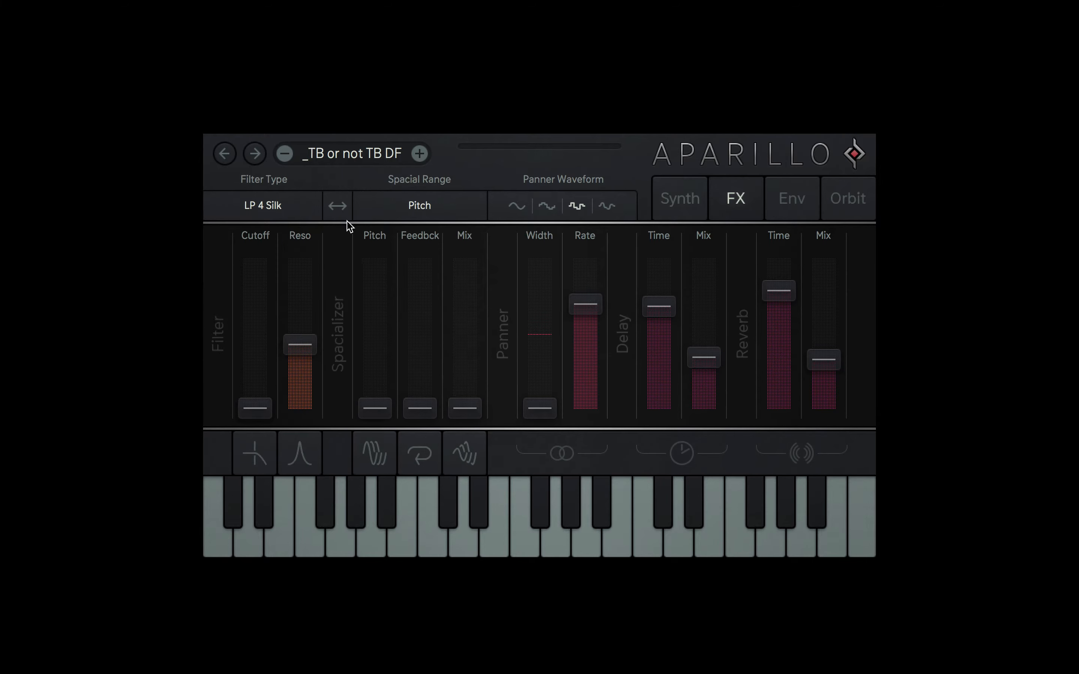
click(347, 210)
click(384, 207)
click(343, 210)
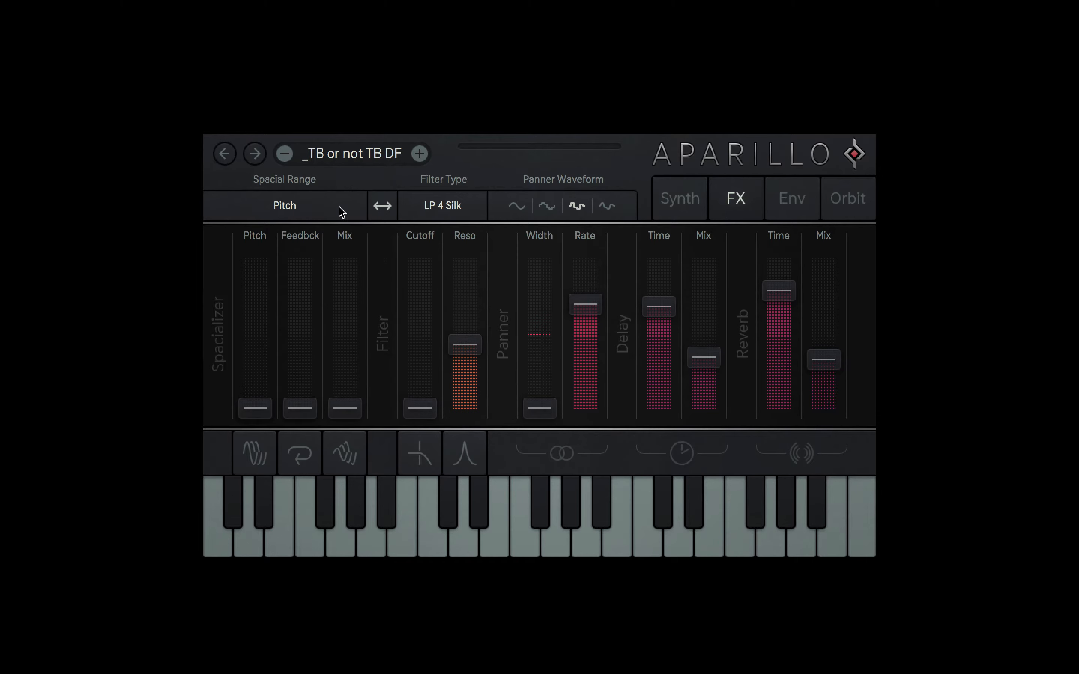
click(383, 208)
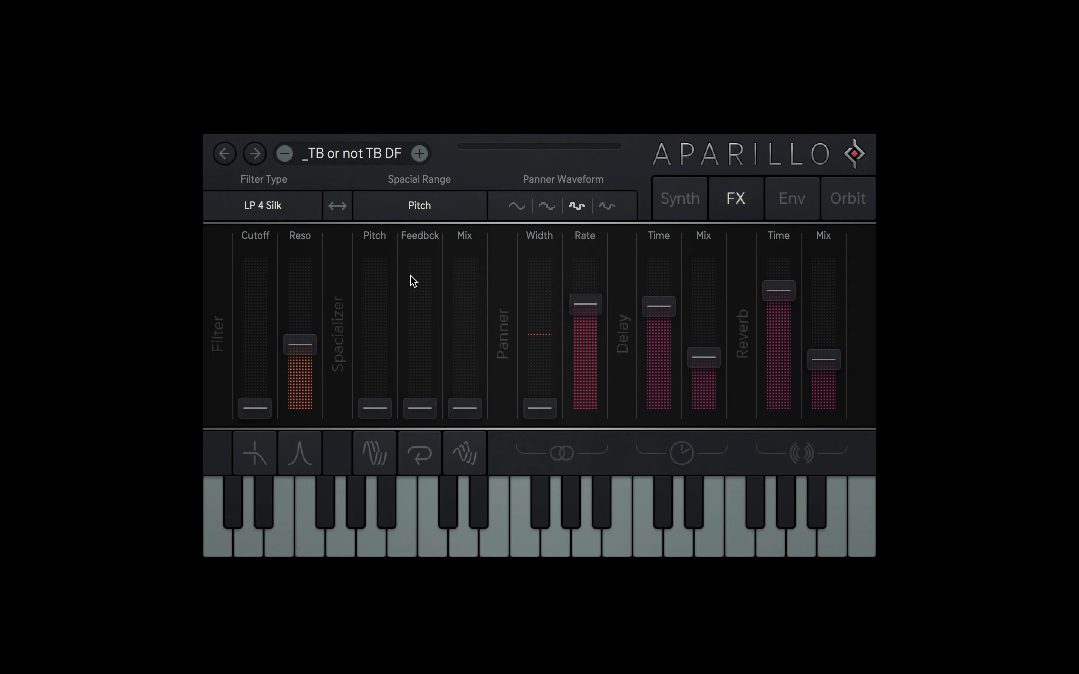
Raise the Spacializer mix to about four fifths and its feedback to about a third in the effects section.
click(815, 205)
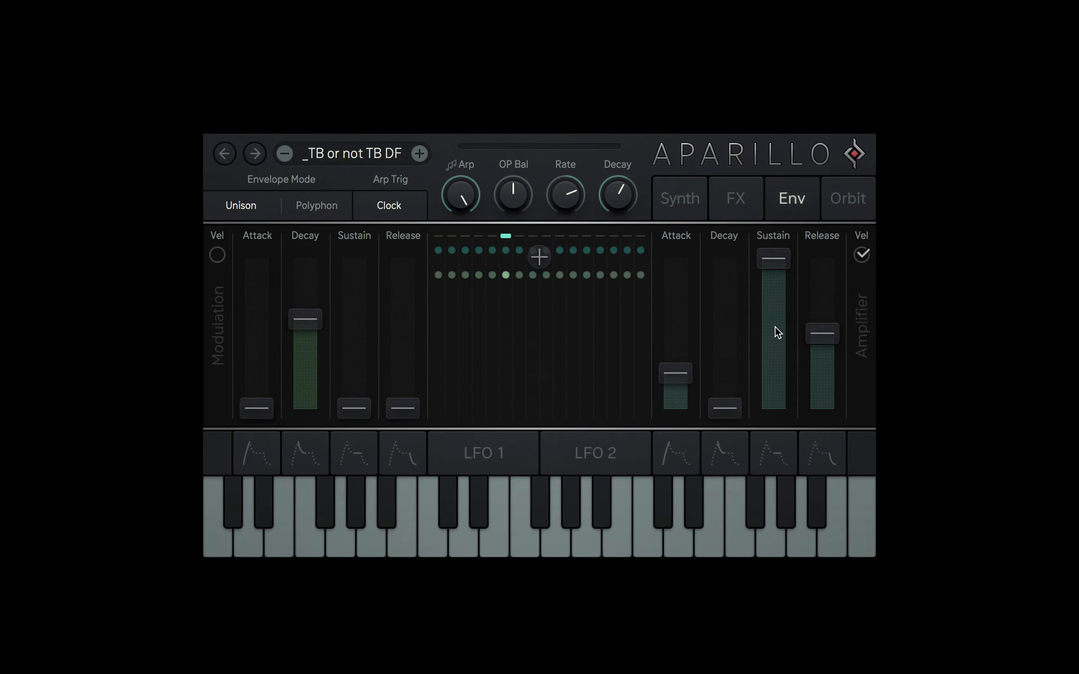
click(742, 203)
drag(460, 410, 469, 239)
drag(419, 410, 419, 369)
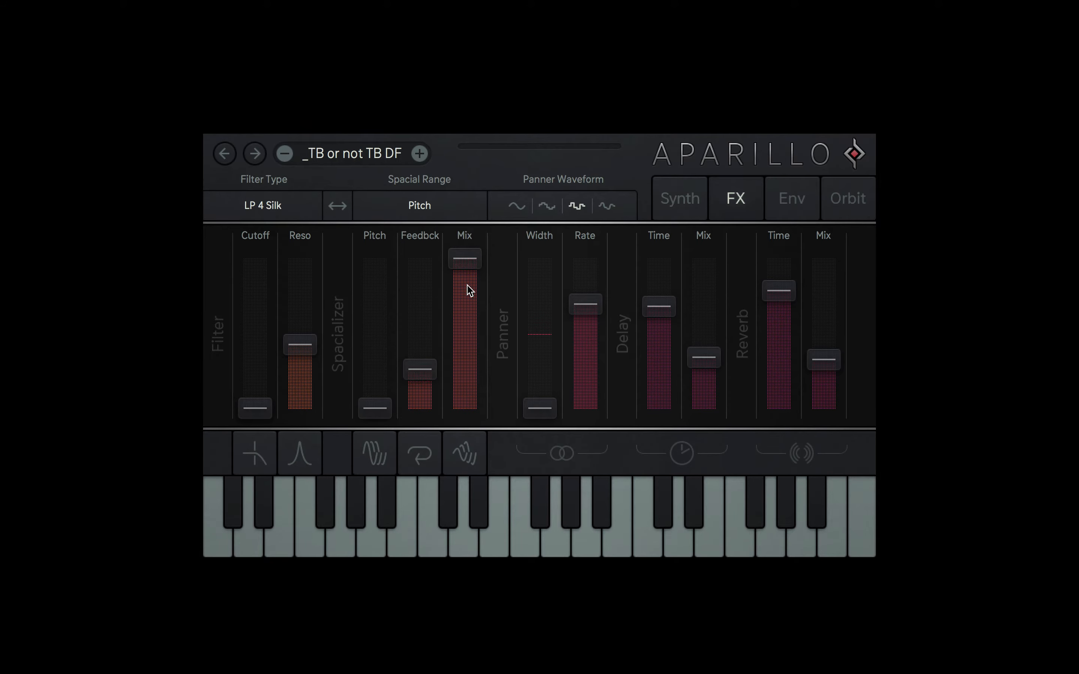
drag(469, 276, 469, 300)
mouse_move(438, 364)
mouse_down()
mouse_move(423, 361)
mouse_move(426, 346)
mouse_up()
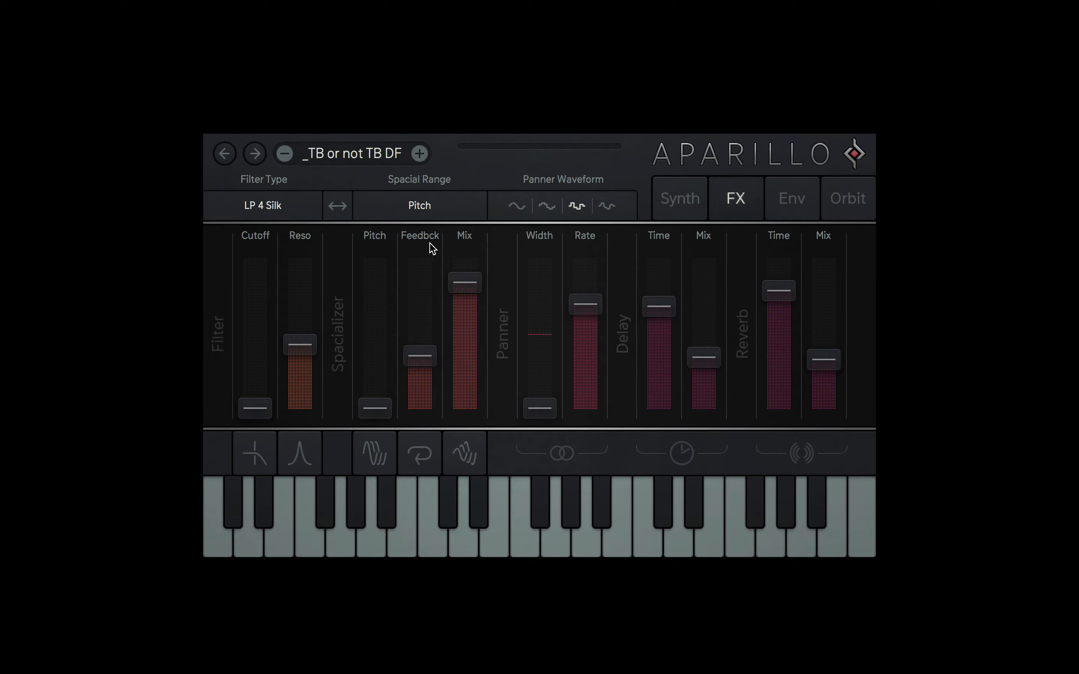
Set the spacial range to Large and raise the Spacializer size to about two thirds.
click(432, 213)
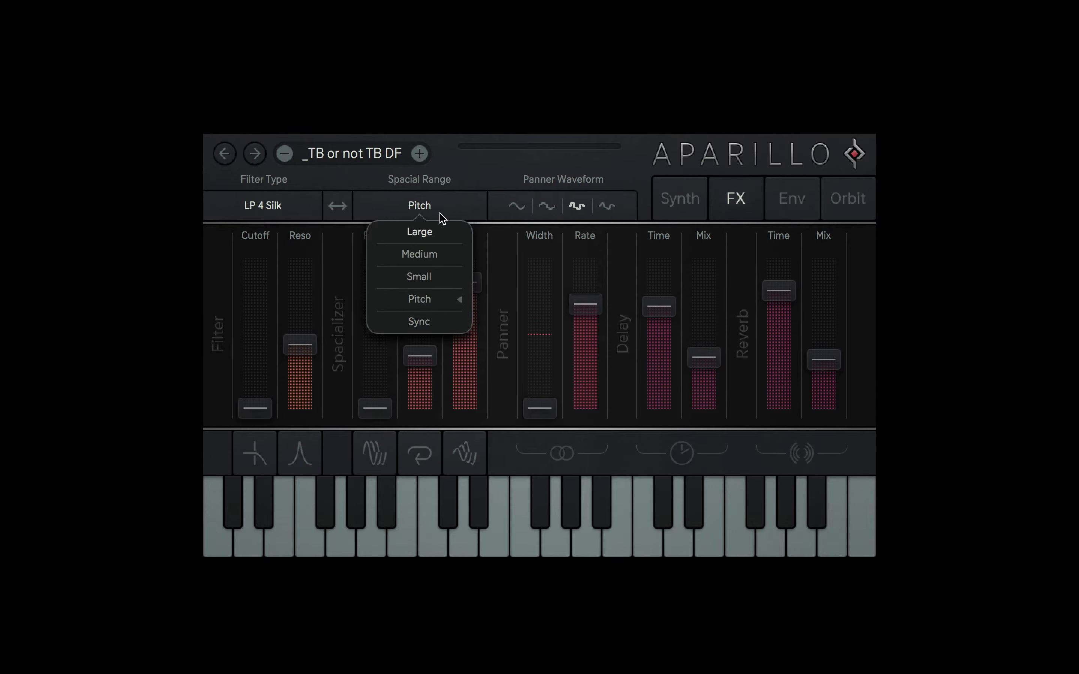
click(434, 232)
drag(380, 416, 272, 372)
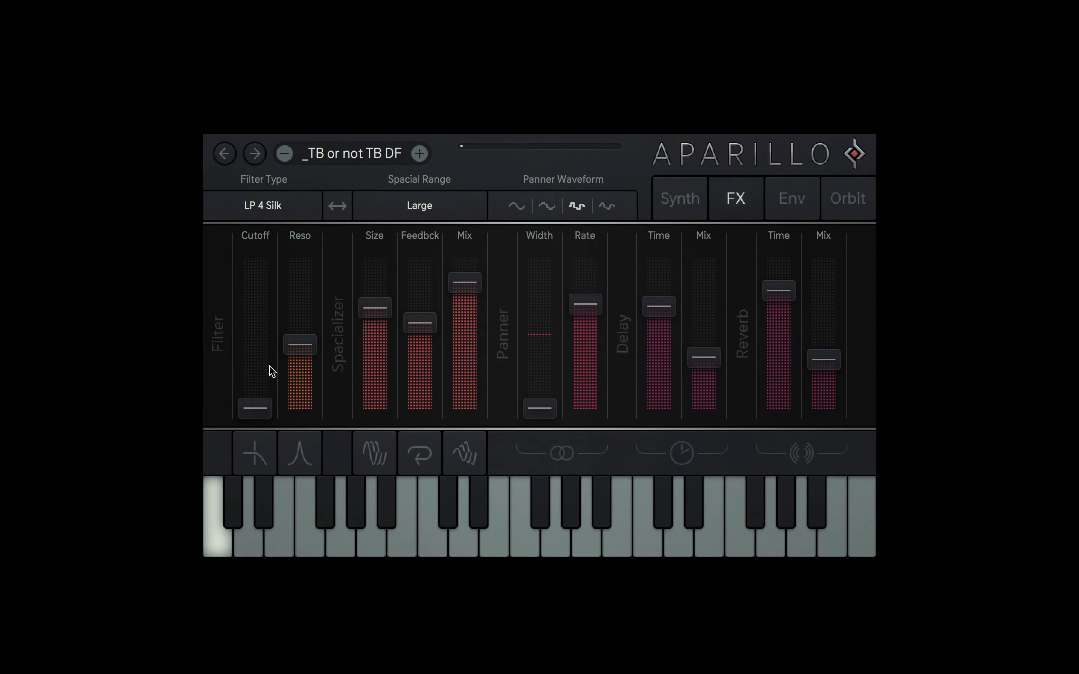
Open the filter cutoff fully, raising the Spacializer feedback to about four fifths and lowering its size to just under half.
drag(262, 416, 258, 259)
drag(422, 323, 419, 288)
drag(377, 307, 385, 365)
Set the spacial range to Medium, with the size at 25 ms and the feedback slightly above half.
click(434, 208)
click(422, 255)
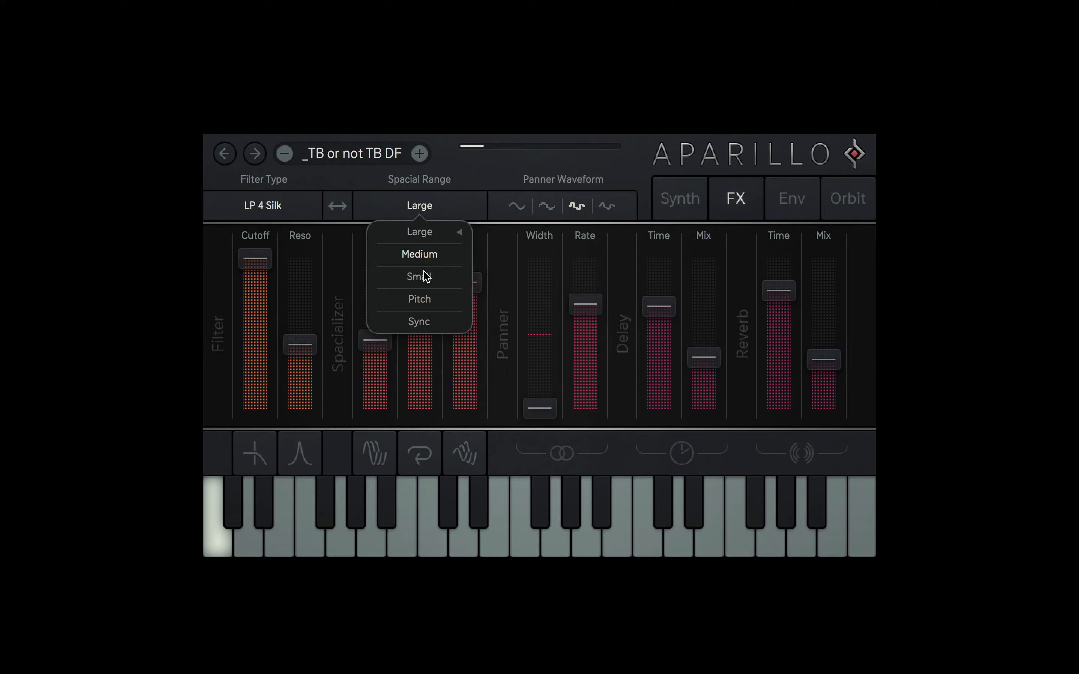
drag(424, 285, 422, 319)
drag(381, 352, 384, 387)
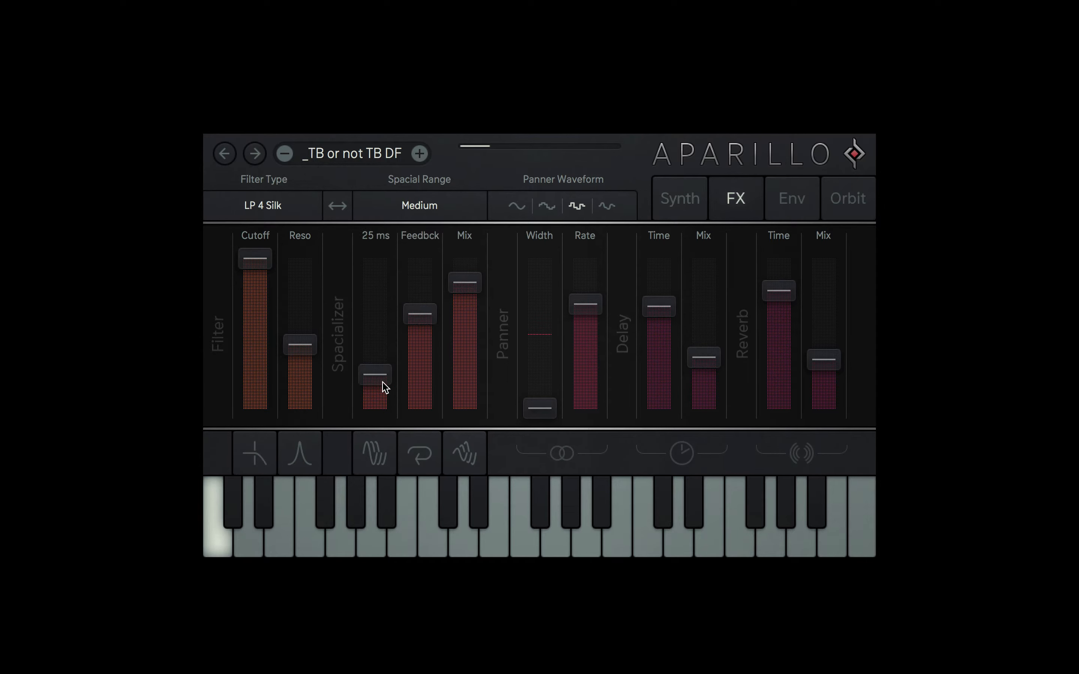
drag(421, 315, 418, 336)
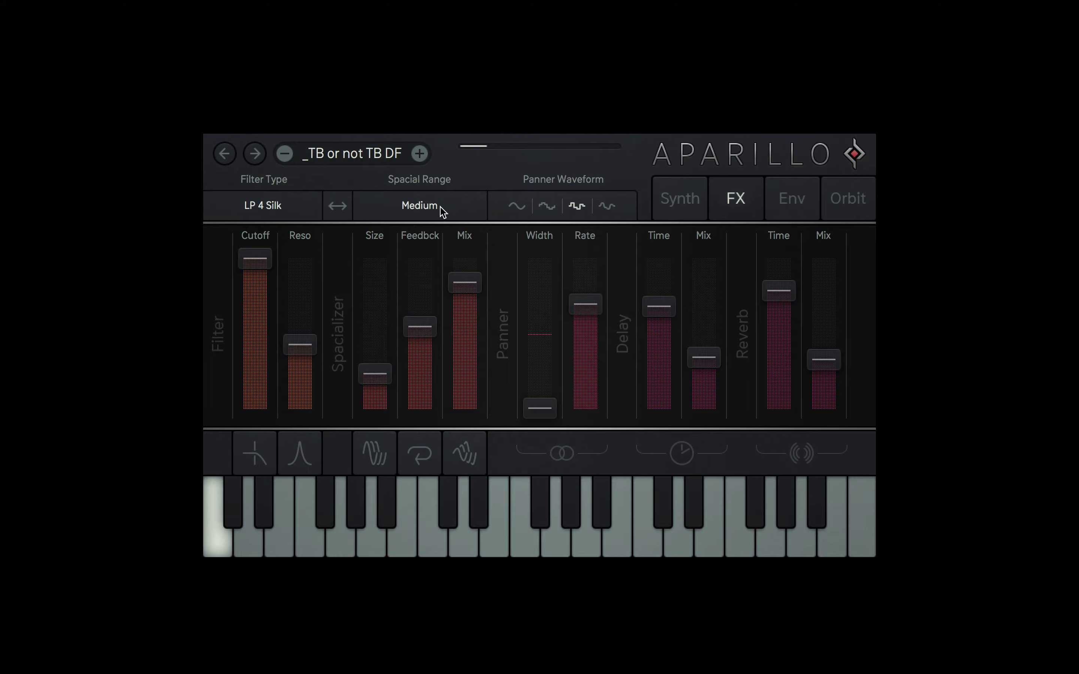
Set the spacial range to Small with a short size, and raise the Spacializer feedback to maximum and mix to 100%.
click(442, 211)
click(424, 280)
drag(390, 377, 387, 397)
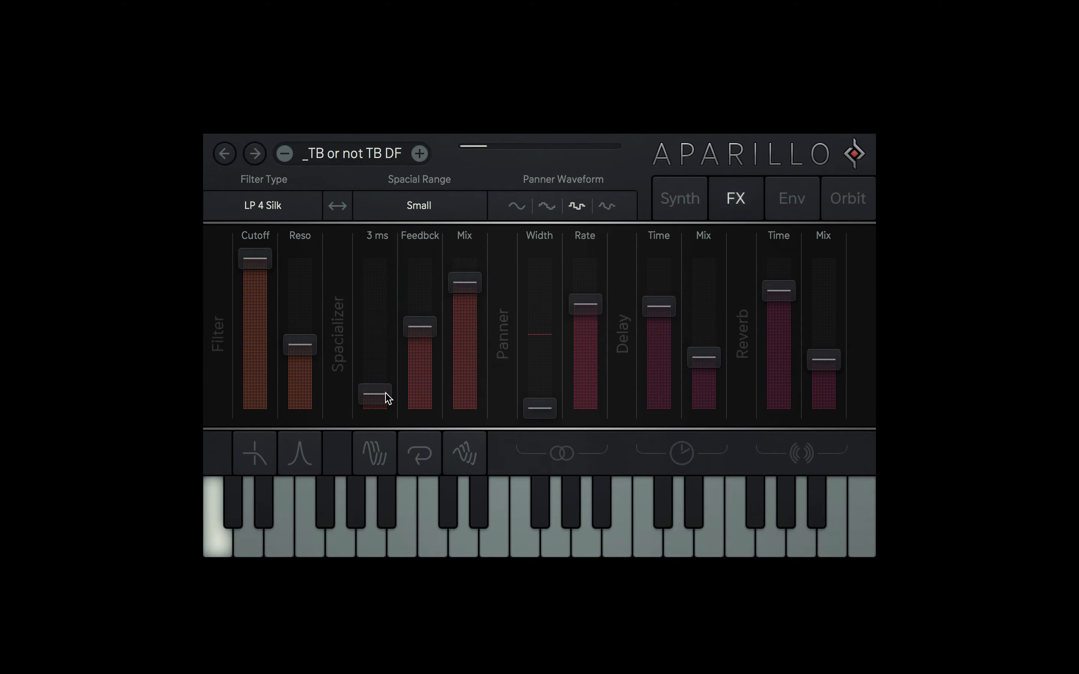
drag(420, 327, 422, 234)
drag(392, 393, 392, 380)
drag(465, 283, 465, 239)
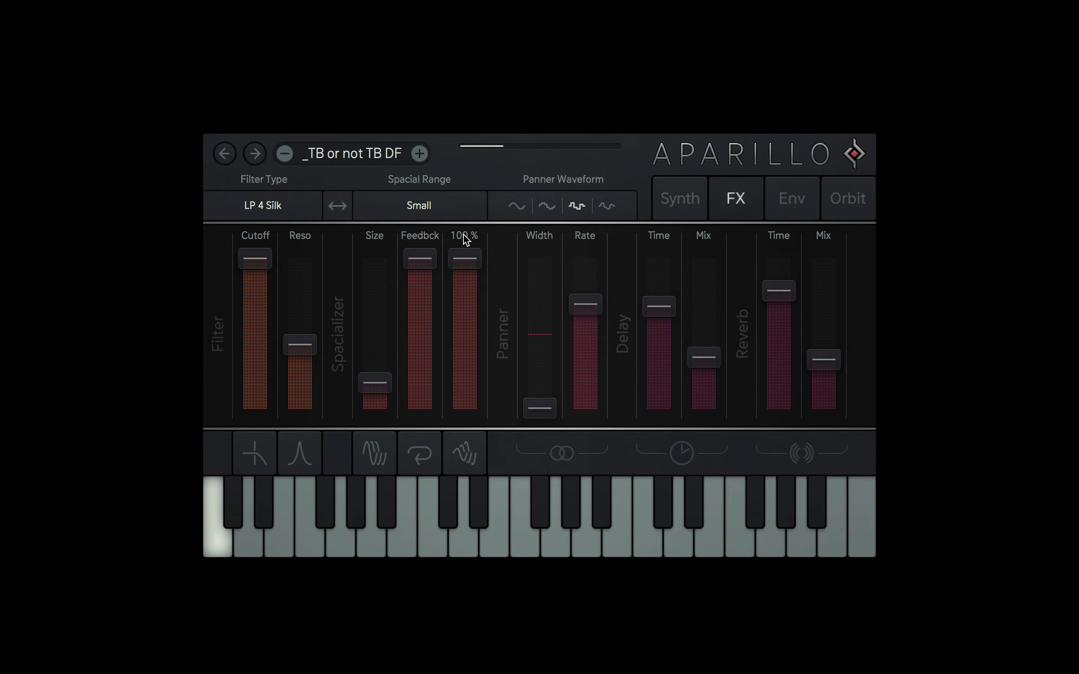
Lower the filter resonance nearly to minimum and set the Spacializer size to a little over a third.
drag(382, 387, 380, 318)
drag(308, 362, 308, 411)
drag(385, 316, 387, 359)
Try the Pitch spacial range with the pitch amount raised to about 60%, and change the range to Sync.
click(412, 206)
click(422, 307)
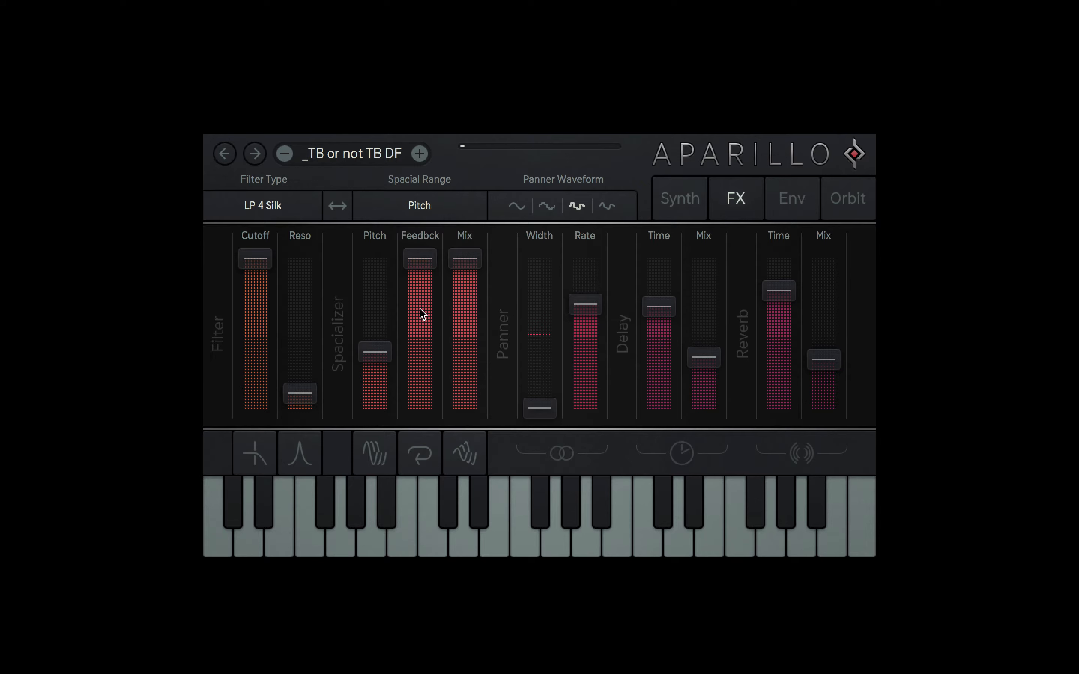
click(421, 218)
drag(376, 380, 378, 322)
click(422, 214)
click(416, 319)
Examine the modulation settings of the Spacializer's size, feedback and mix.
click(382, 463)
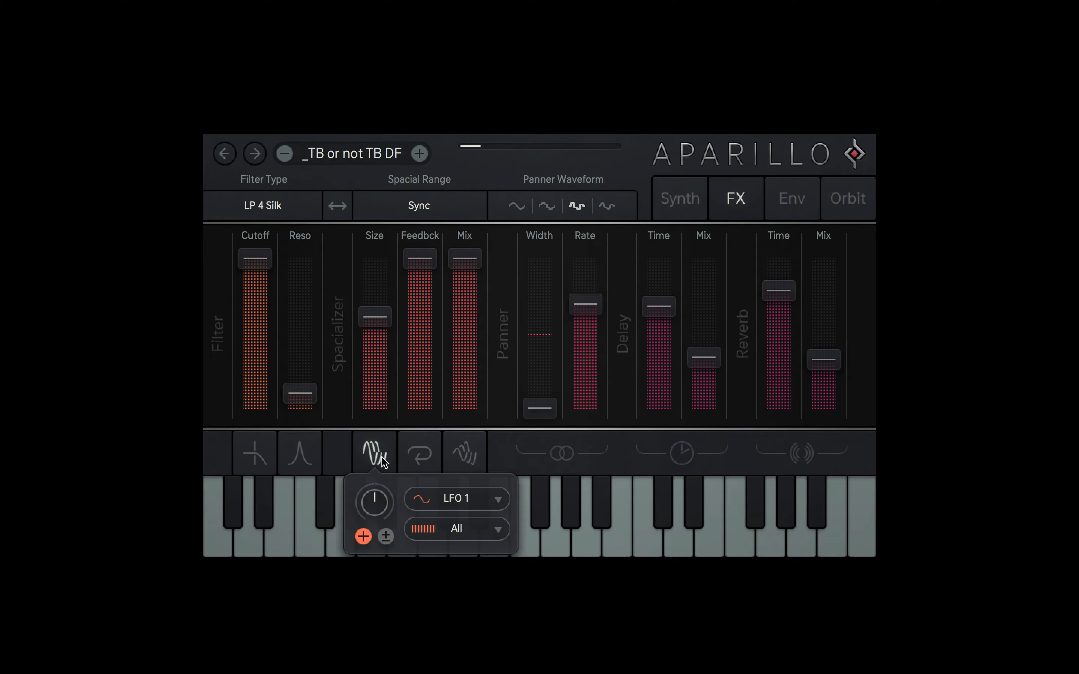
click(422, 459)
click(461, 457)
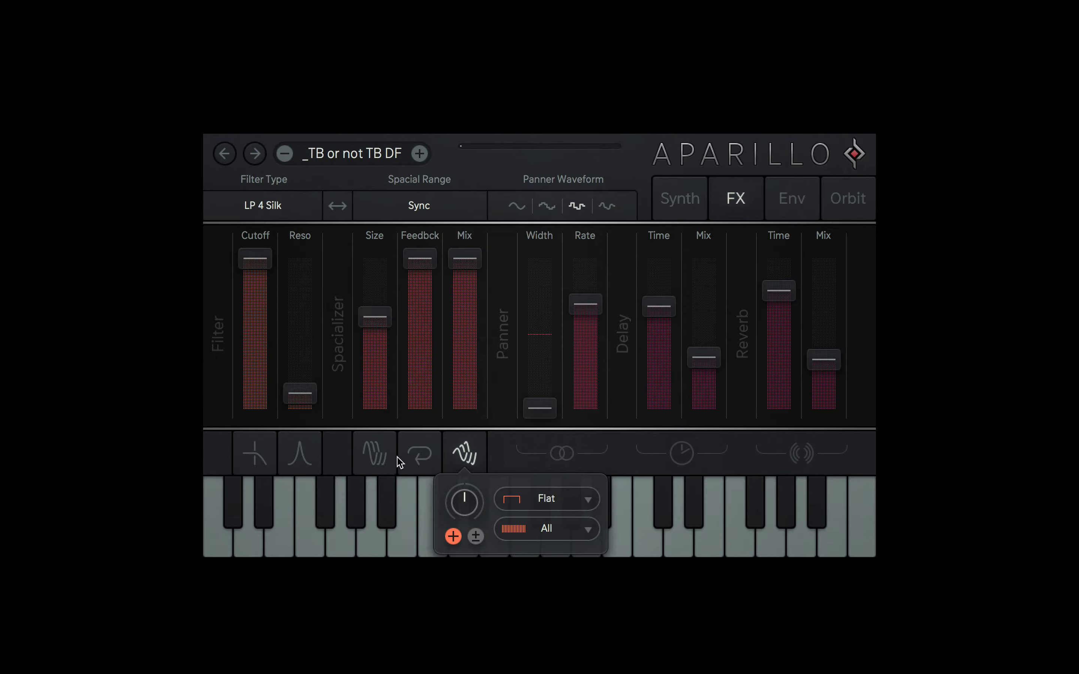
click(389, 462)
click(420, 457)
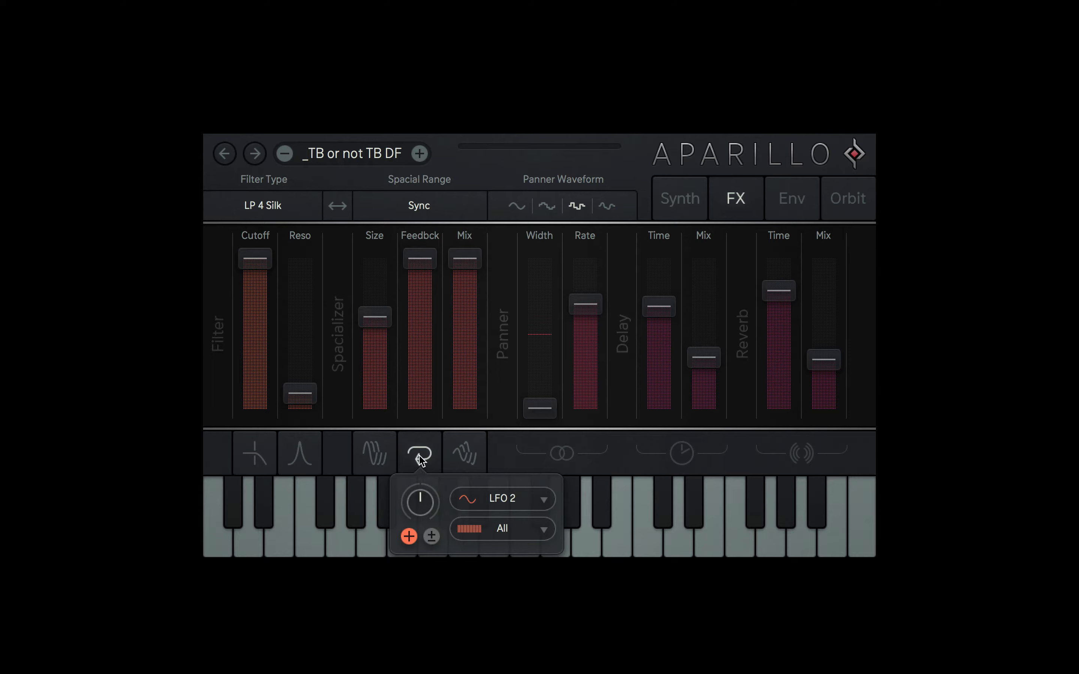
click(464, 459)
click(378, 465)
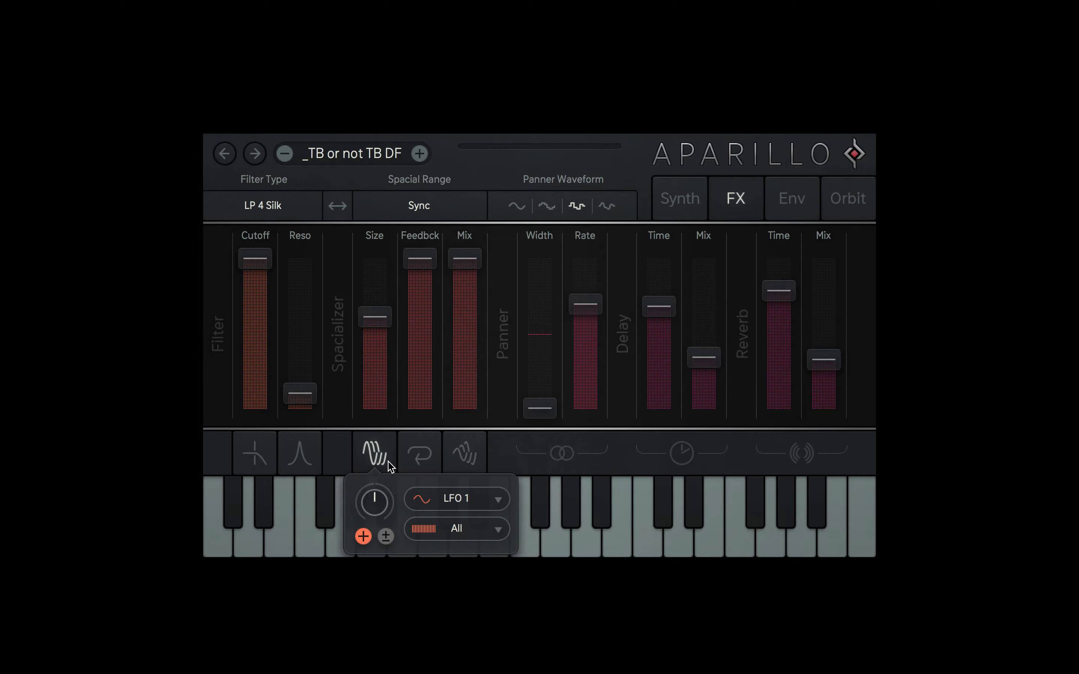
click(420, 464)
click(462, 456)
click(462, 460)
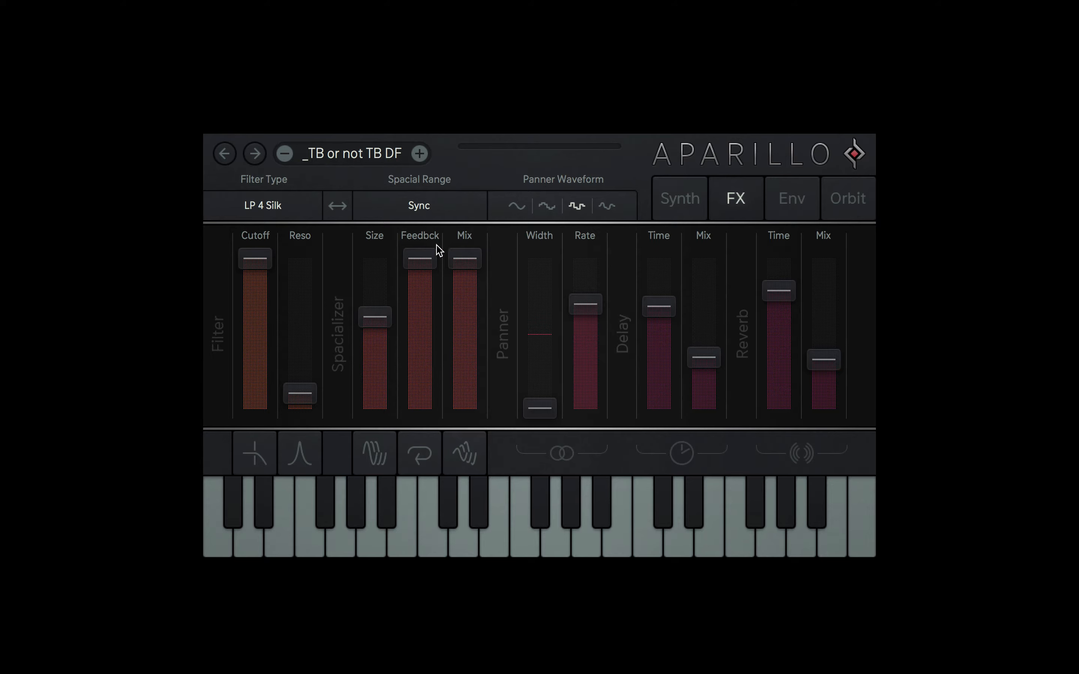
Lower the Spacializer size to minimum and set the spacial range to Large.
drag(371, 327, 387, 419)
click(429, 206)
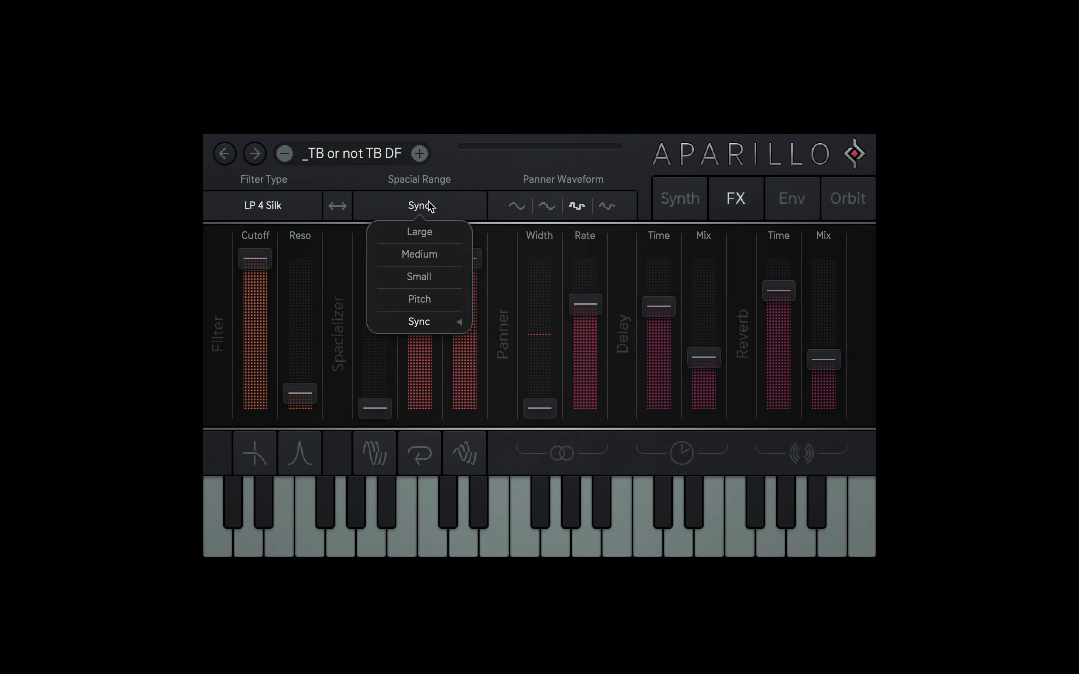
click(421, 231)
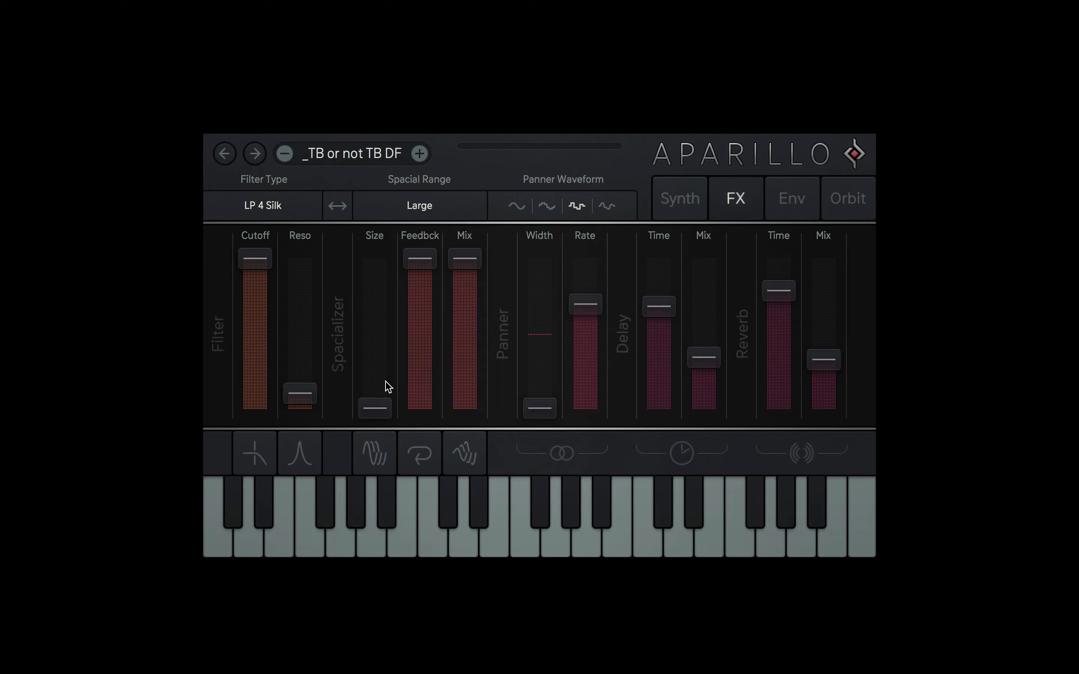
Modulate the Spacializer size by a small amount with LFO 1, and set LFO 1's rate to 1/1.33.
mouse_move(378, 478)
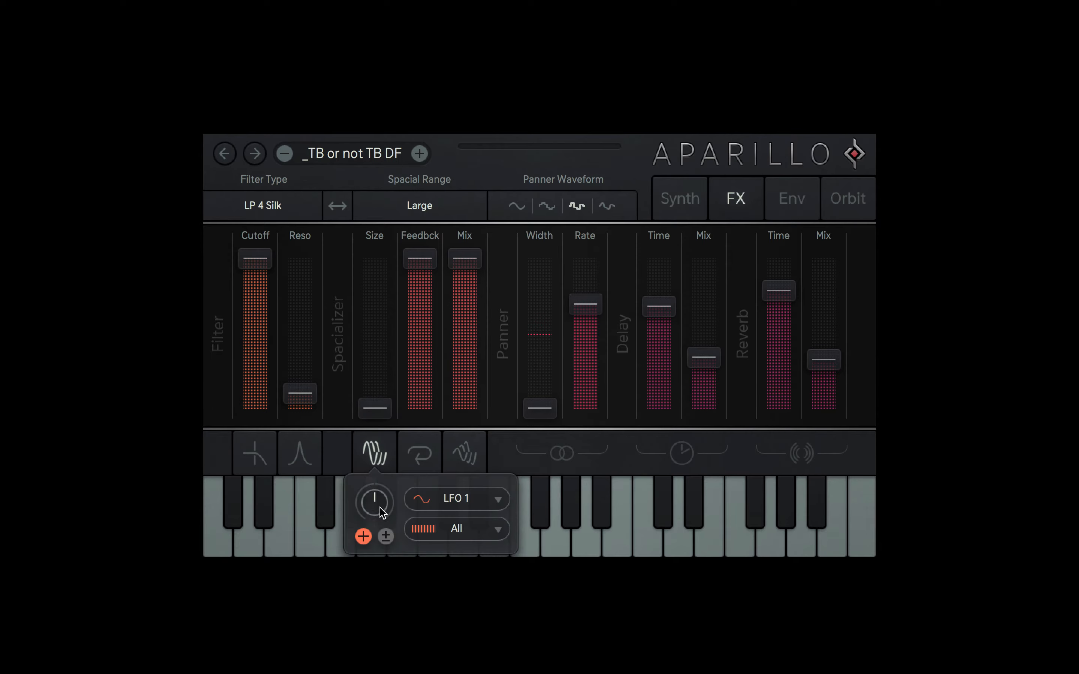
mouse_move(382, 512)
mouse_down()
mouse_move(377, 472)
mouse_move(374, 510)
mouse_move(375, 499)
mouse_up()
click(676, 200)
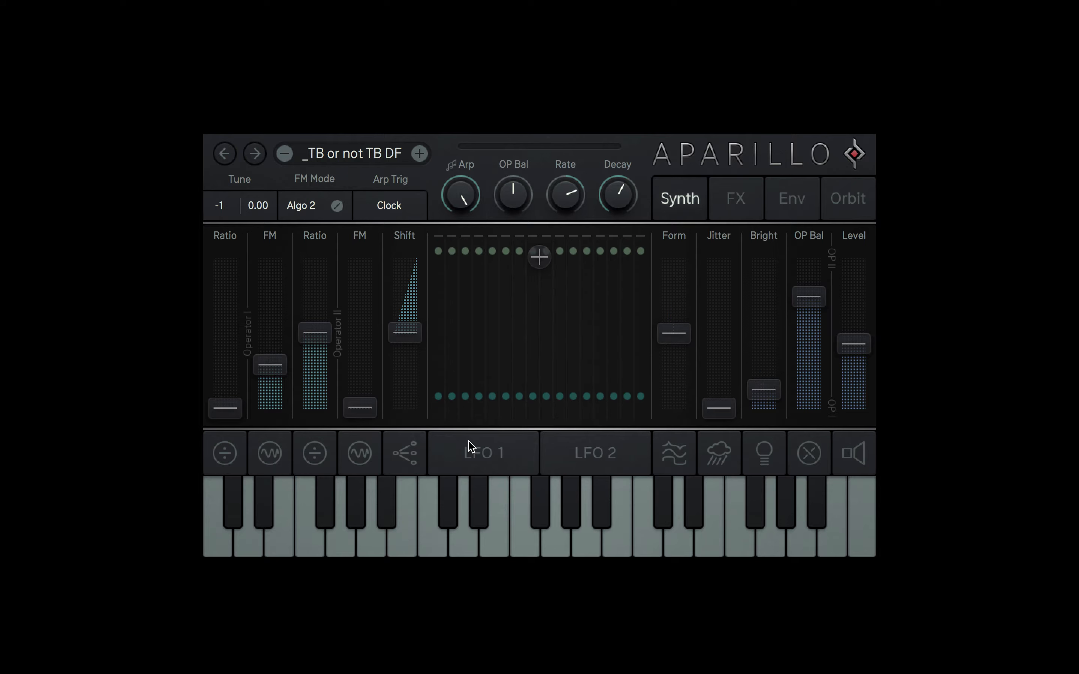
click(496, 451)
mouse_move(474, 501)
mouse_down()
mouse_move(470, 541)
mouse_move(482, 514)
mouse_up()
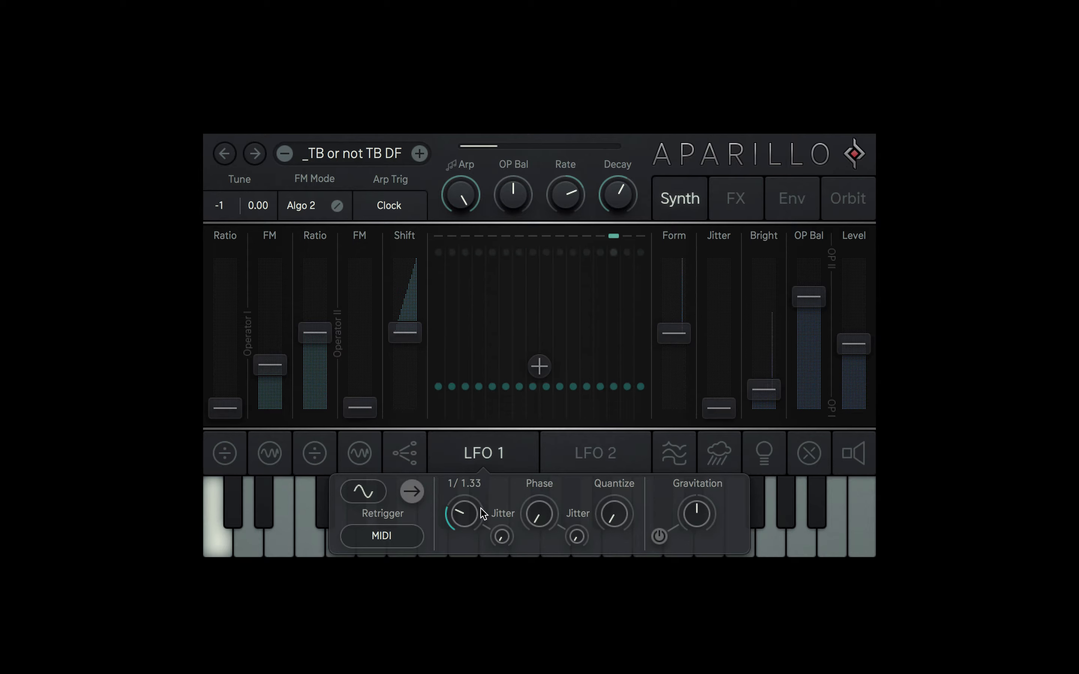
Lower the Spacializer feedback to minimum and modulate it across its full range with the Up curve.
click(731, 199)
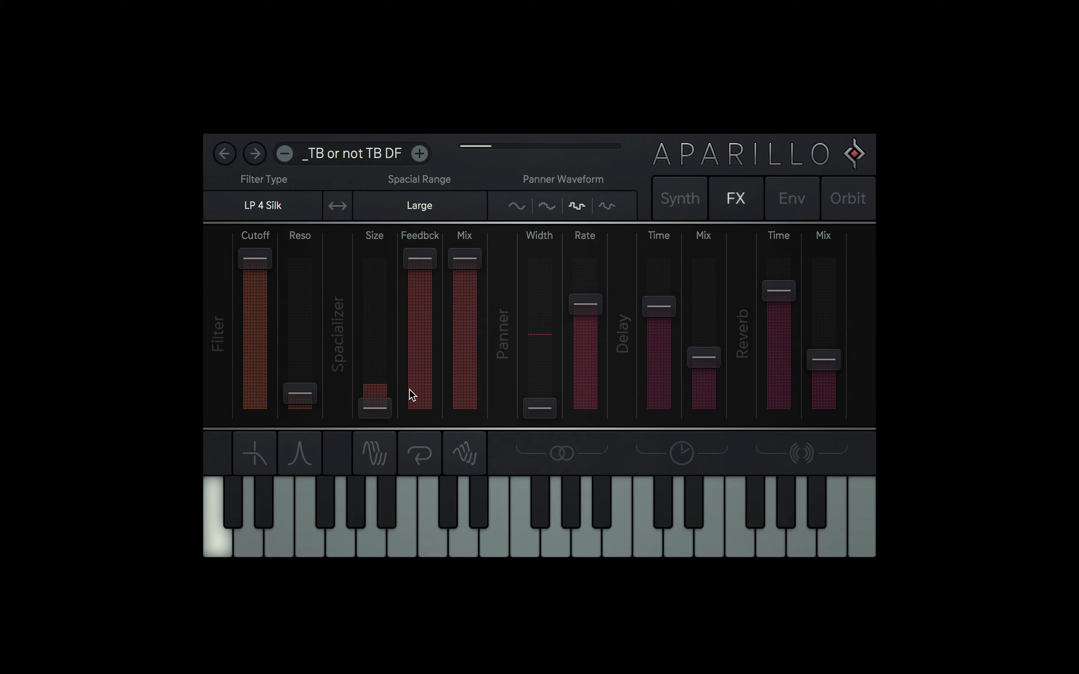
drag(419, 260, 423, 549)
click(419, 454)
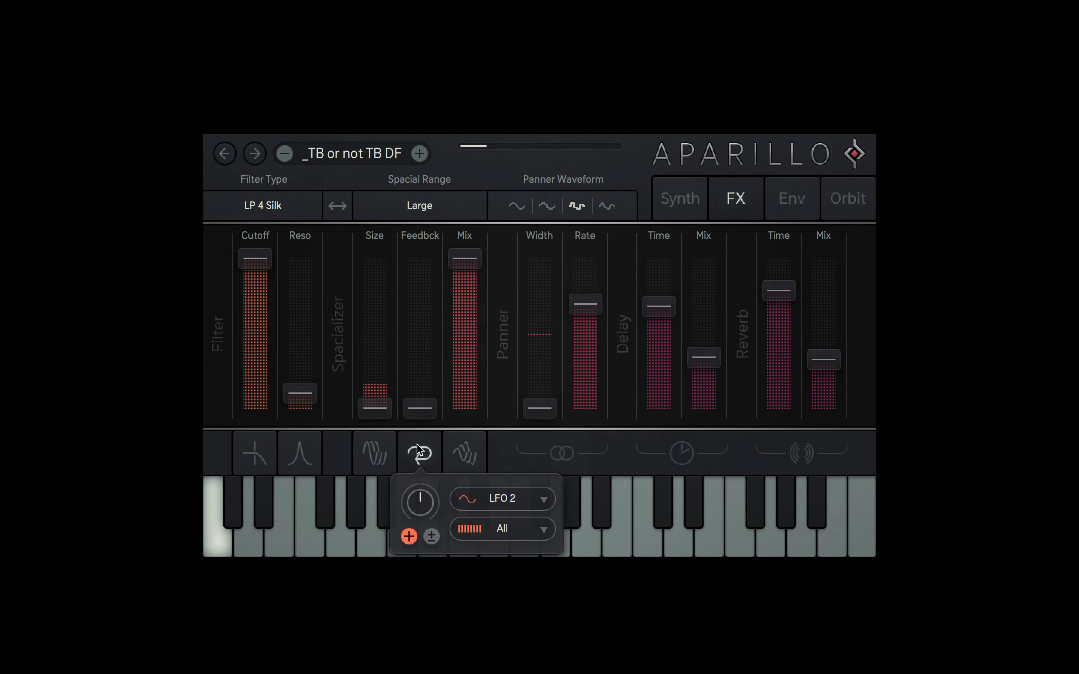
click(505, 499)
click(495, 383)
Modulate the Spacializer mix by the full amount with LFO 2 and lower its base level to minimum.
click(465, 454)
click(517, 498)
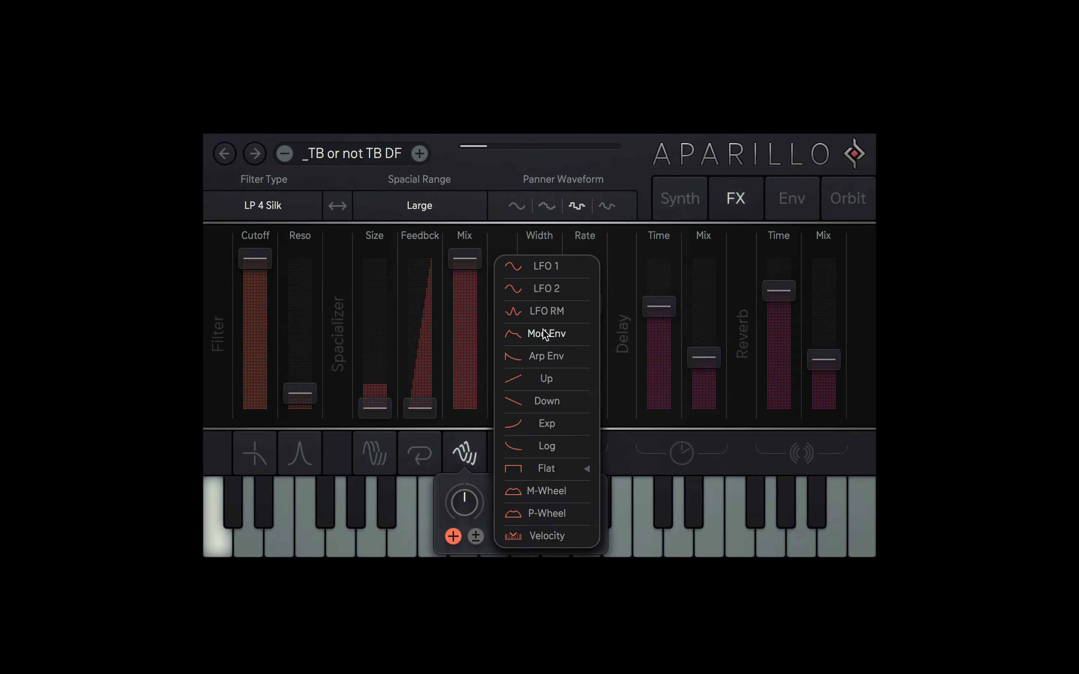
click(547, 289)
drag(481, 268, 460, 388)
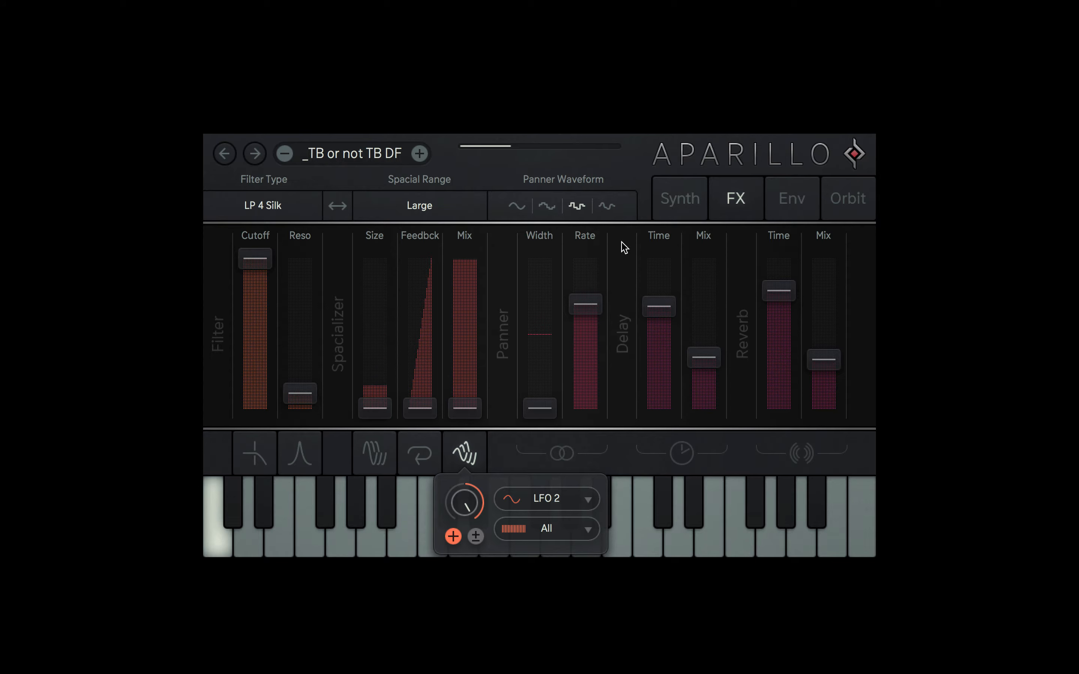
Set the Phase Mod jitter of LFO 2 to maximum in the synth section.
click(674, 208)
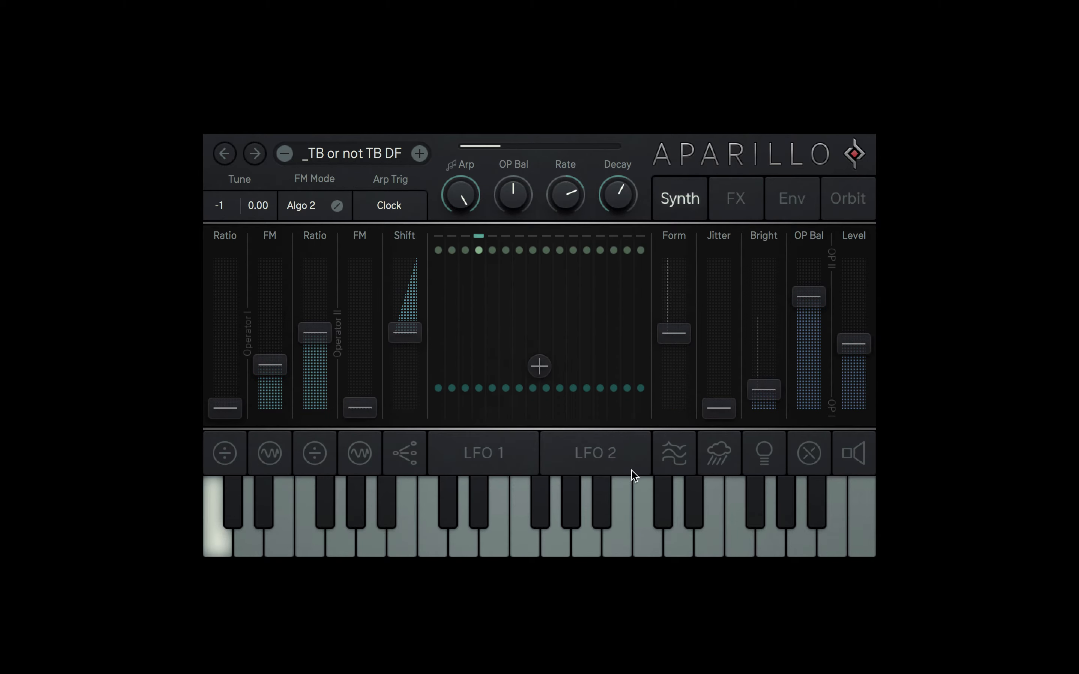
click(602, 450)
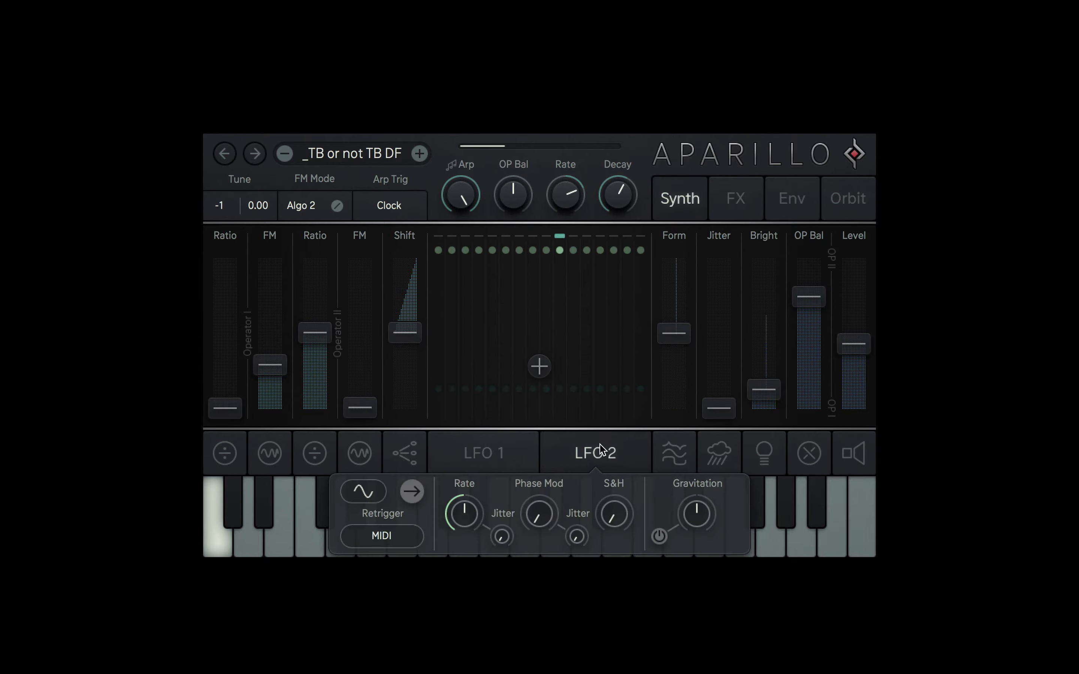
mouse_move(579, 538)
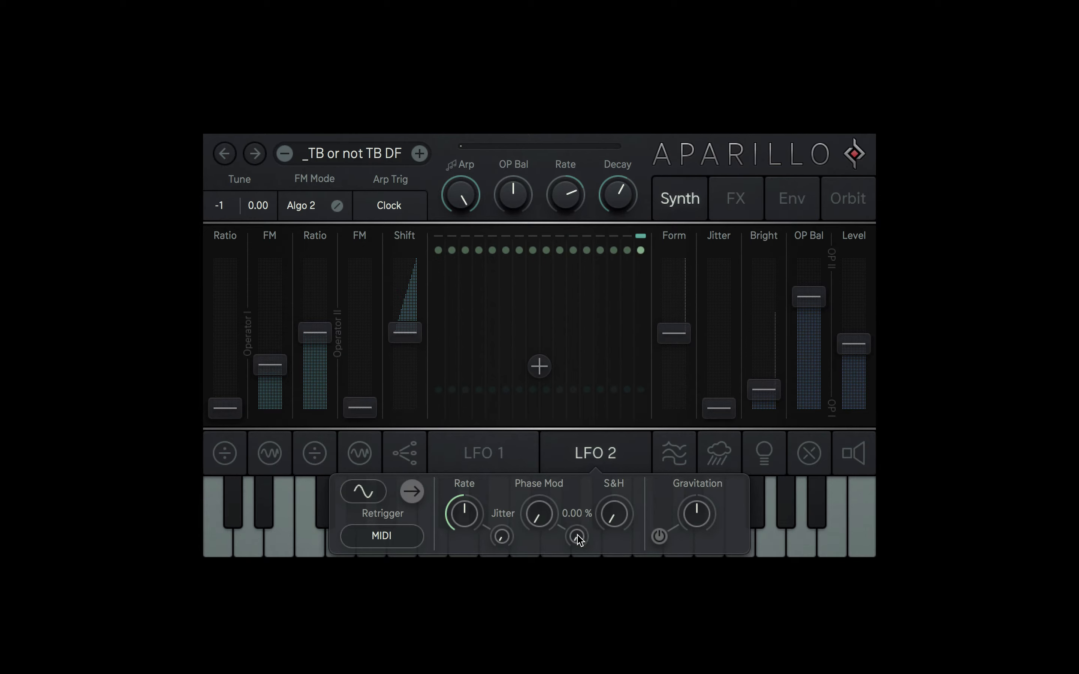
drag(579, 538, 590, 269)
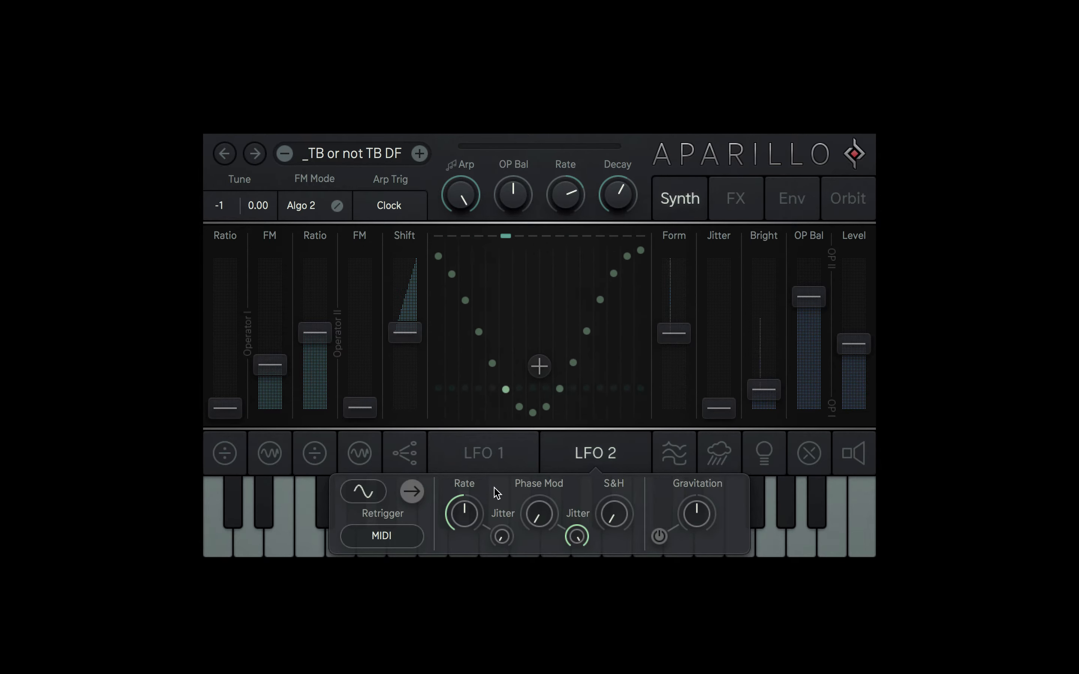
Set LFO 2's rate to 1/2.75 and return to the FX section.
drag(466, 508, 467, 520)
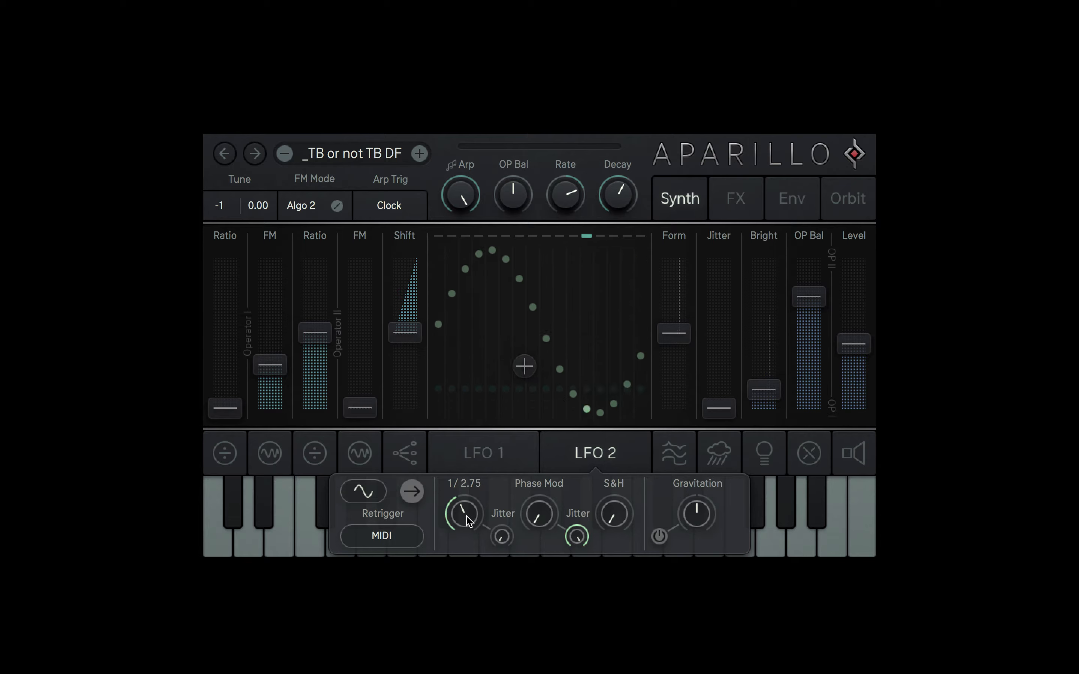
click(732, 197)
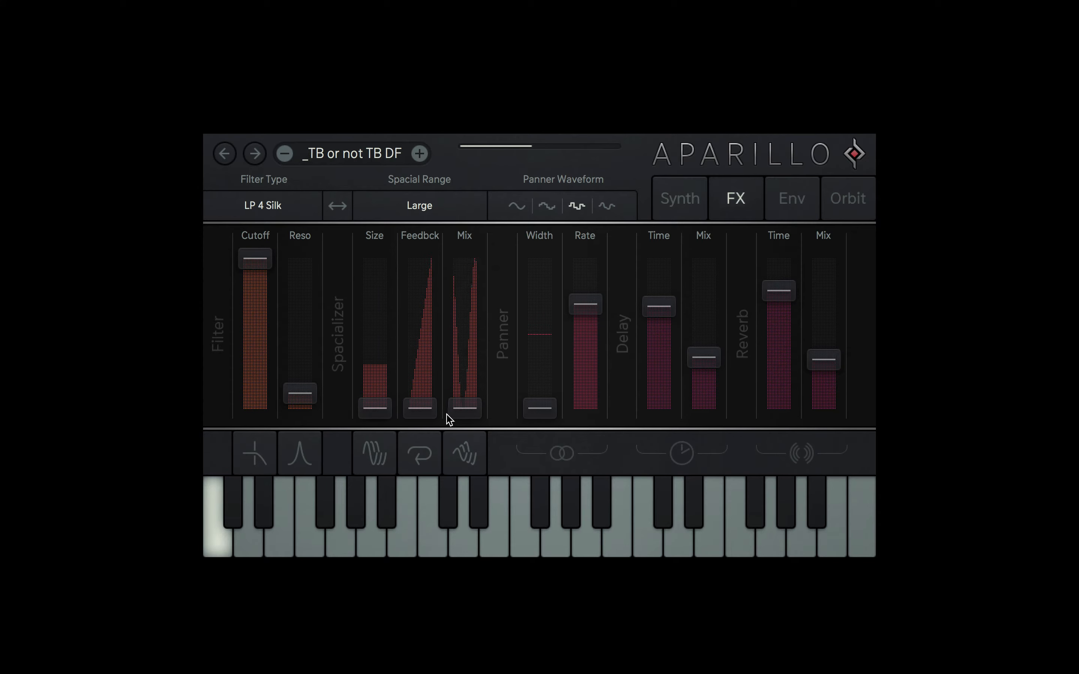
Lower the filter cutoff to minimum and modulate it by the full amount with LFO 2.
mouse_move(260, 337)
drag(261, 337, 261, 482)
click(262, 466)
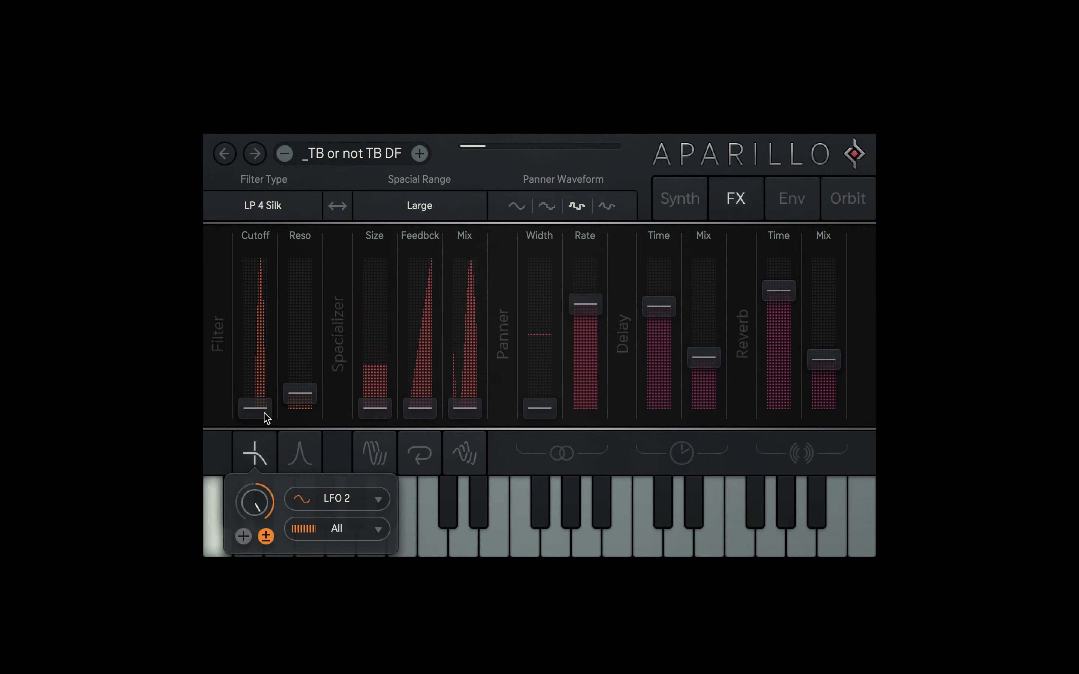
Raise the filter resonance to about half and the cutoff to about a third, with the cutoff modulation switched to positive-only.
drag(299, 395, 300, 333)
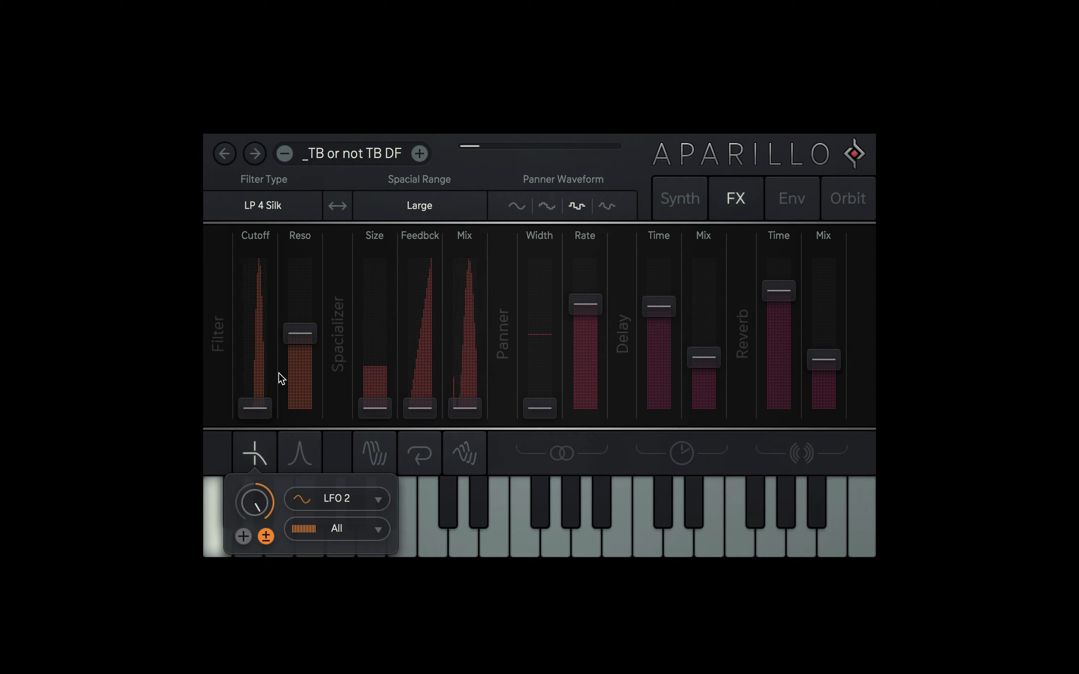
drag(257, 407, 257, 353)
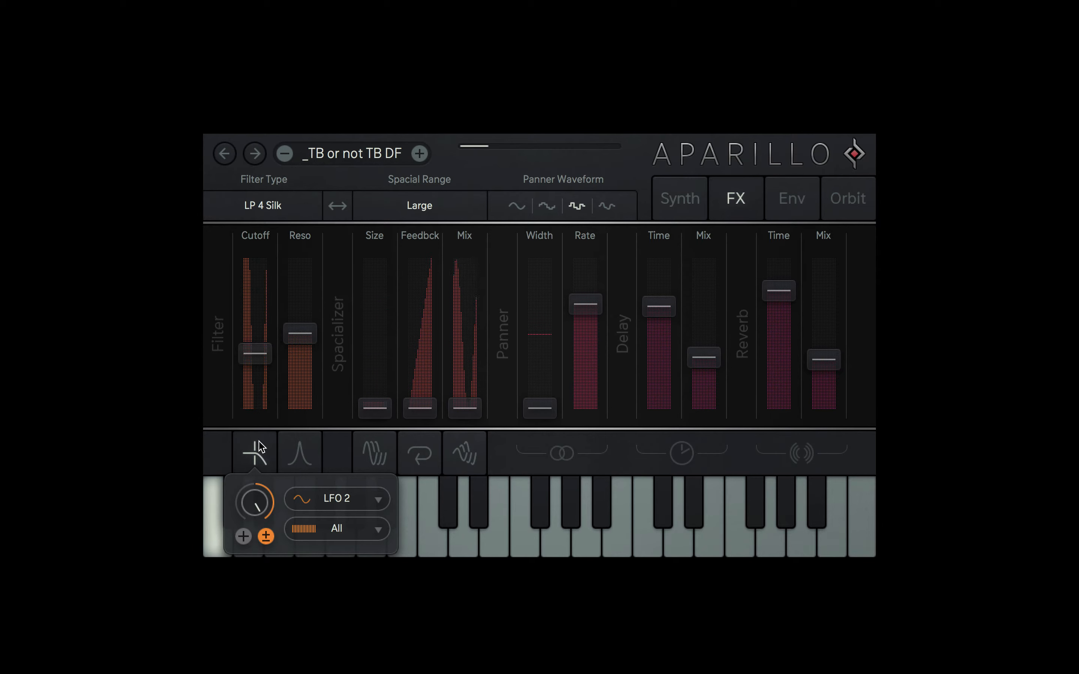
click(244, 537)
Audition the LP Dirt and HP Dirt filter types and settle on Comb.
click(272, 207)
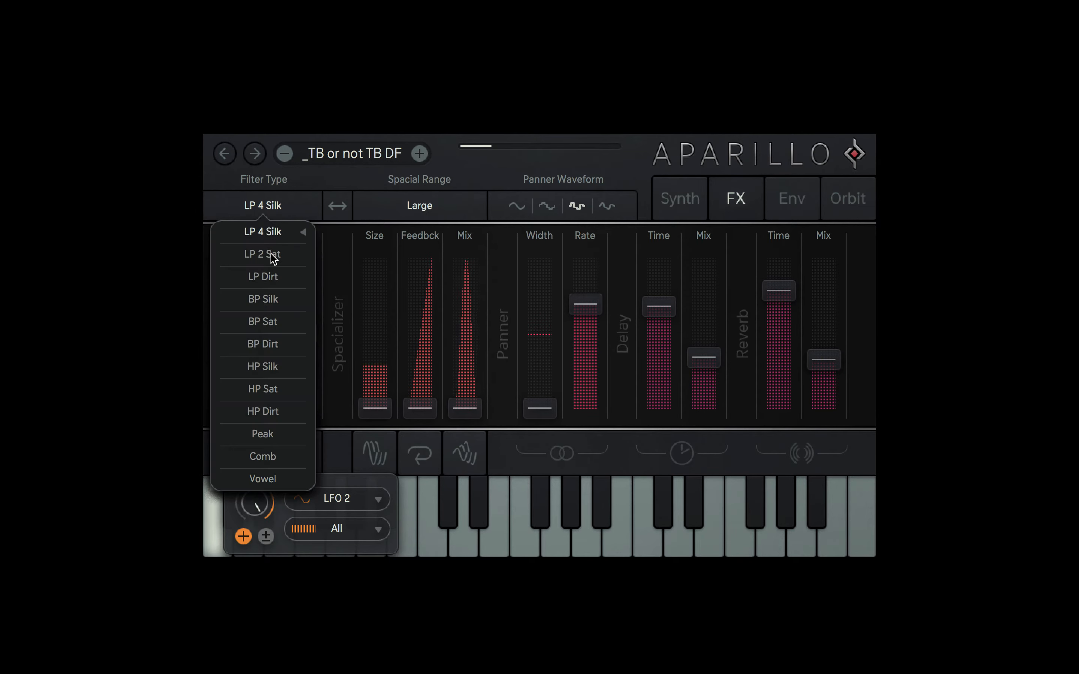
click(274, 279)
click(273, 209)
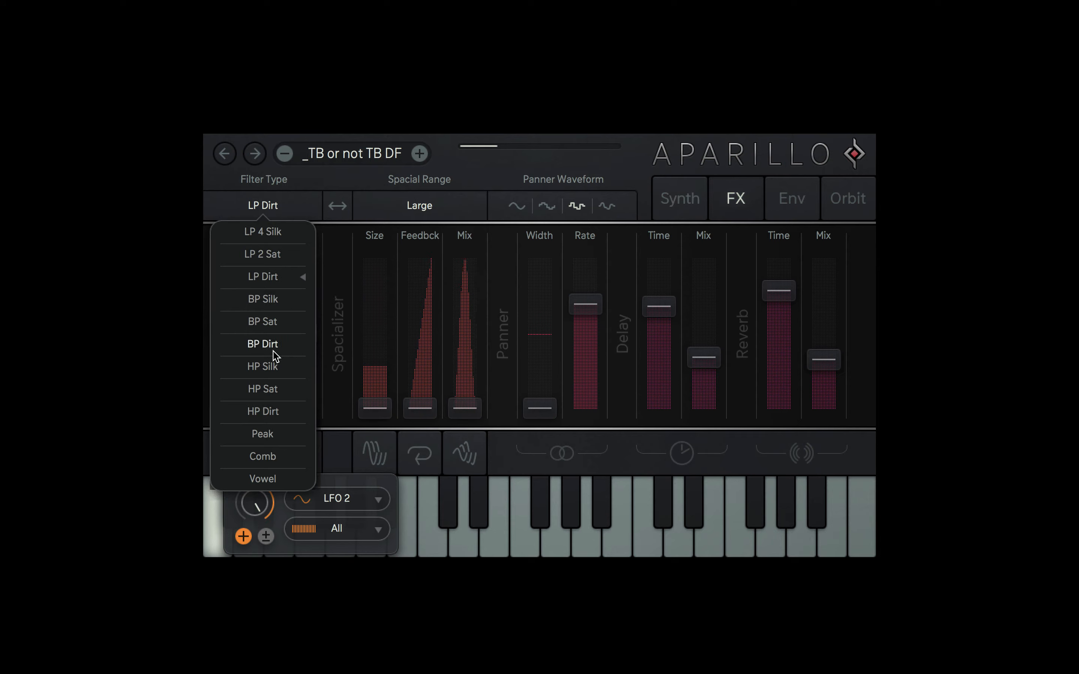
click(274, 412)
click(275, 206)
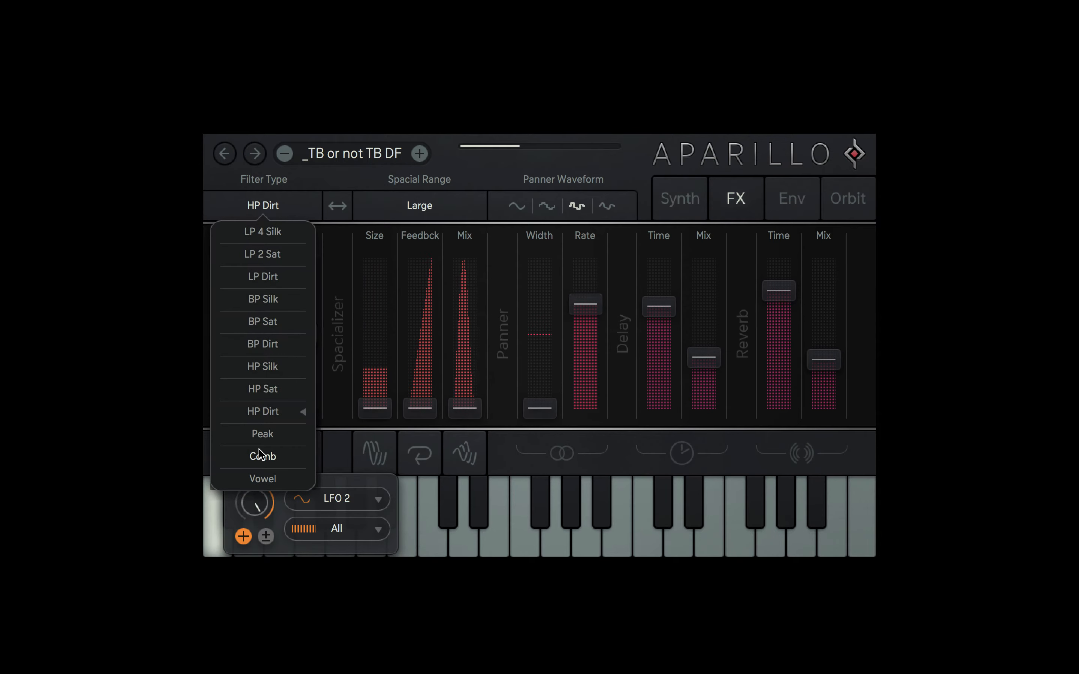
click(266, 445)
Lower the comb filter's cutoff to about 15% and its resonance to about 43%.
drag(265, 370, 264, 386)
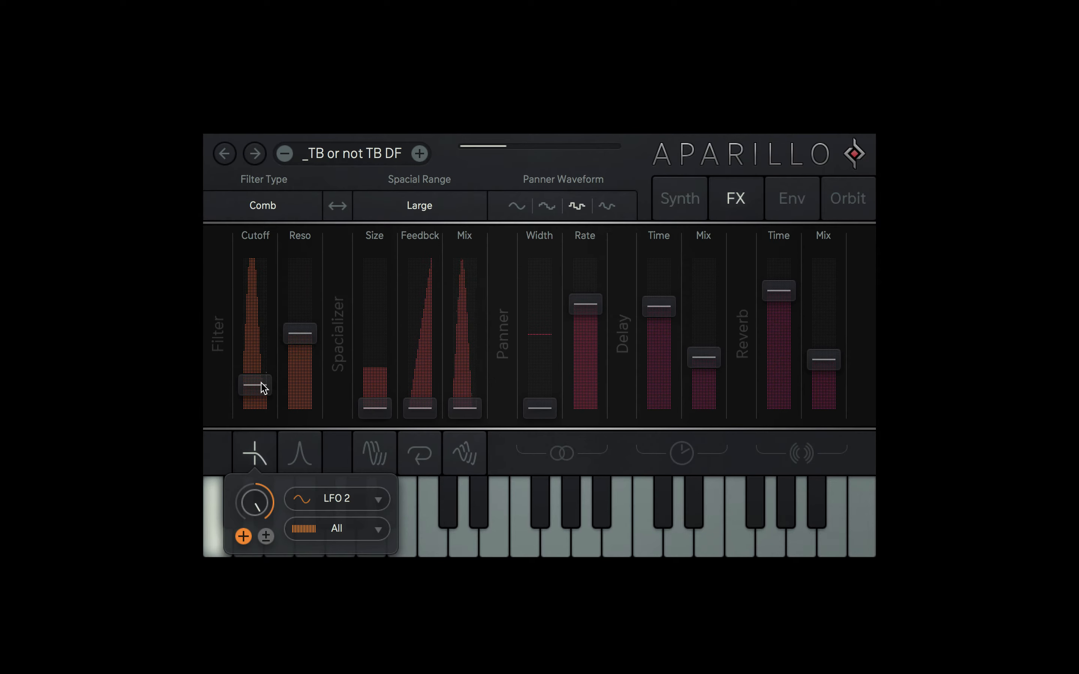
mouse_move(298, 335)
mouse_down()
mouse_move(301, 308)
mouse_move(297, 362)
mouse_move(299, 349)
mouse_up()
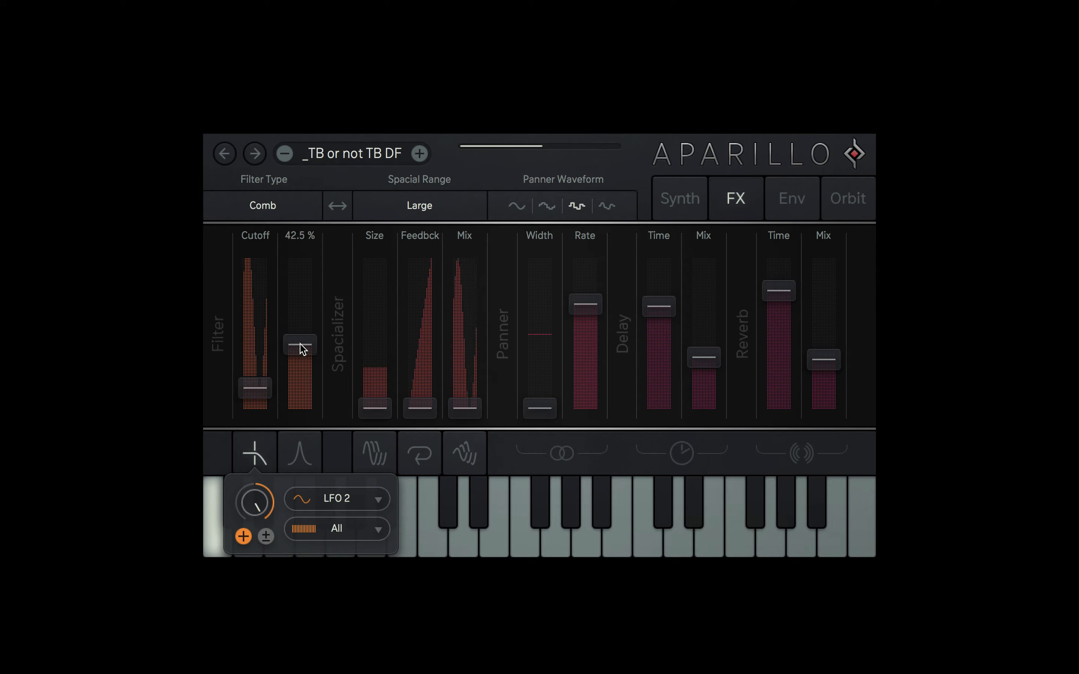
Switch the Spacializer feedback modulation source to LFO RM and raise the filter resonance to about half.
click(299, 452)
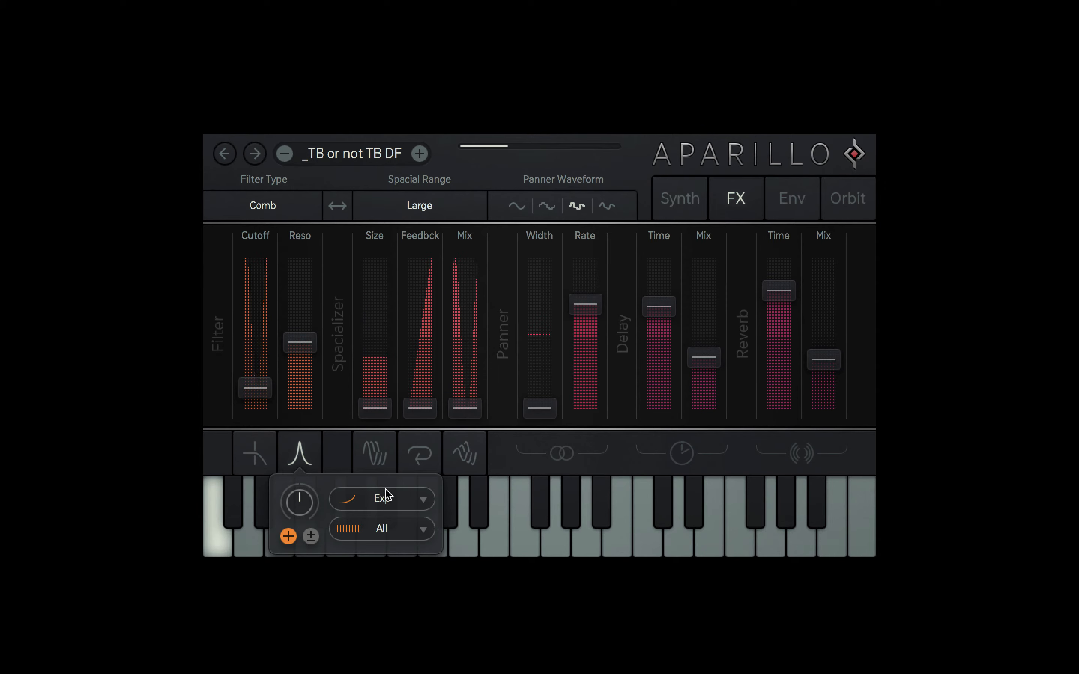
click(419, 453)
click(488, 499)
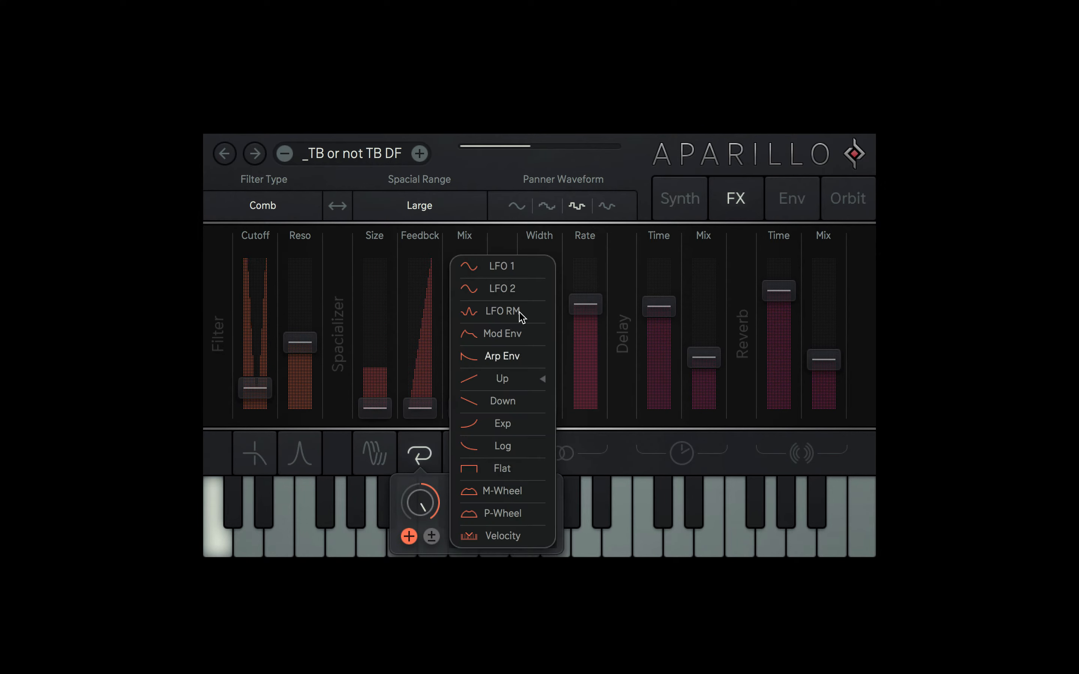
click(520, 312)
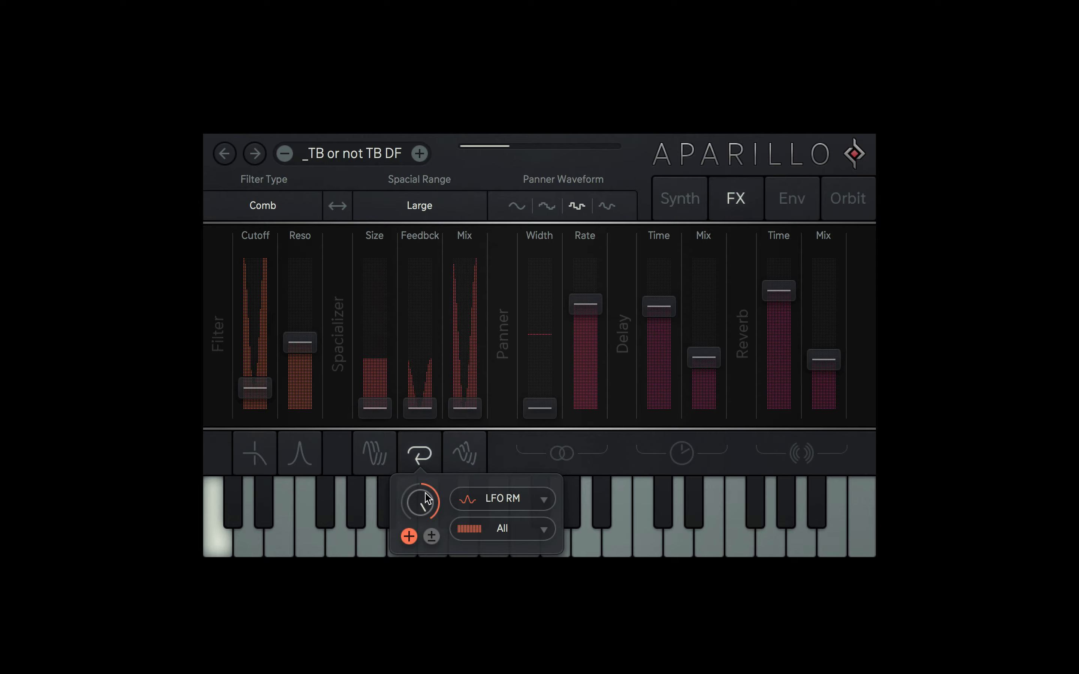
drag(301, 344, 300, 341)
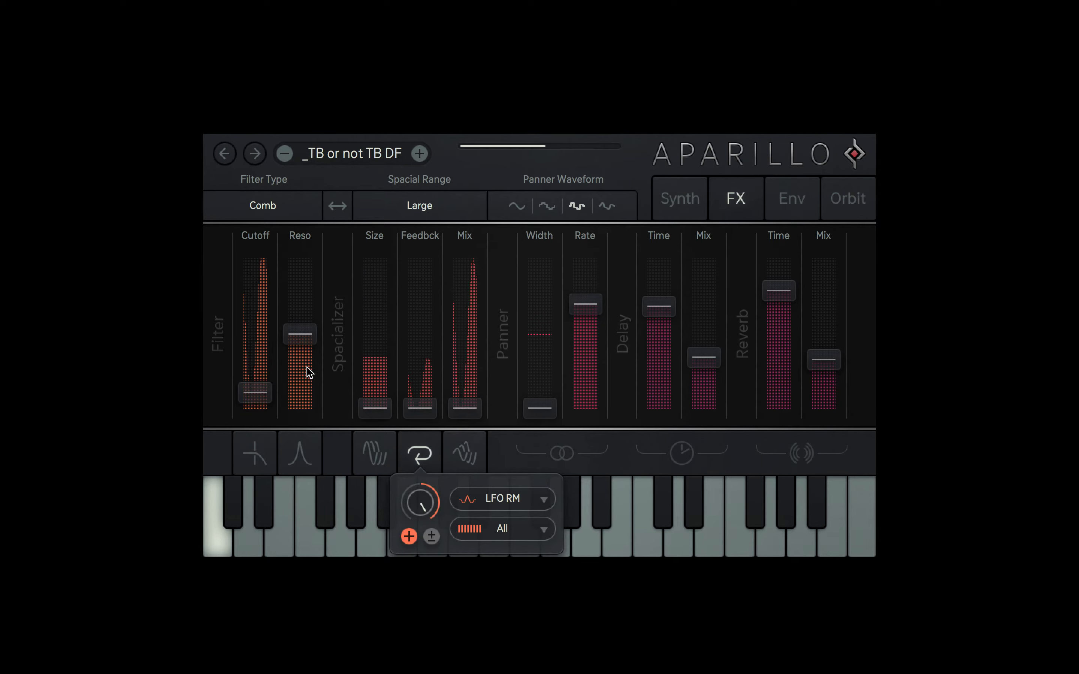
Set the Spacial Range to Medium and raise the Spacializer feedback to about half.
click(422, 208)
click(424, 255)
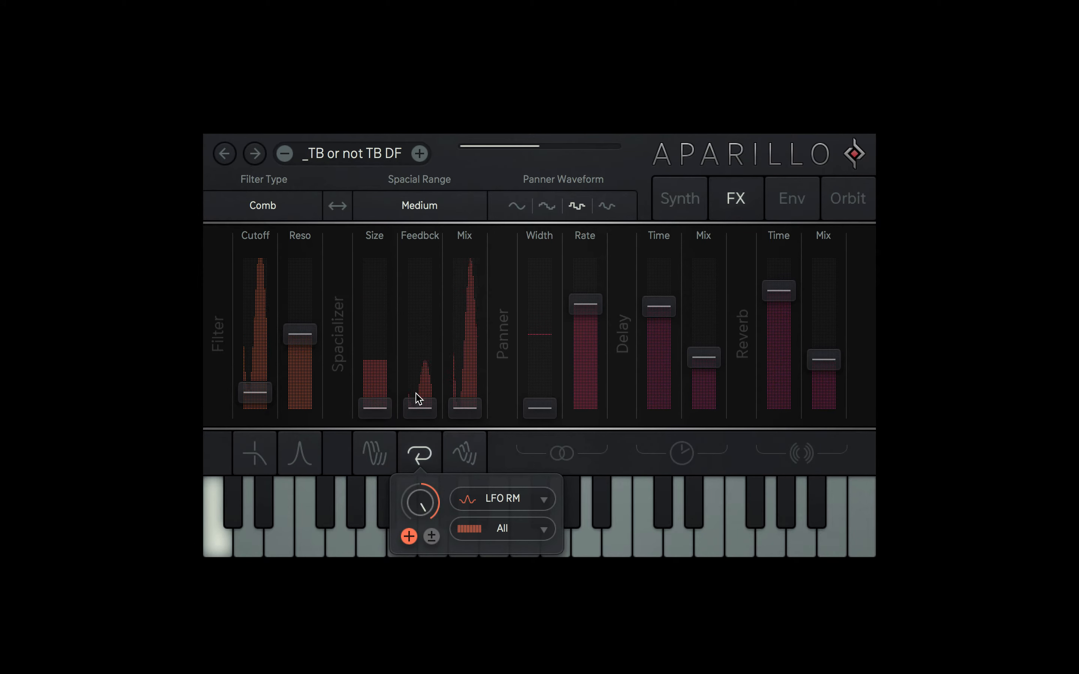
drag(420, 408, 427, 337)
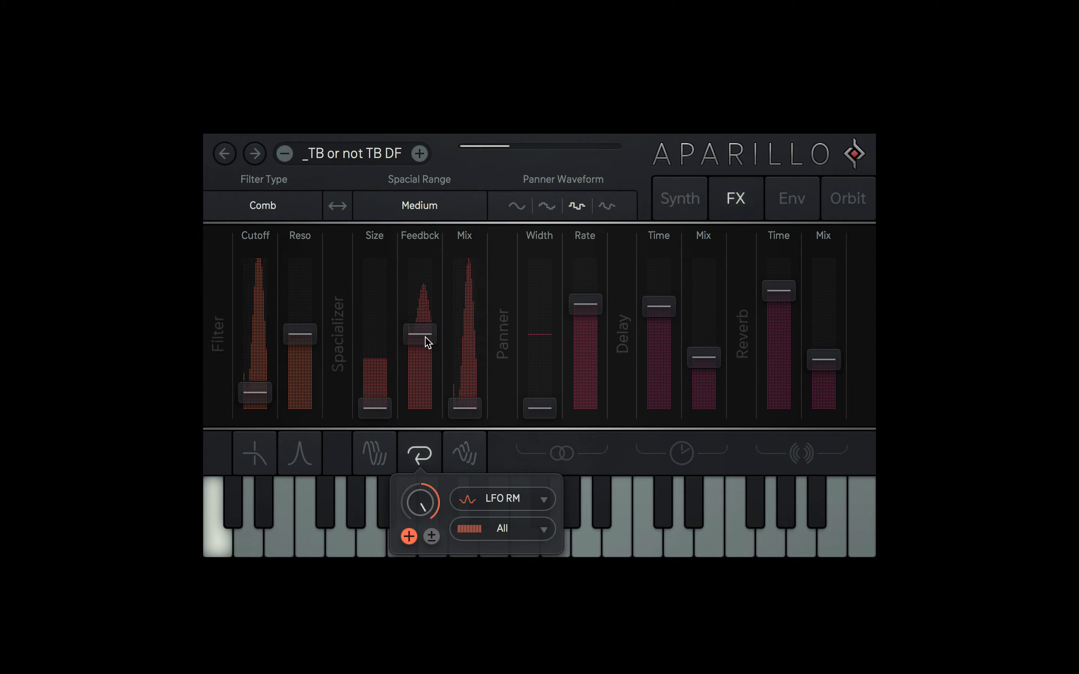
Remove the LFO 2 modulation from the Spacializer mix, raising the mix to maximum and the size to about a third.
click(465, 447)
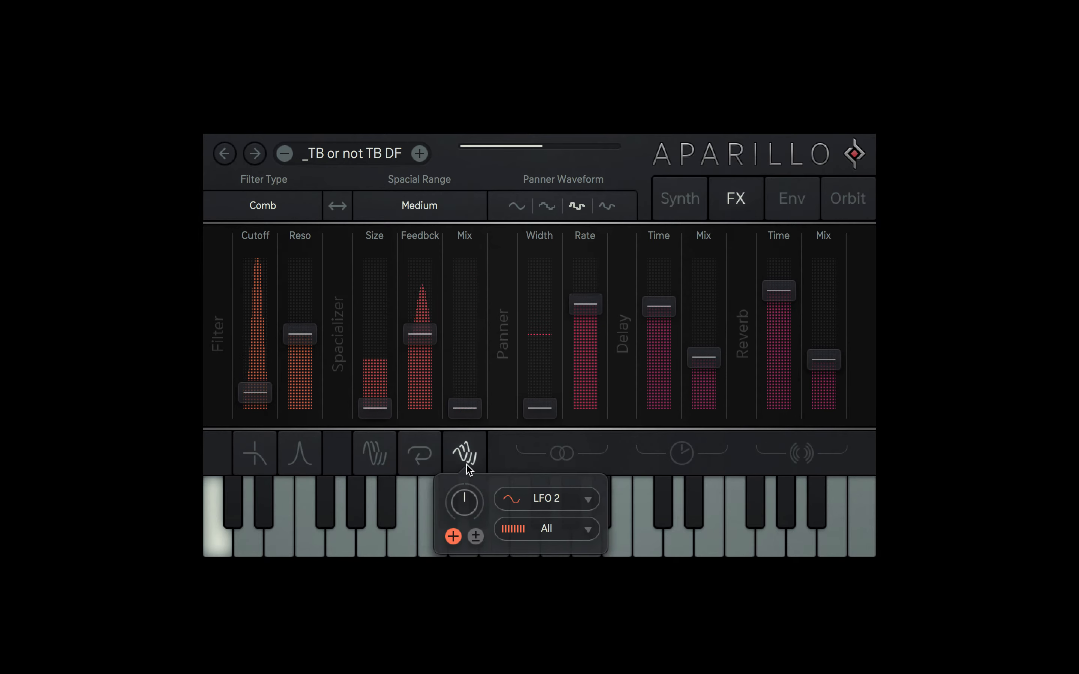
drag(464, 408, 464, 259)
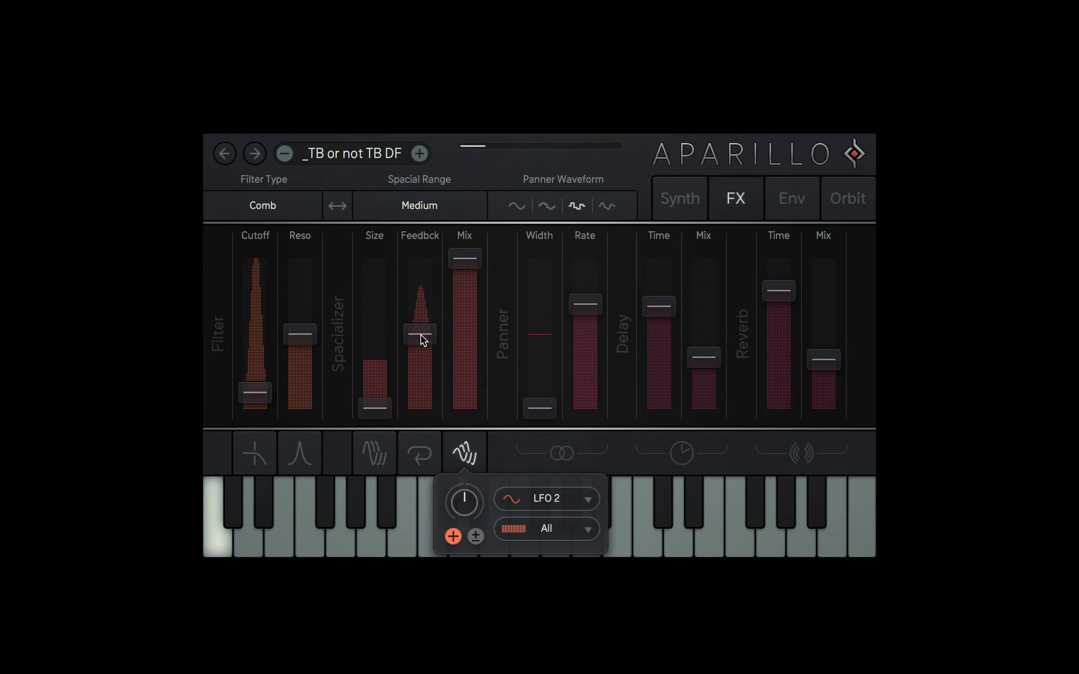
drag(375, 408, 375, 351)
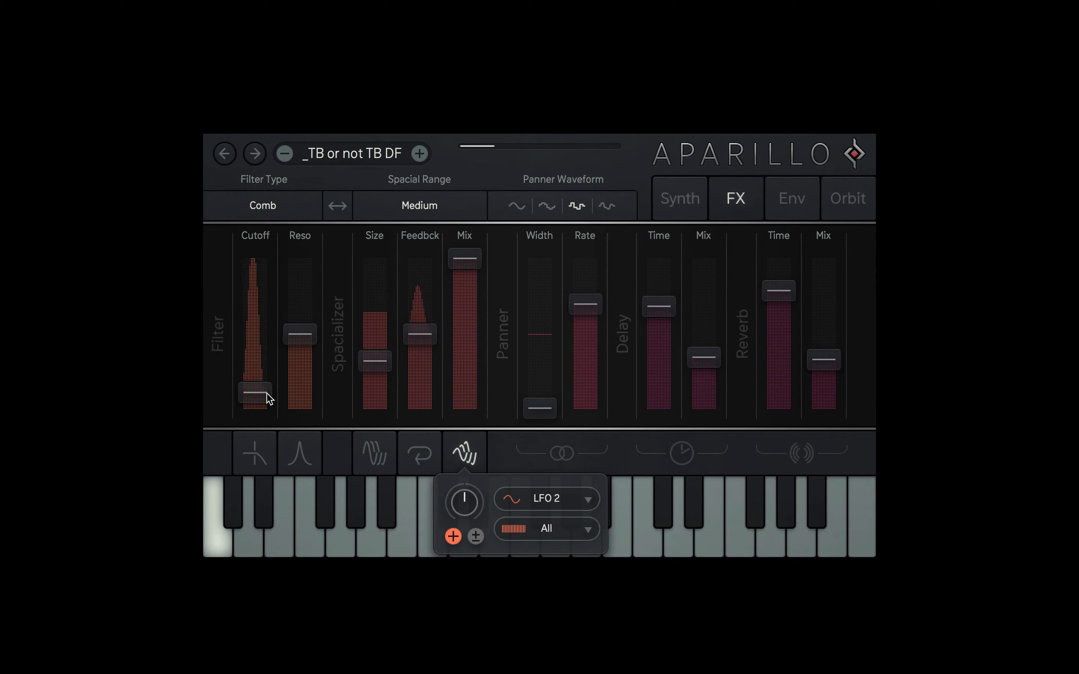
Raise the filter cutoff to about a quarter and reduce the amount of its LFO 2 modulation.
drag(267, 393, 260, 370)
click(269, 448)
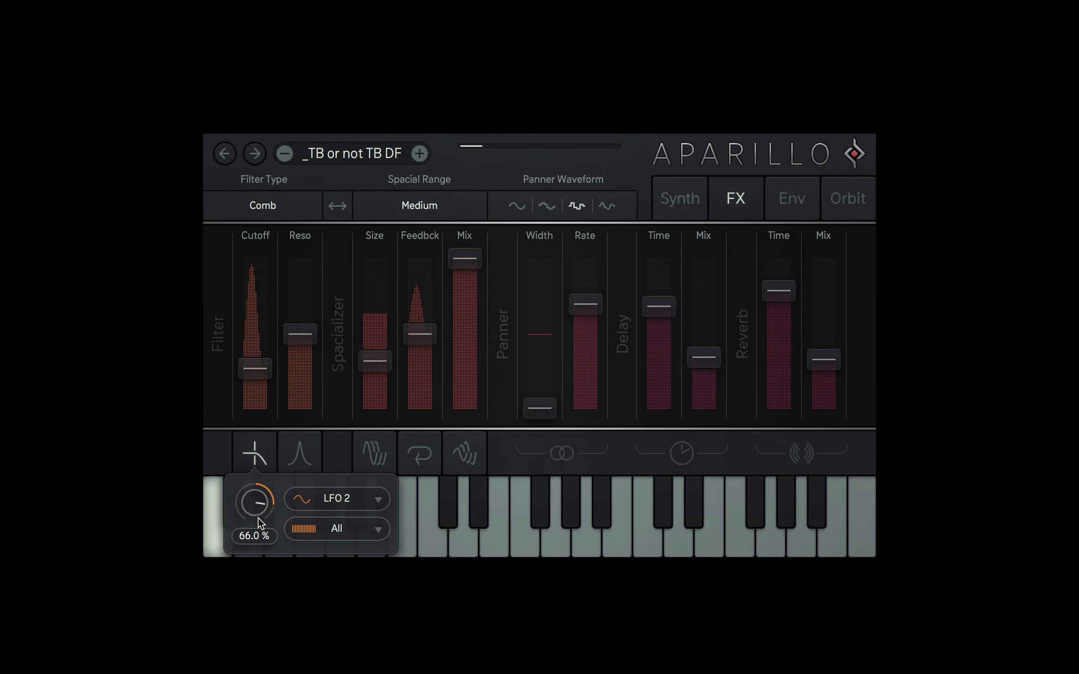
Set the Spacial Range to Small and the Spacializer feedback to 100% without LFO RM modulation.
click(421, 205)
click(417, 277)
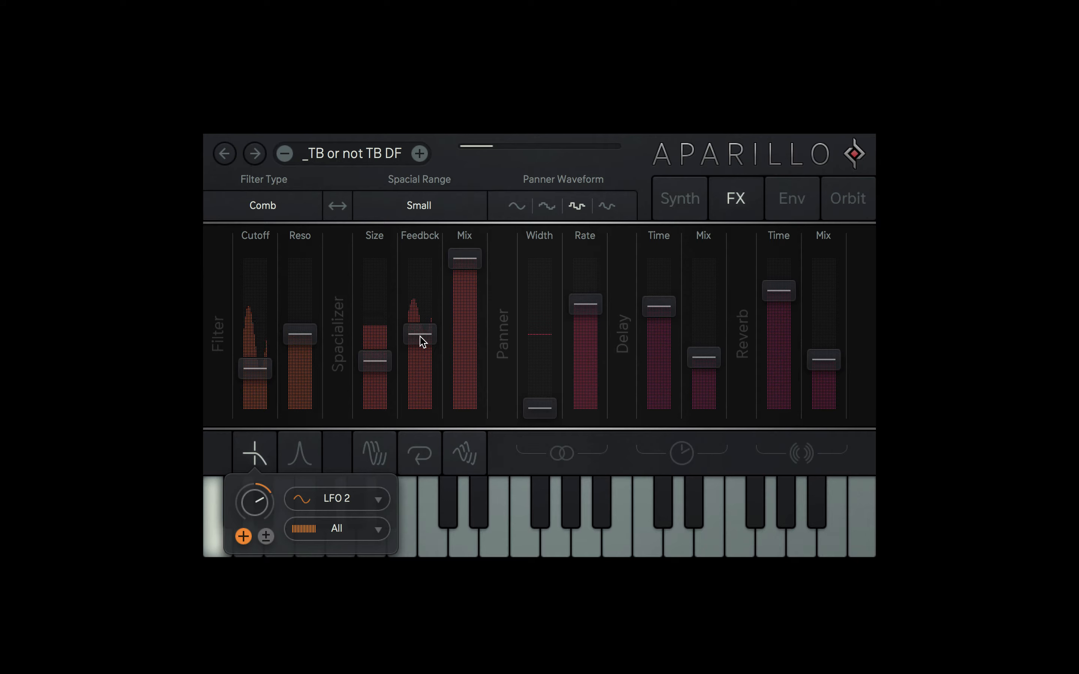
click(420, 462)
drag(420, 335, 422, 245)
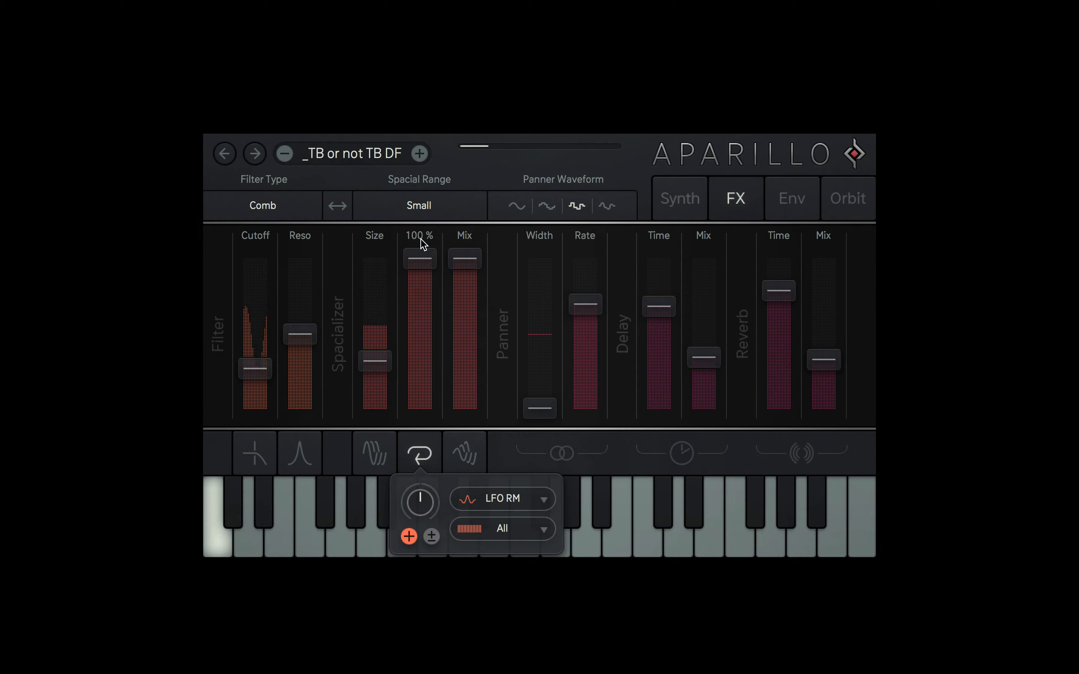
Set the Spacializer size to 11 ms and raise the filter cutoff to maximum without LFO 2 modulation.
mouse_move(387, 368)
mouse_down()
mouse_move(382, 357)
mouse_move(386, 401)
mouse_move(386, 386)
mouse_up()
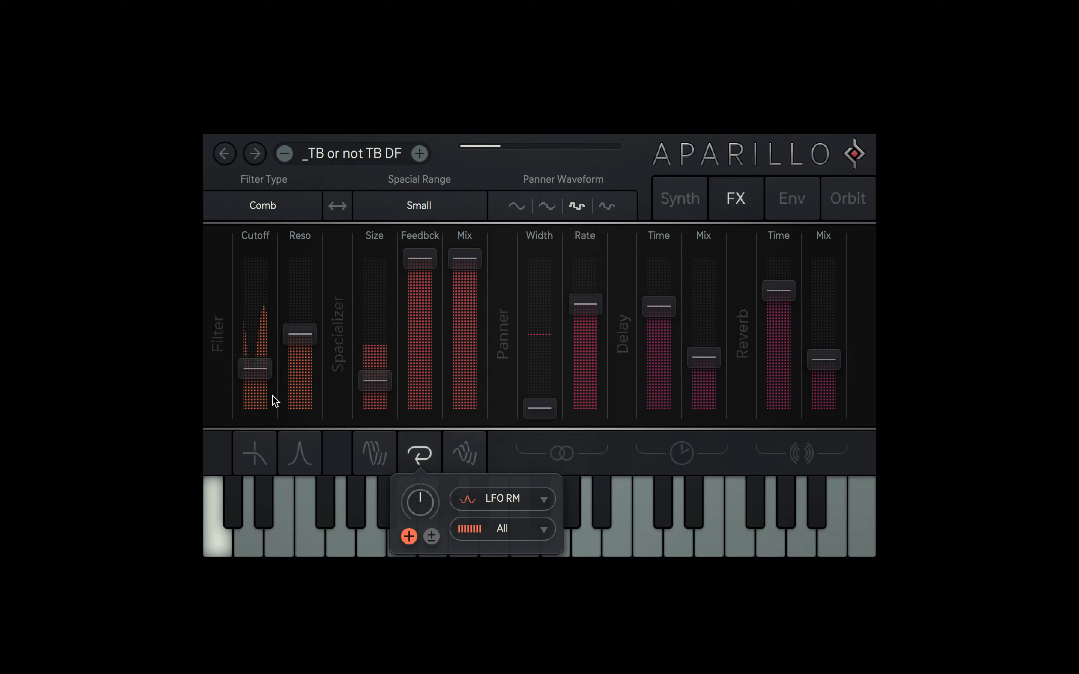
click(252, 464)
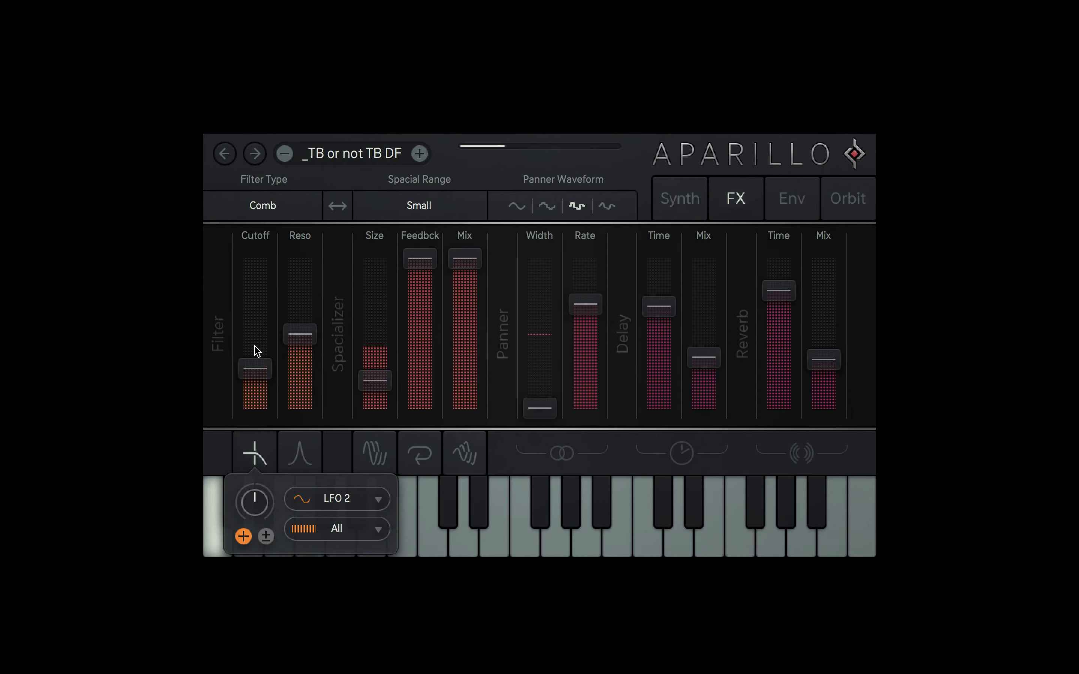
drag(257, 351, 261, 248)
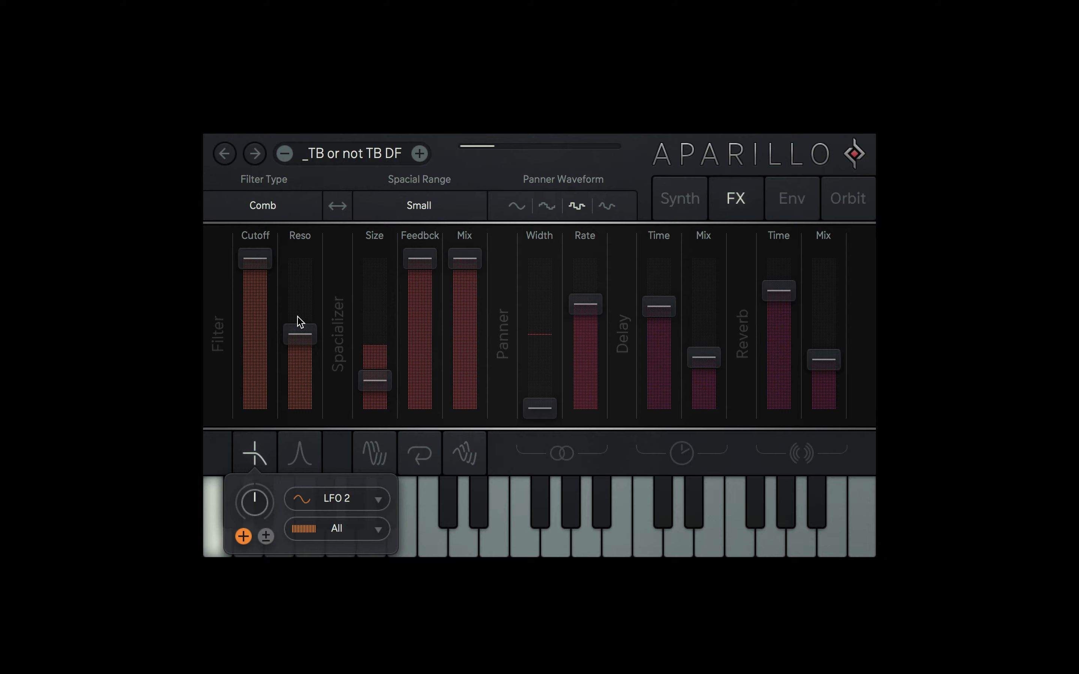
drag(381, 393, 382, 382)
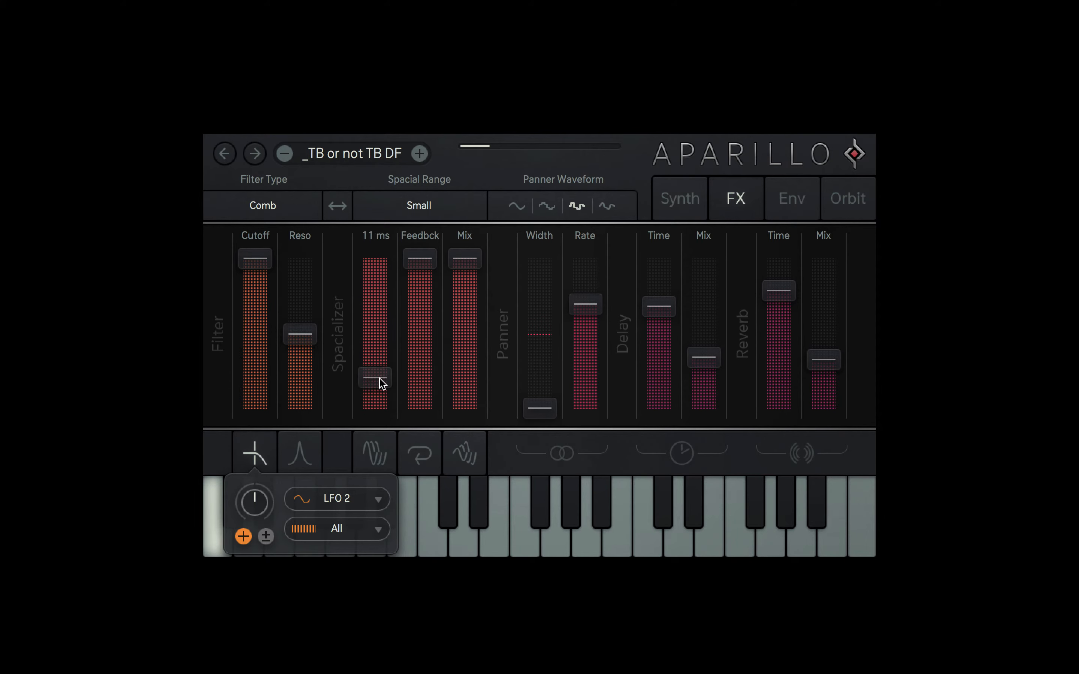
In the Synth section, set the Decay to 8.43 s and lower the Level to about a third.
click(689, 212)
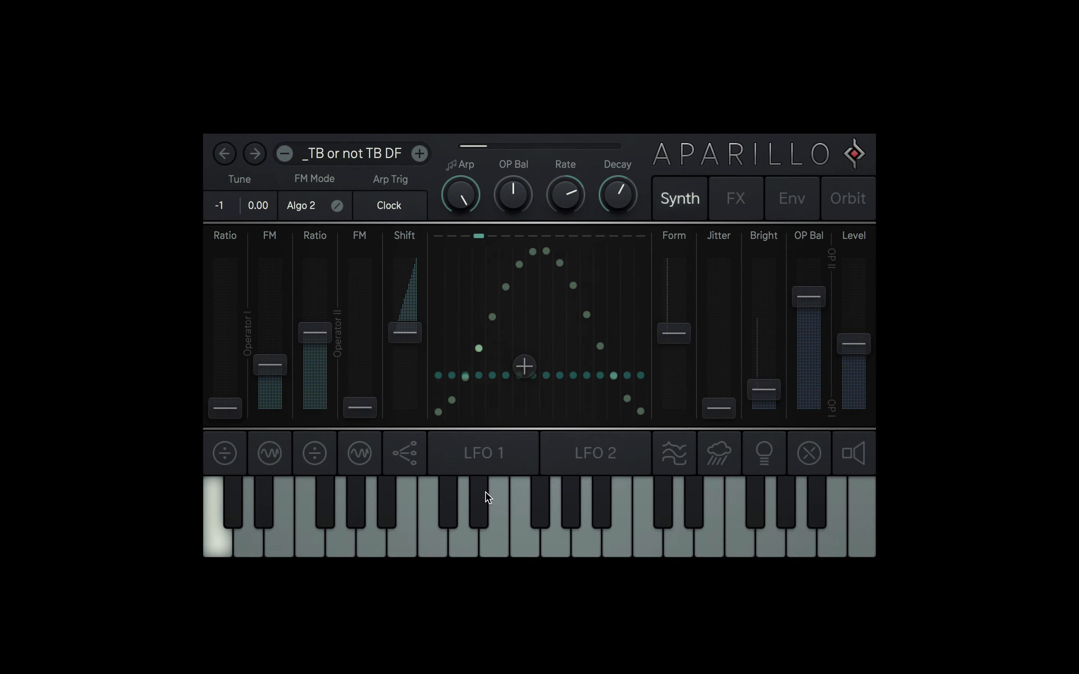
click(483, 469)
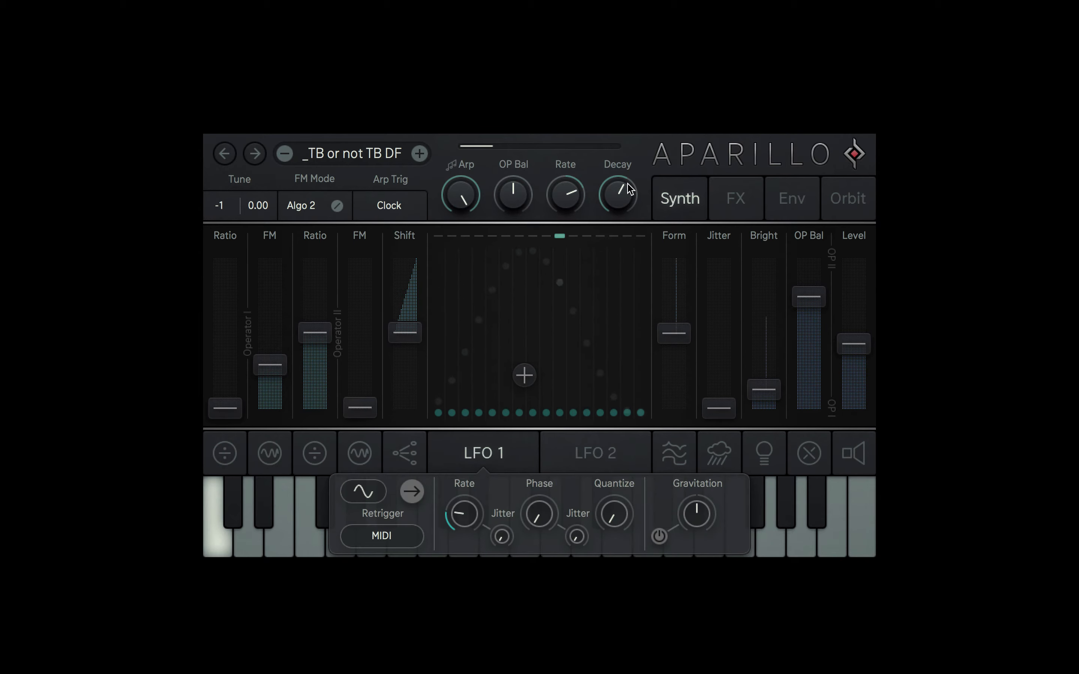
drag(629, 190, 631, 159)
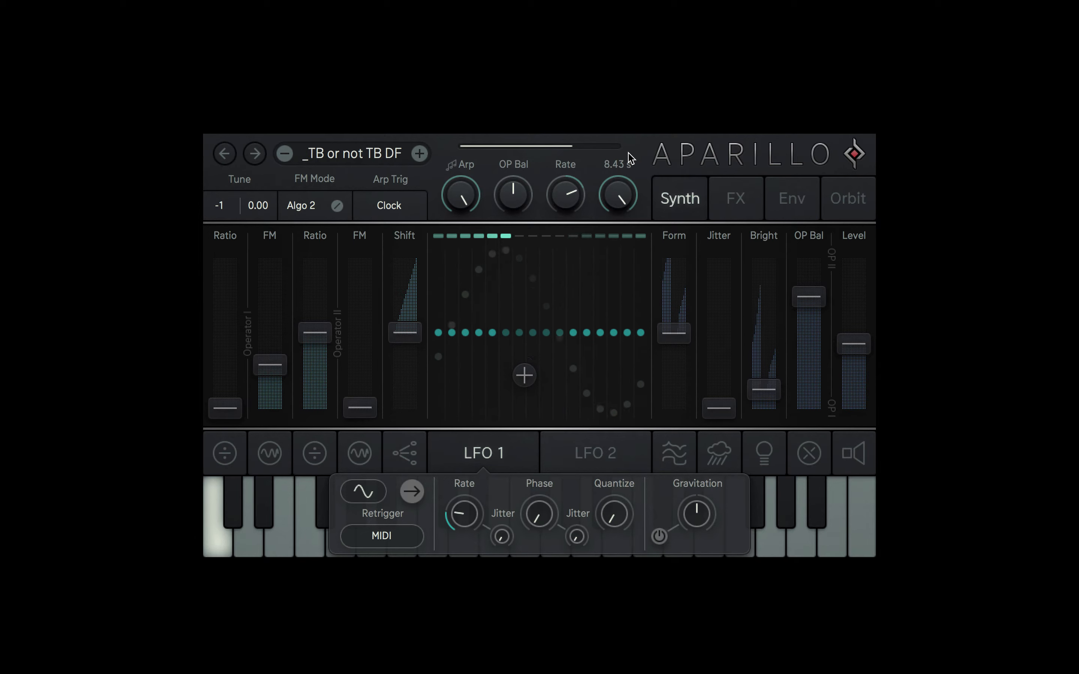
drag(854, 346, 856, 368)
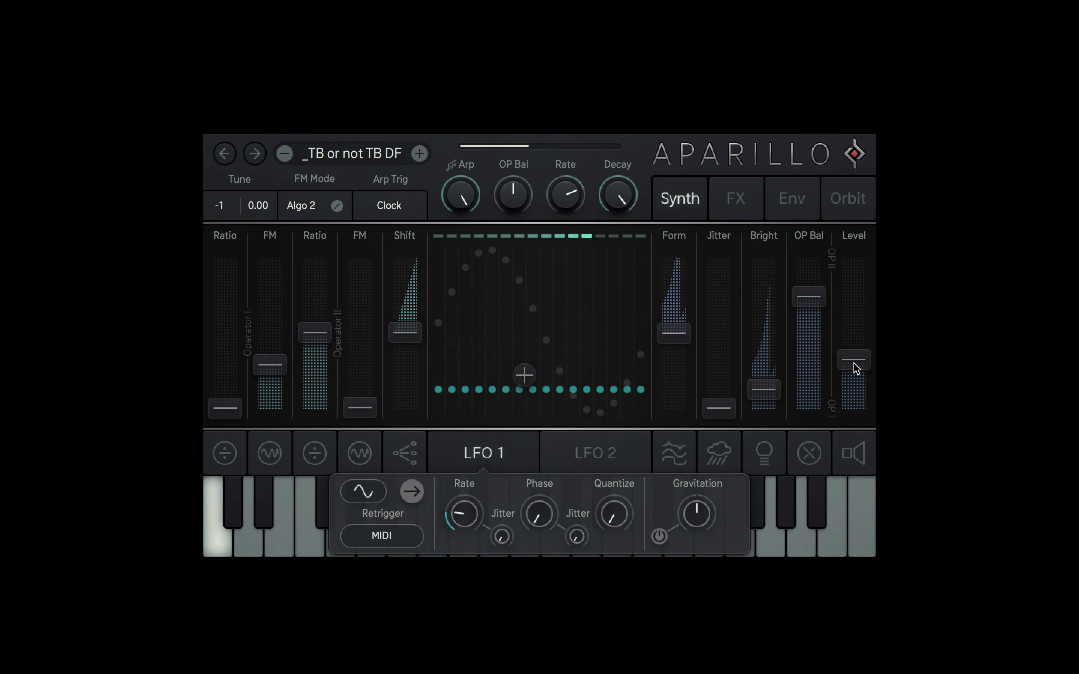
Swap the filter and Spacializer order in the FX section and lower the filter resonance to about 15%.
click(736, 198)
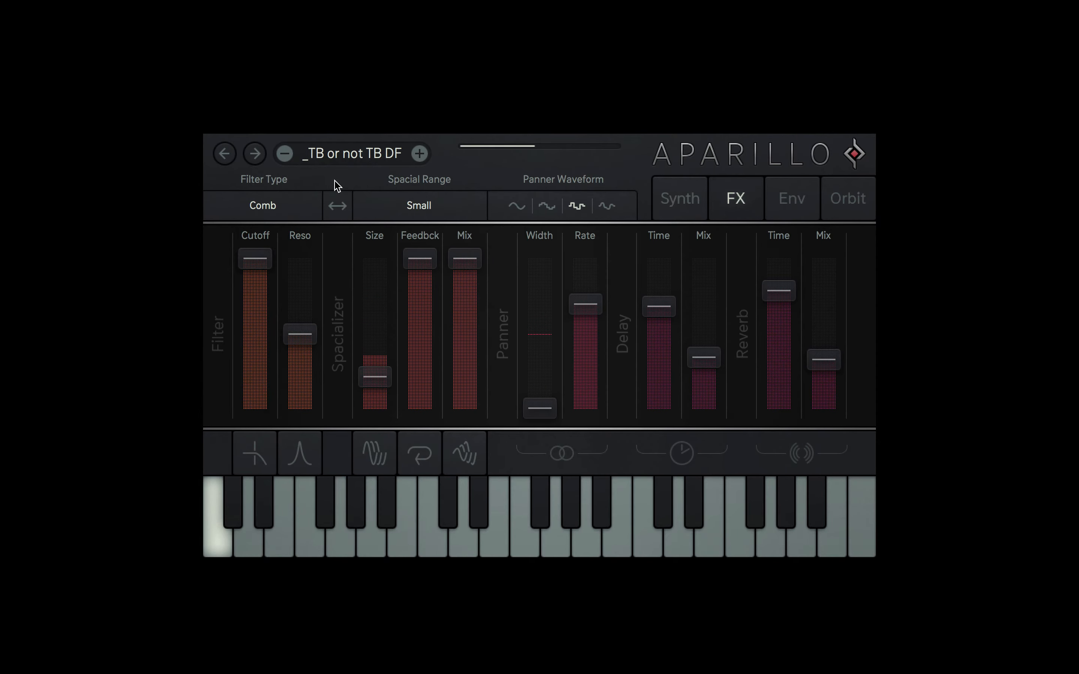
click(337, 205)
drag(465, 349, 465, 400)
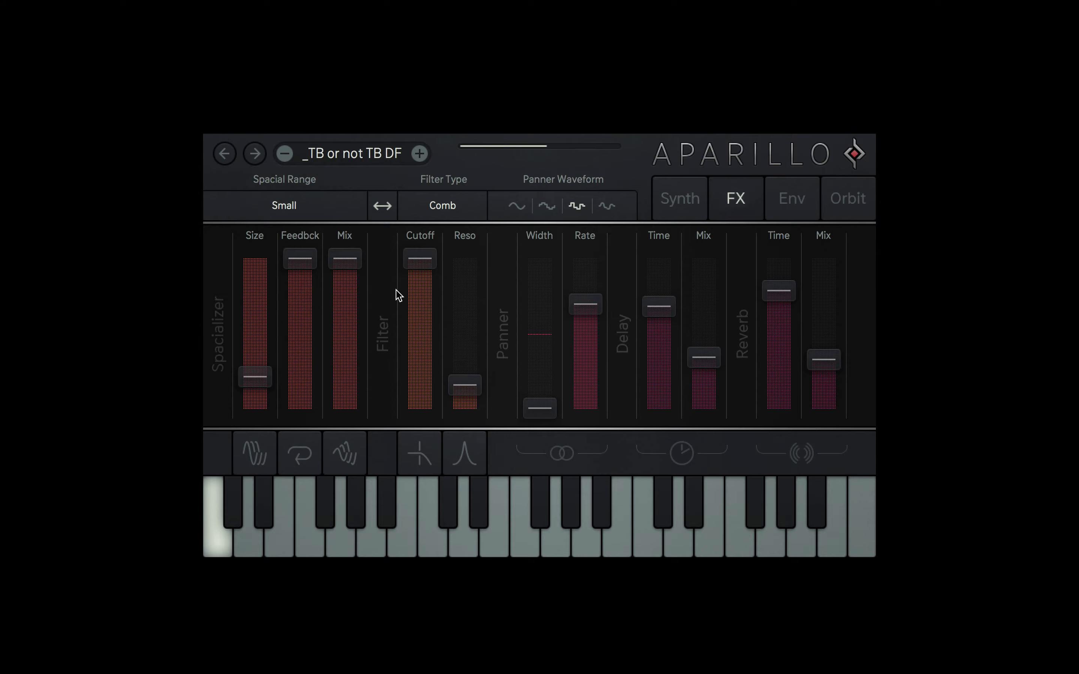
Change the filter type to LP Dirt, with the cutoff close to minimum and the resonance at 7.50%.
click(435, 454)
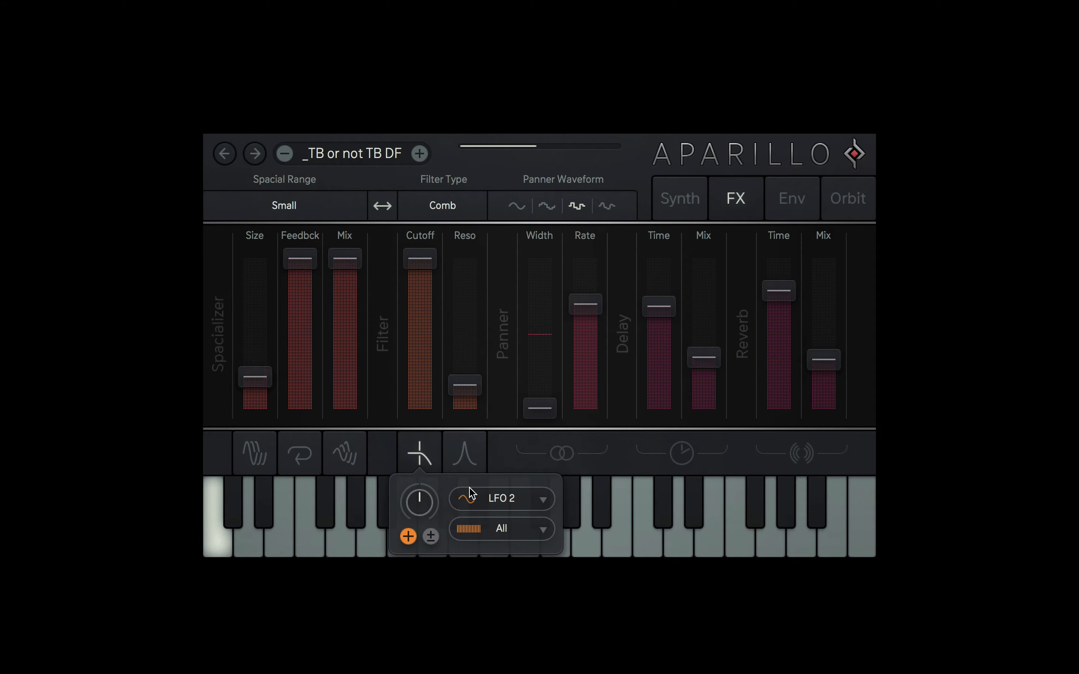
click(423, 219)
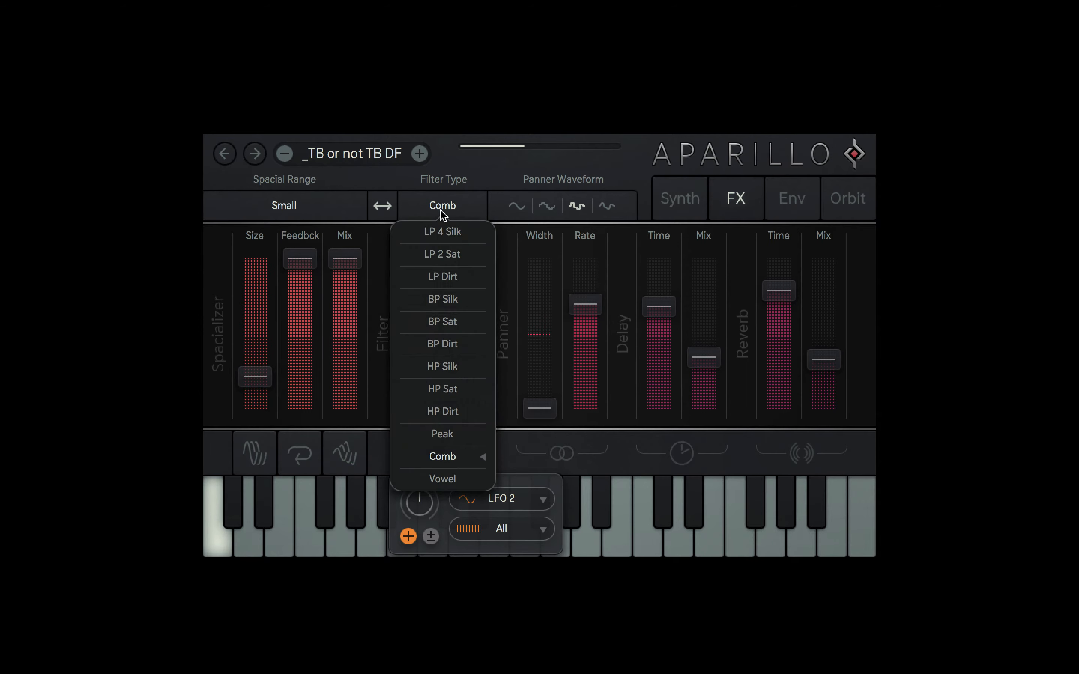
click(426, 279)
drag(434, 257, 474, 413)
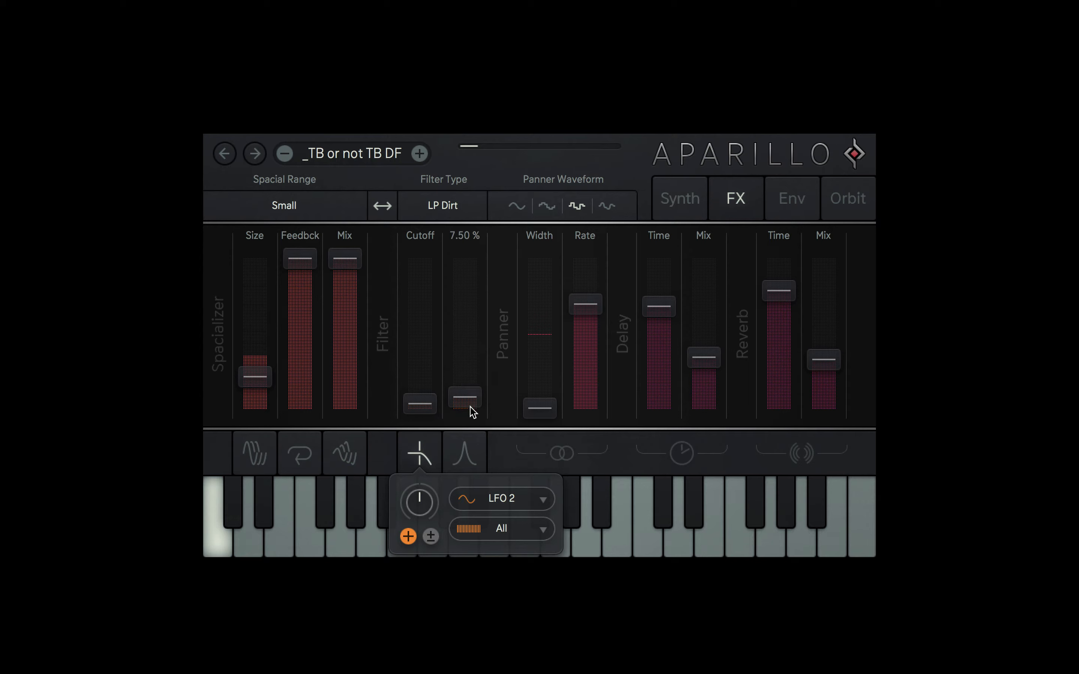
Modulate the filter cutoff with Arp Env at nearly the maximum amount and raise the resonance to about 44%.
click(502, 498)
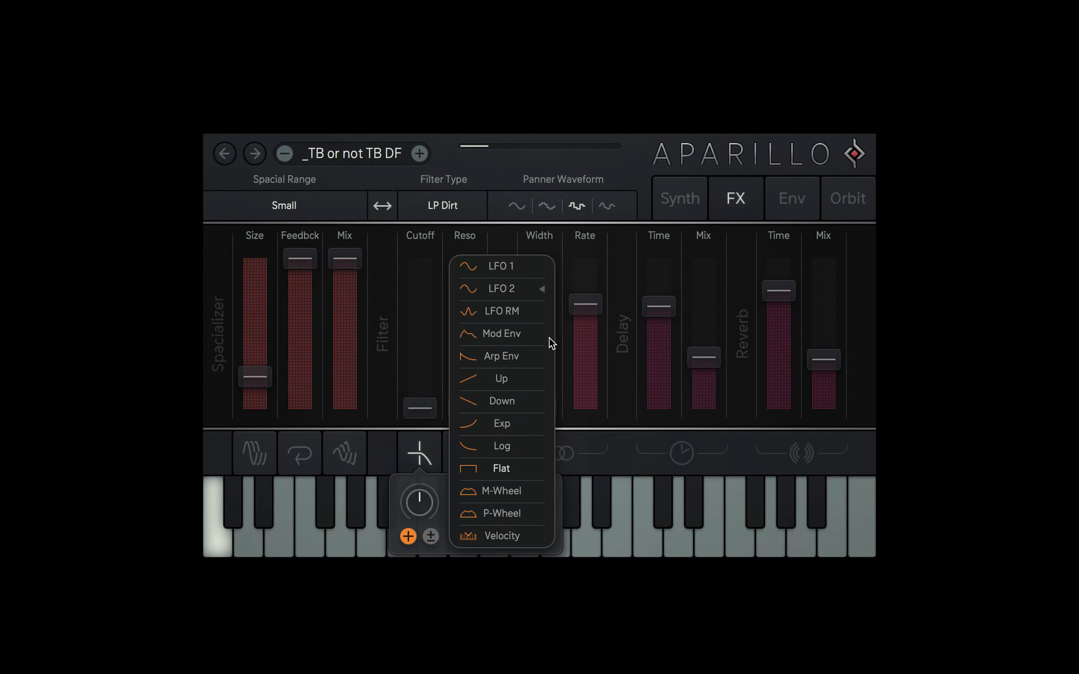
click(502, 355)
drag(421, 504, 419, 482)
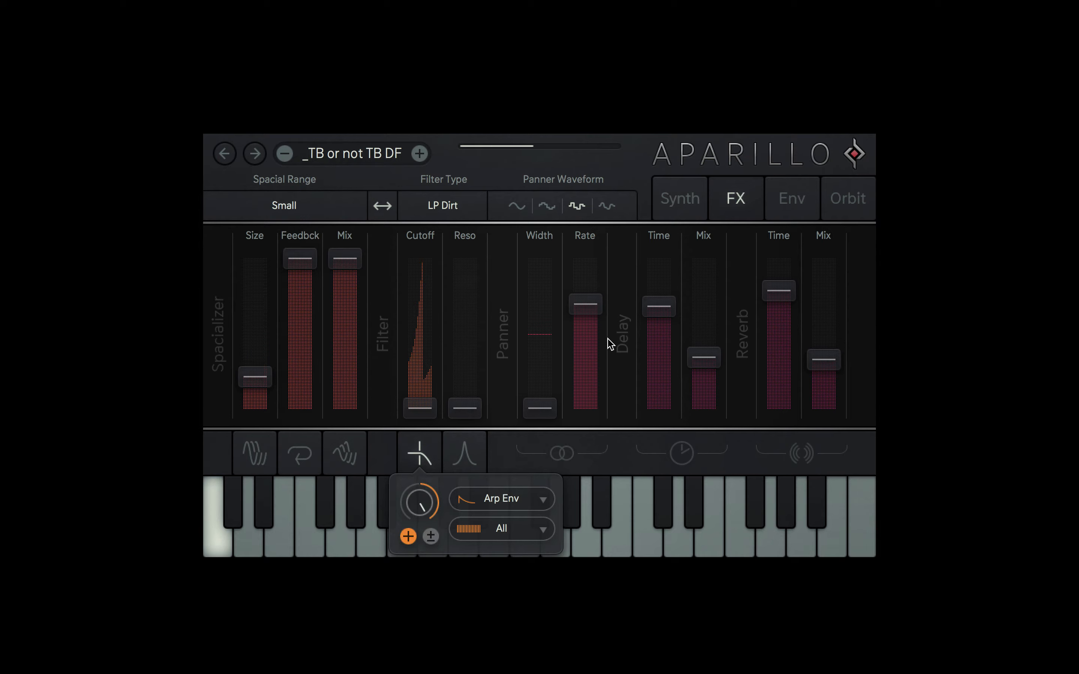
drag(466, 408, 471, 363)
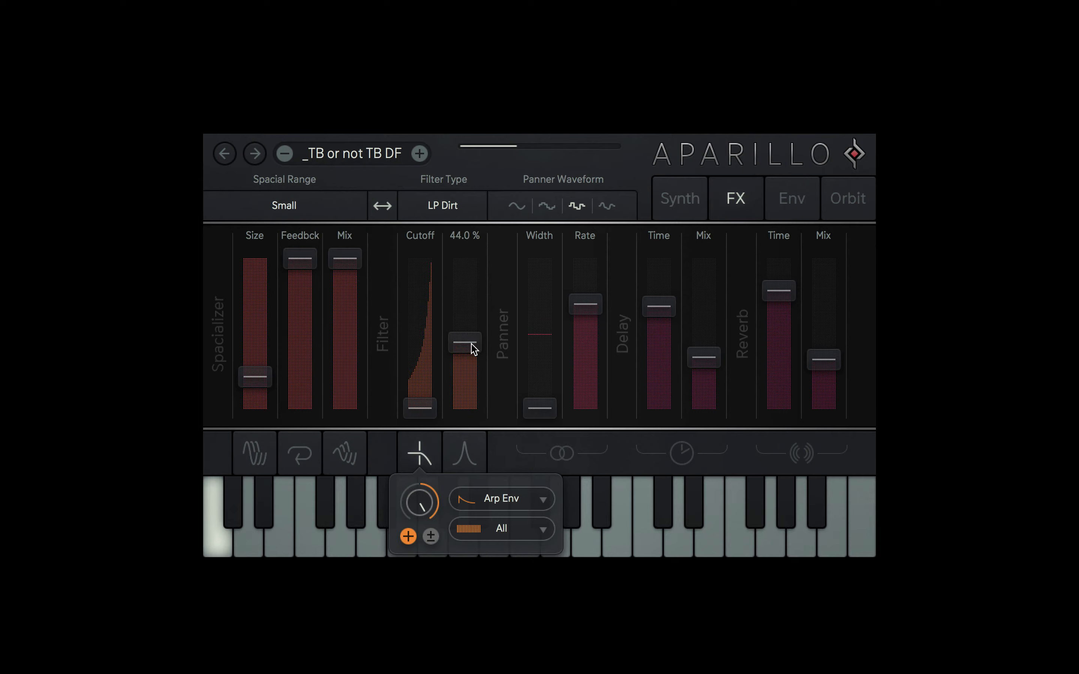
In the Synth section, shorten the Decay to about 80% of its range and raise the Level to about -12.49 dB.
click(681, 200)
mouse_move(631, 205)
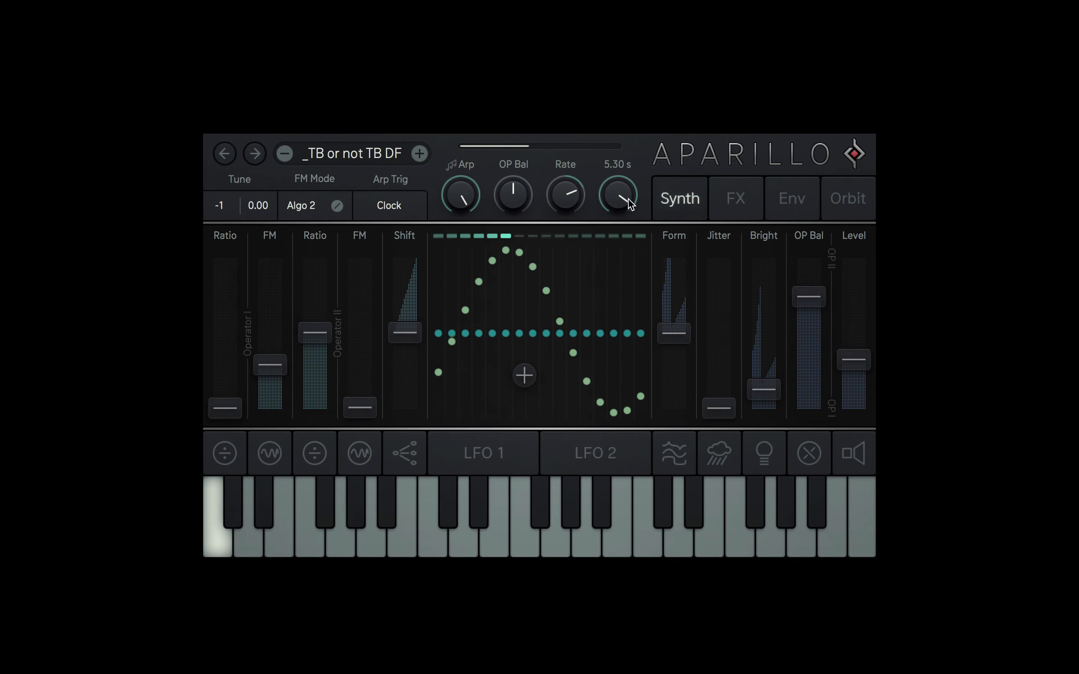
drag(631, 204, 626, 220)
drag(843, 352, 841, 335)
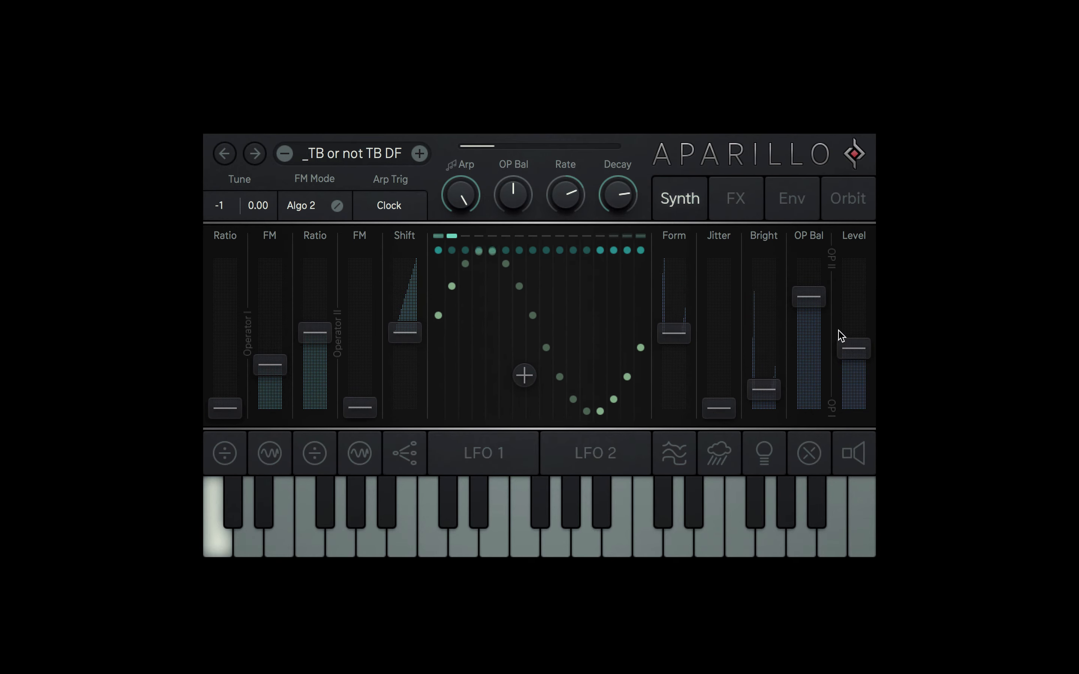
In the FX section, lower the filter resonance to about 17% and the Spacializer size to about 10% of its range.
click(734, 205)
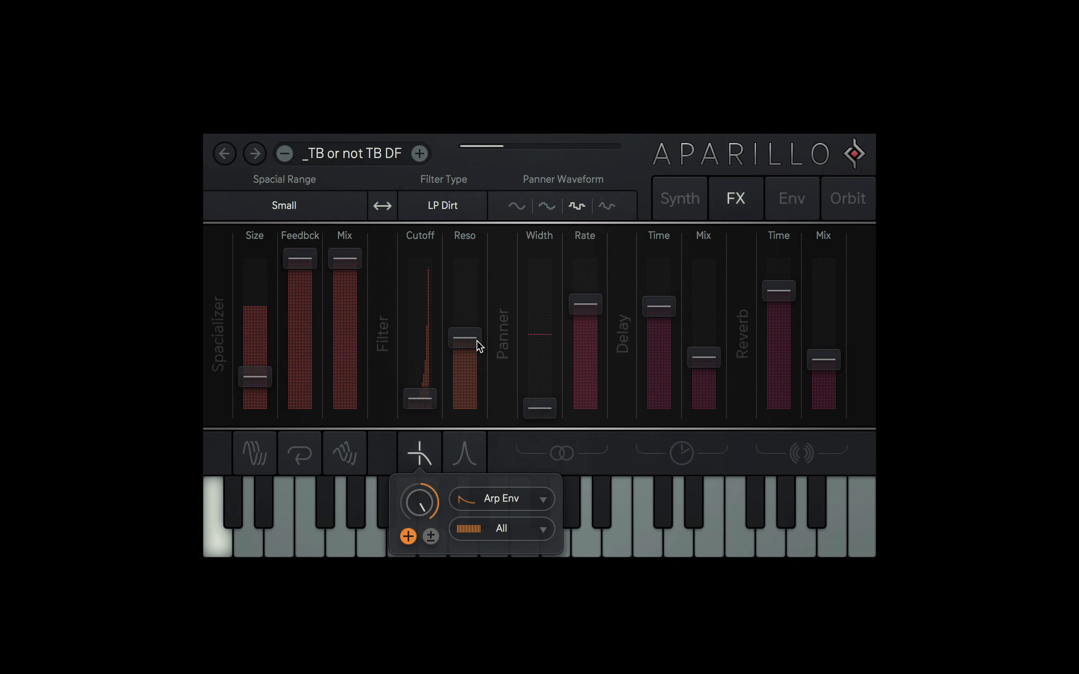
drag(472, 344, 477, 381)
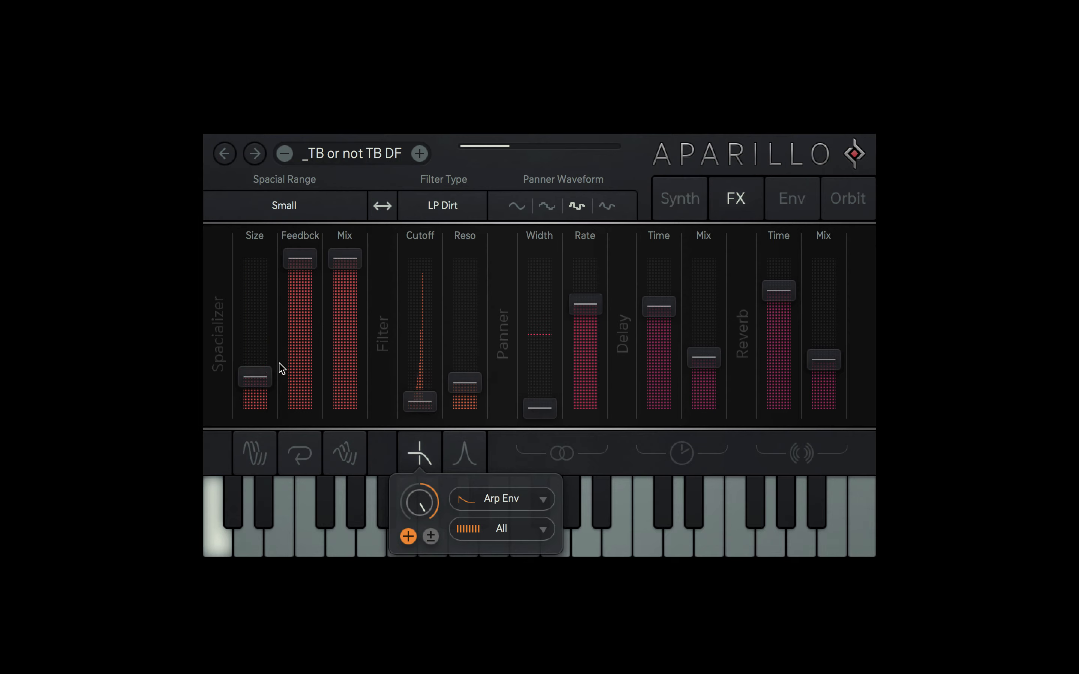
drag(260, 380, 261, 401)
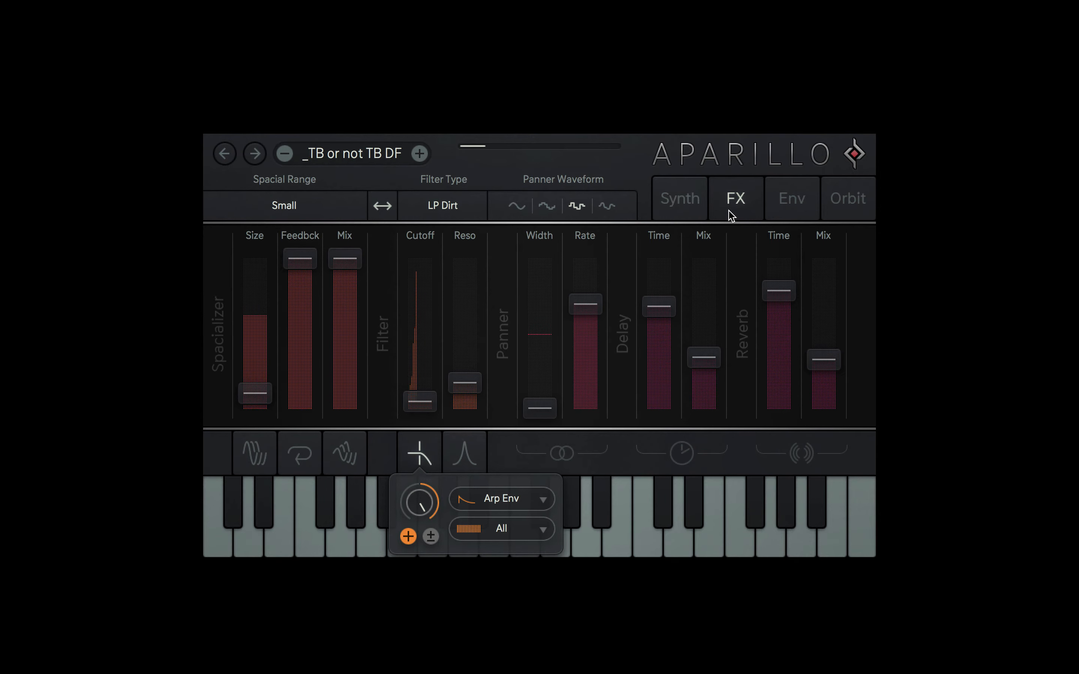
Lower the Level in the Synth section to -22.56 dB.
click(685, 198)
mouse_move(854, 352)
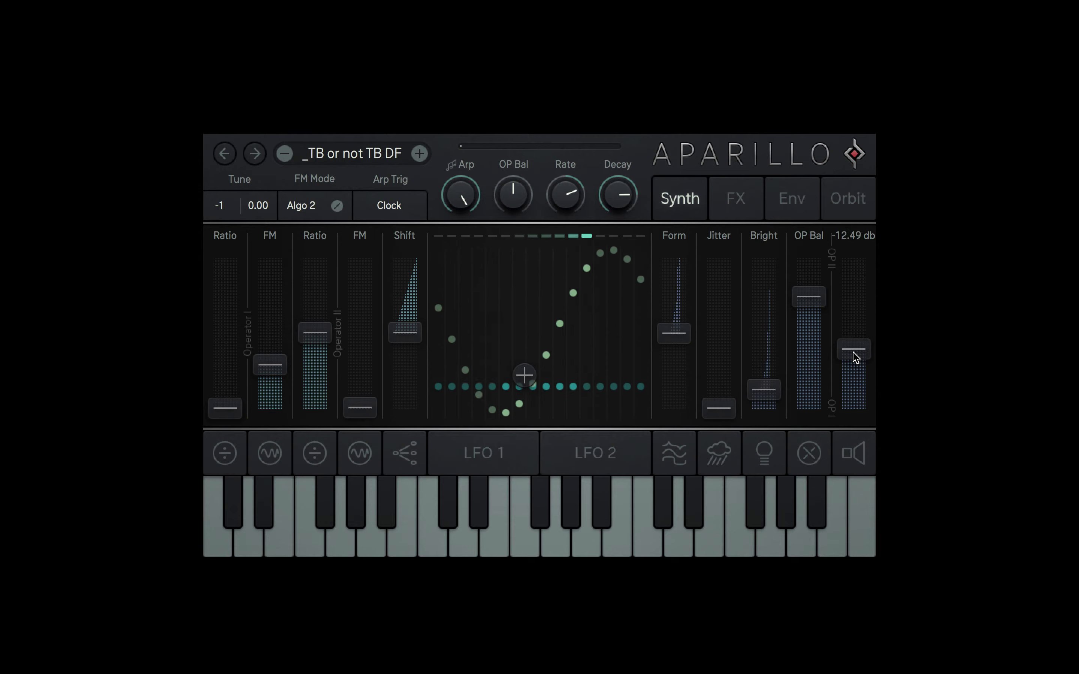
drag(853, 350, 855, 370)
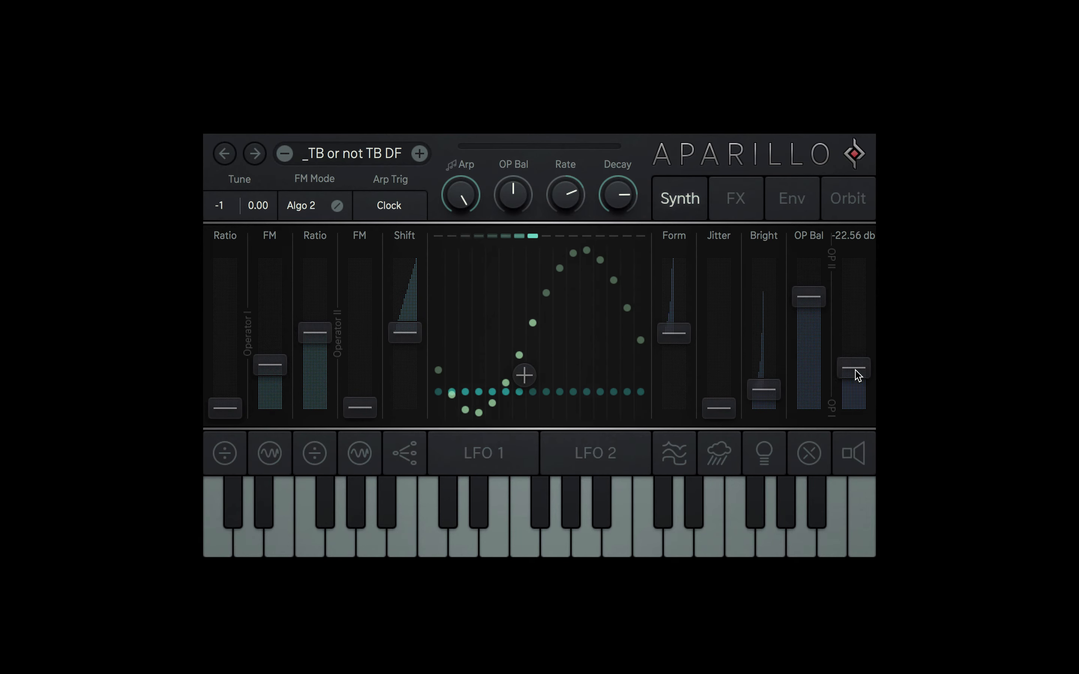
Change the filter type in the FX section to Vowel.
click(740, 199)
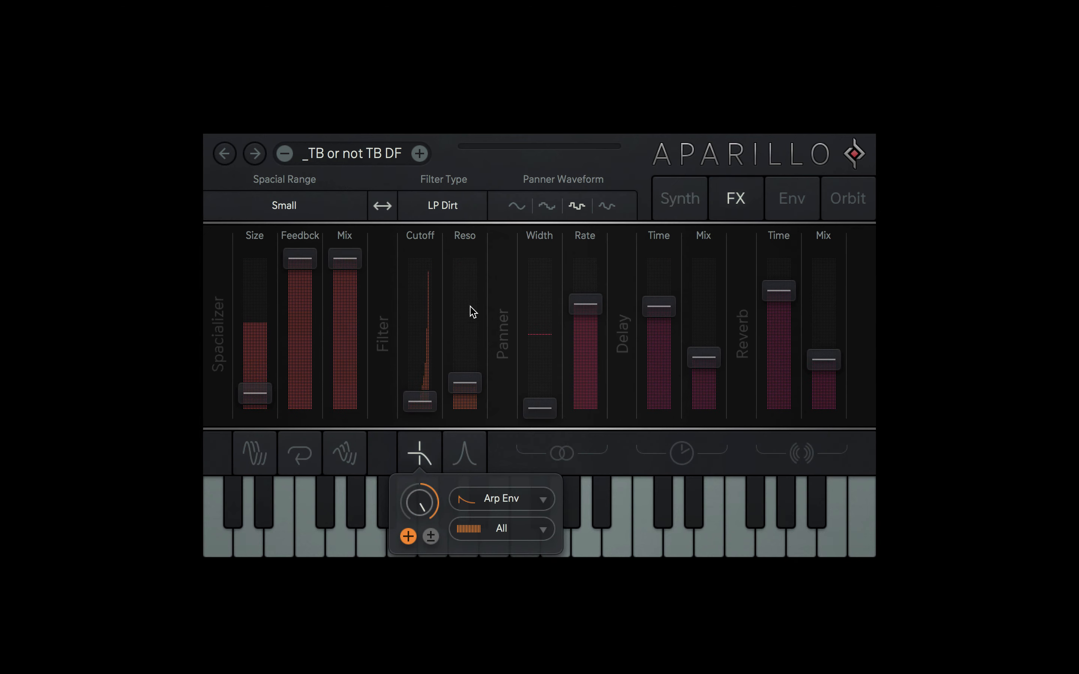
click(457, 212)
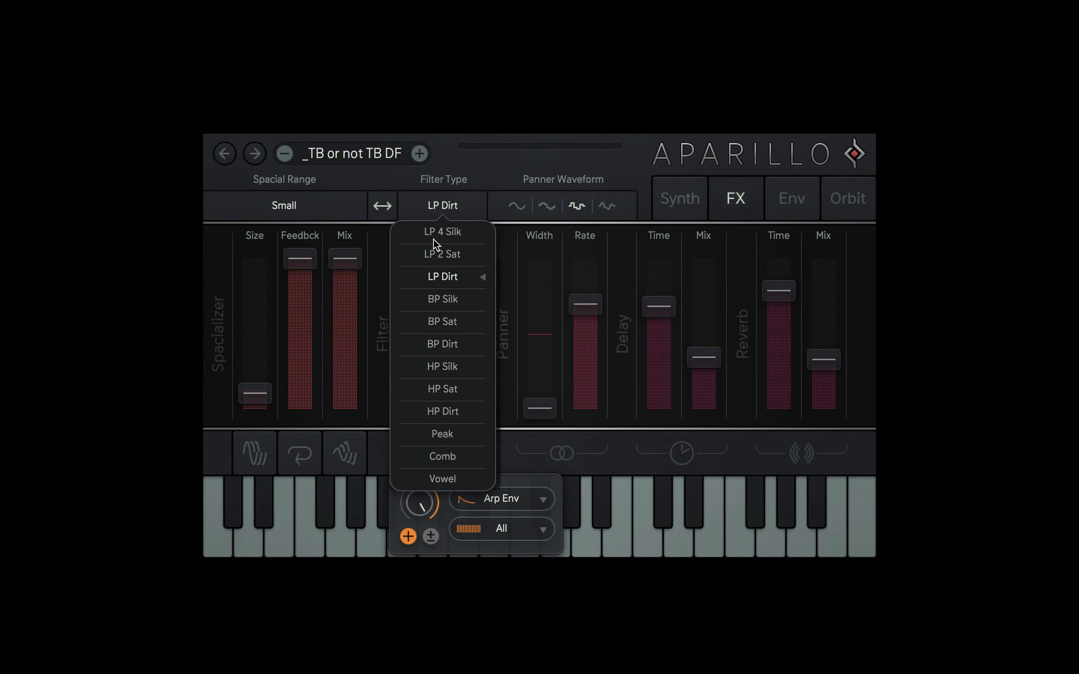
click(453, 480)
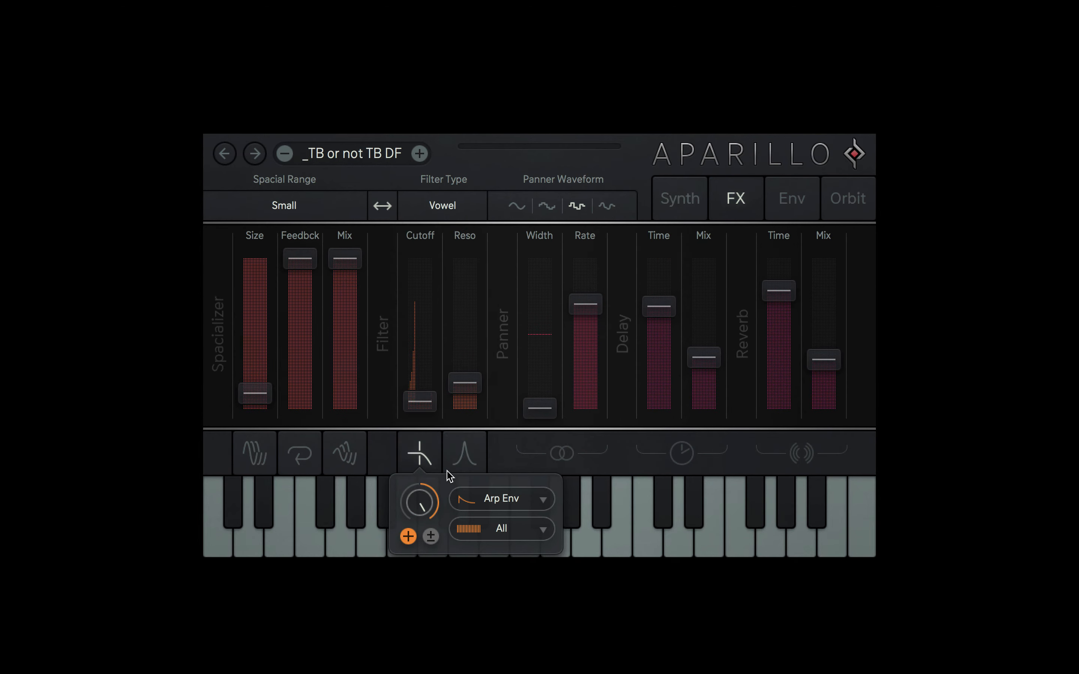
Modulate the filter resonance with LFO 2 at a high amount, with resonance near 12% and the cutoff slightly above minimum.
click(473, 450)
click(509, 495)
click(551, 285)
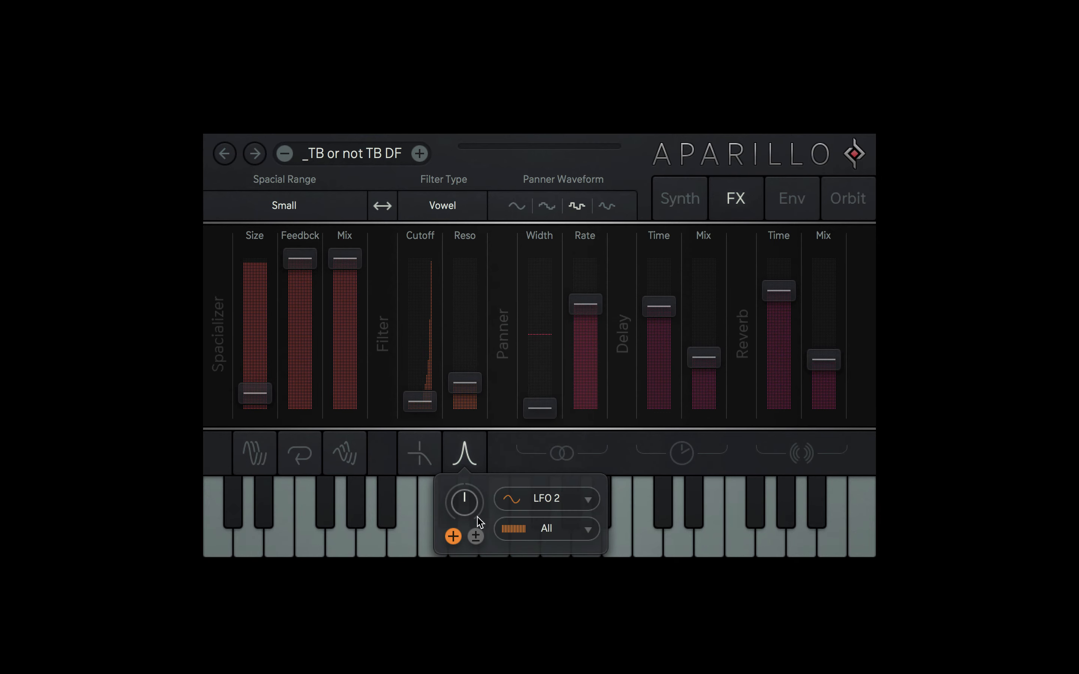
drag(478, 521, 467, 490)
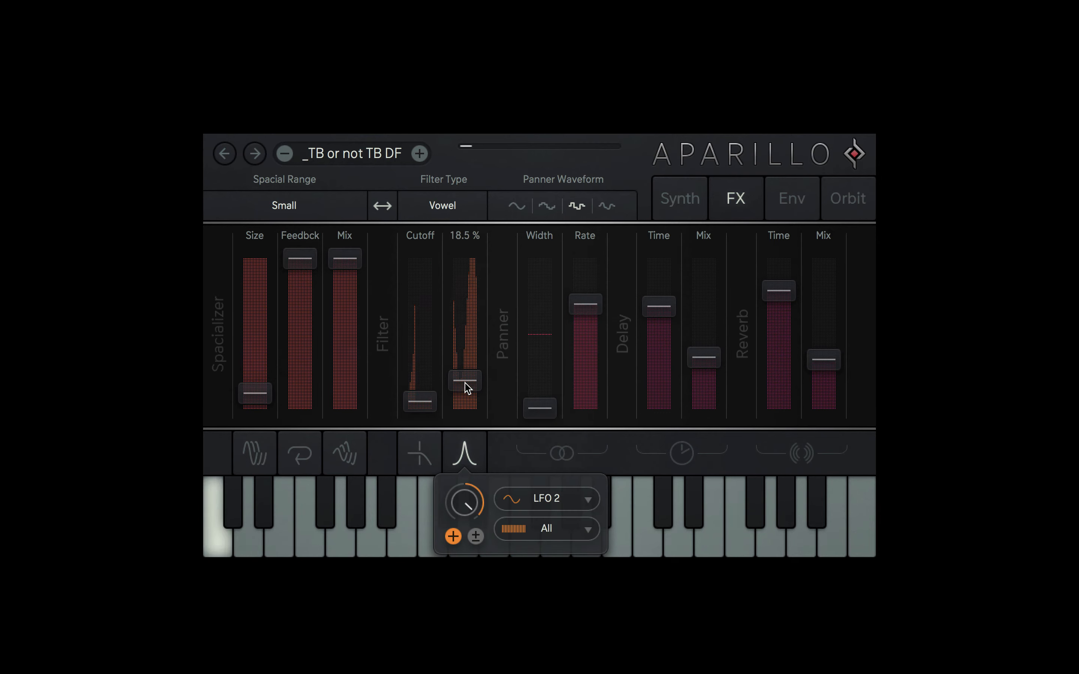
drag(434, 409, 435, 407)
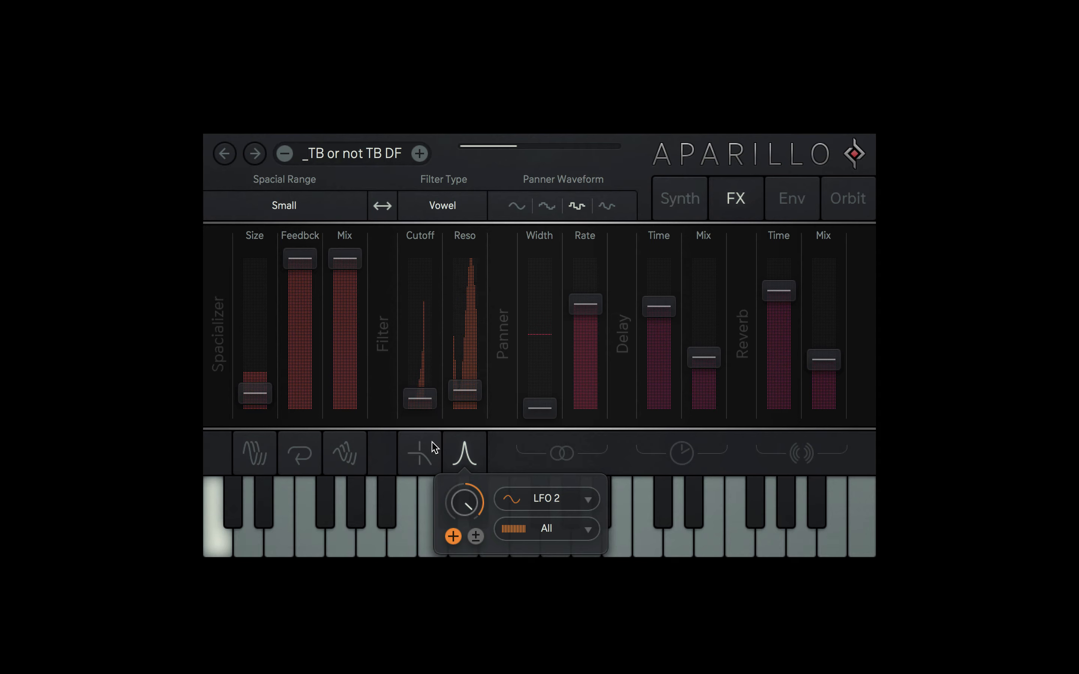
In the Synth section, lengthen the Decay and set the Rate to about 1/11.3.
click(680, 199)
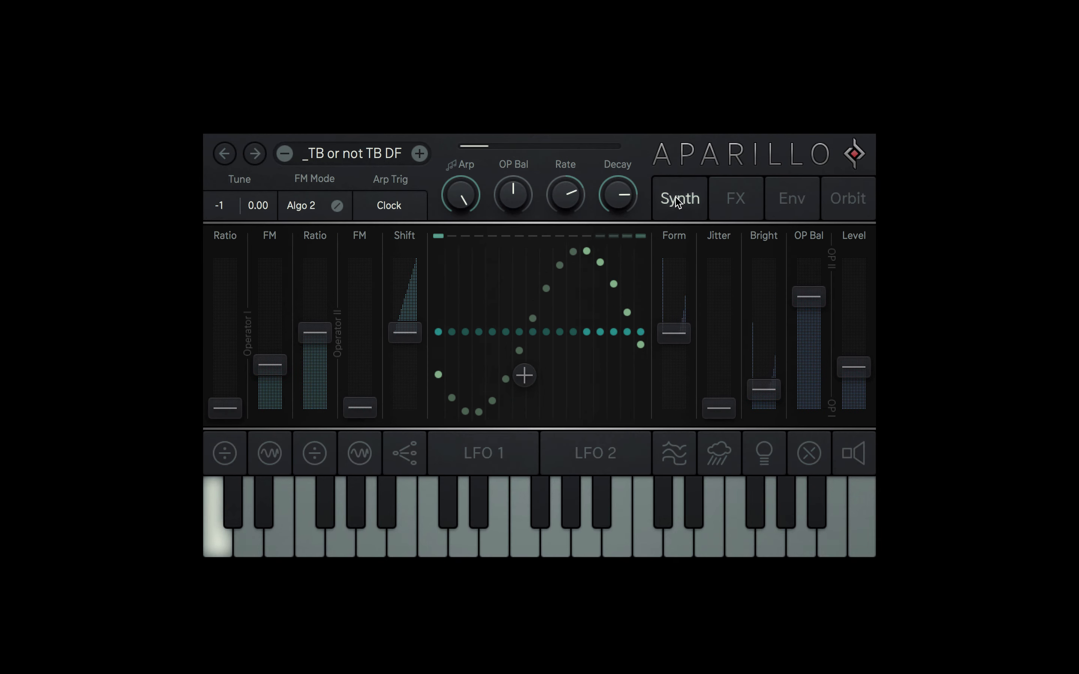
drag(621, 197, 569, 177)
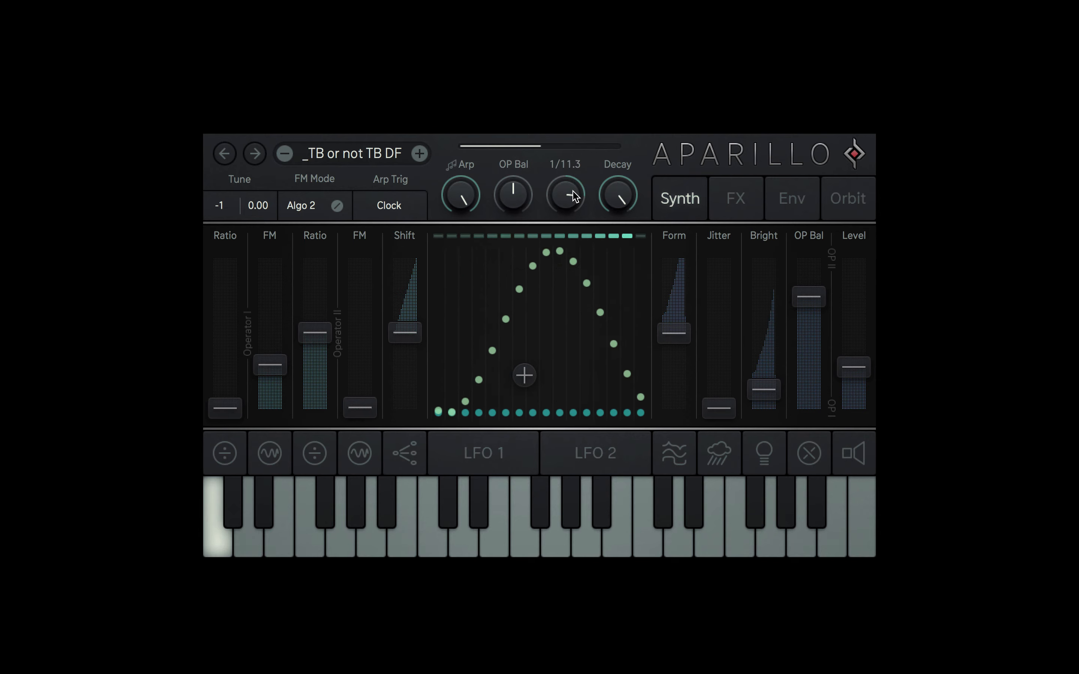
In the FX section, set the Spacializer mix to zero and lower the filter cutoff to minimum.
click(735, 199)
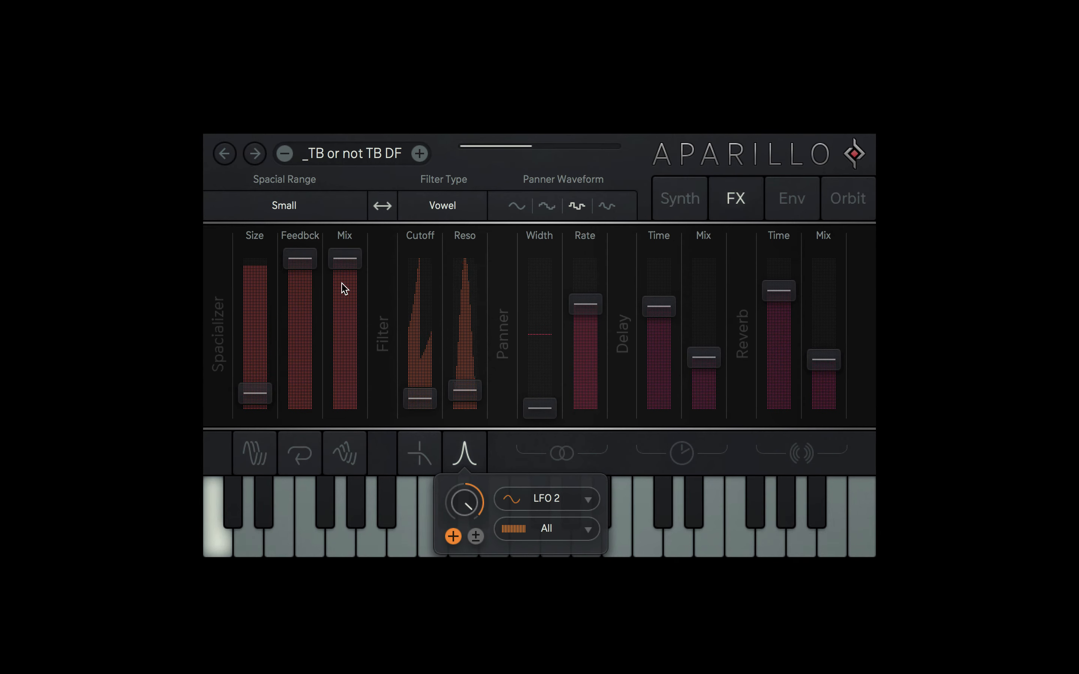
drag(348, 266, 350, 408)
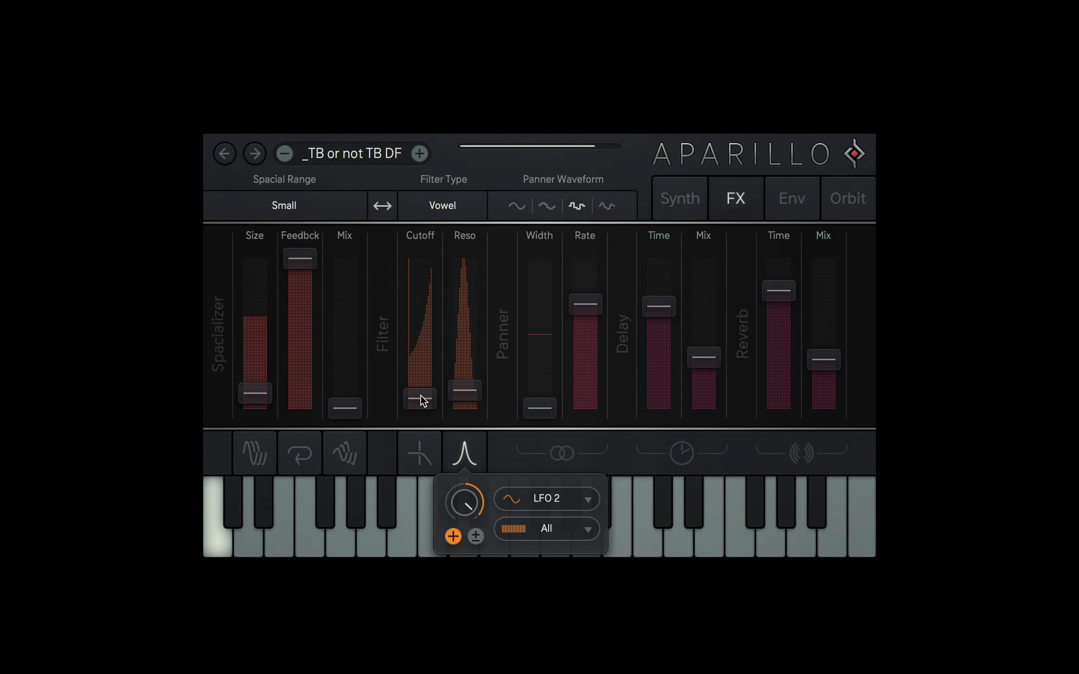
drag(420, 398, 422, 405)
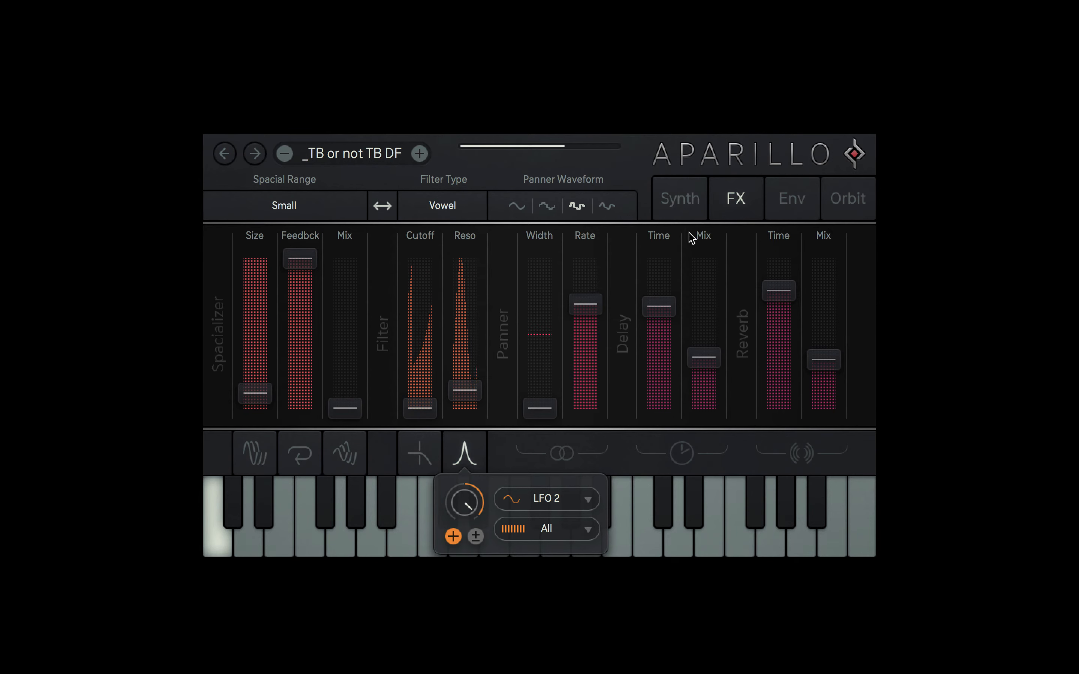
Lower the Synth Level to -27.41 dB and return to the FX section.
click(680, 199)
drag(853, 365, 854, 376)
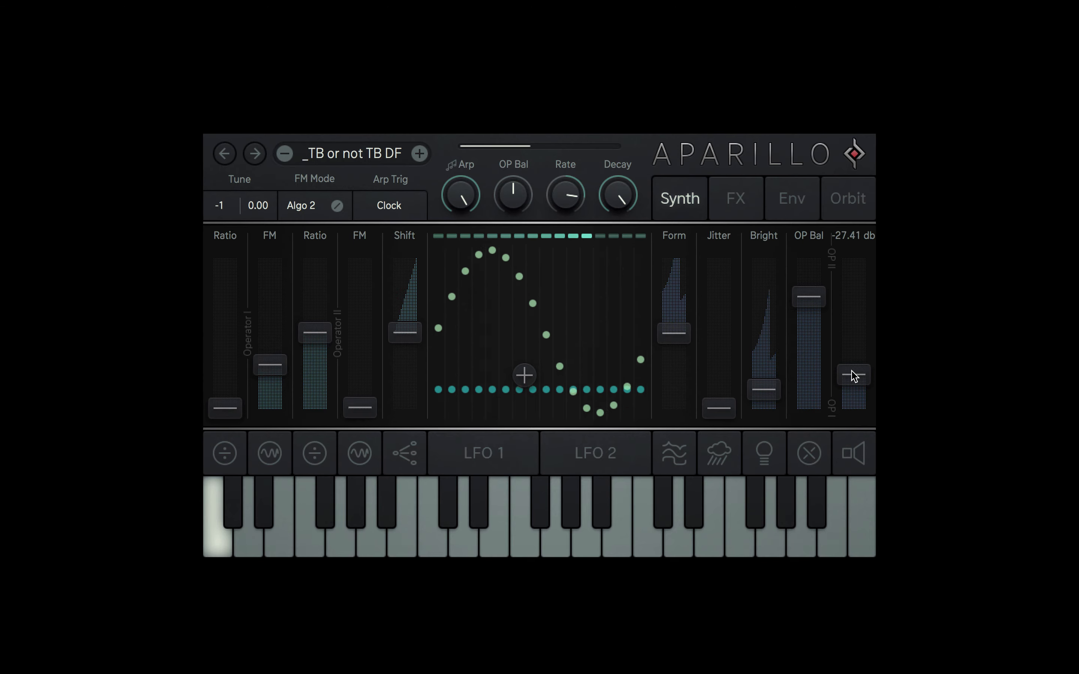
click(732, 183)
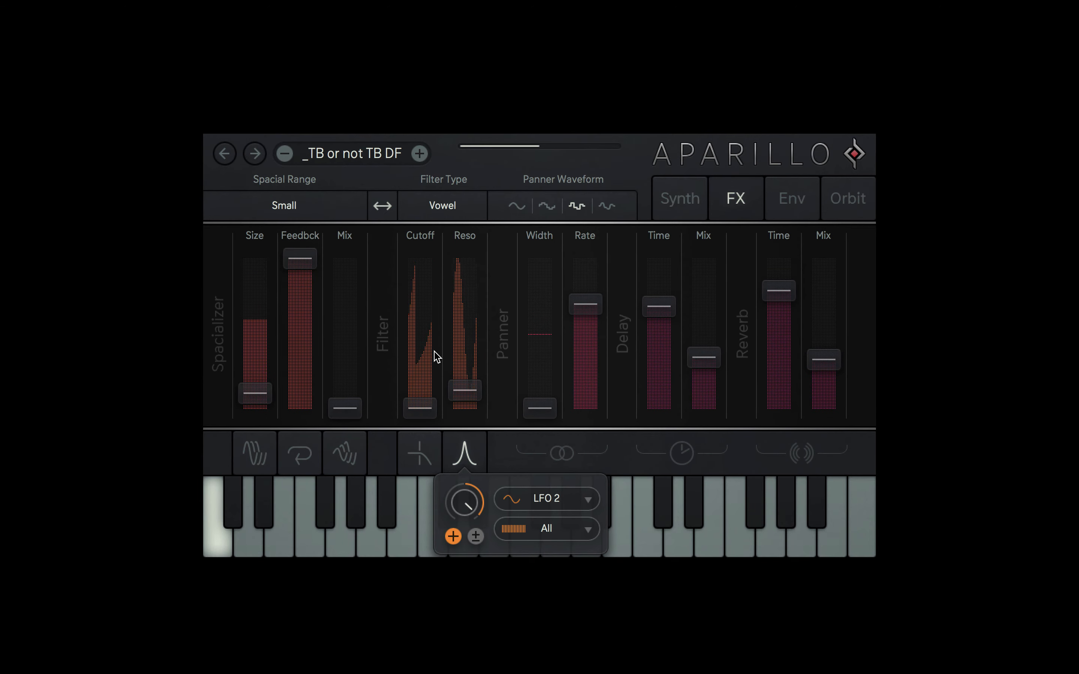
Reload the _TB or not TB DF preset by switching to the next preset and back.
click(419, 155)
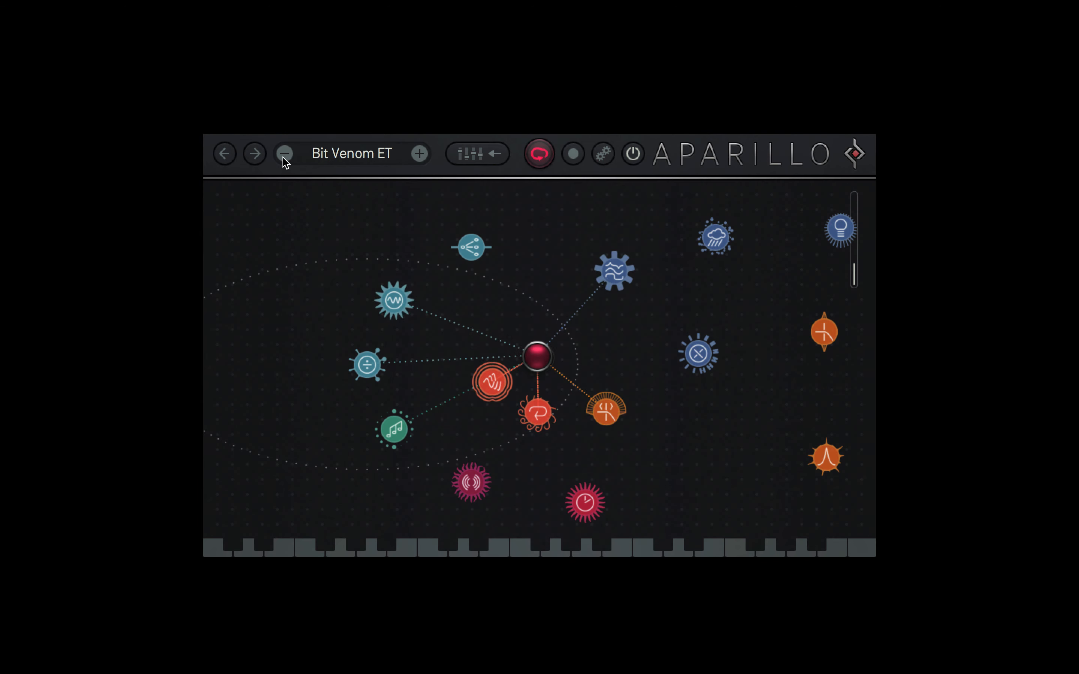
click(285, 154)
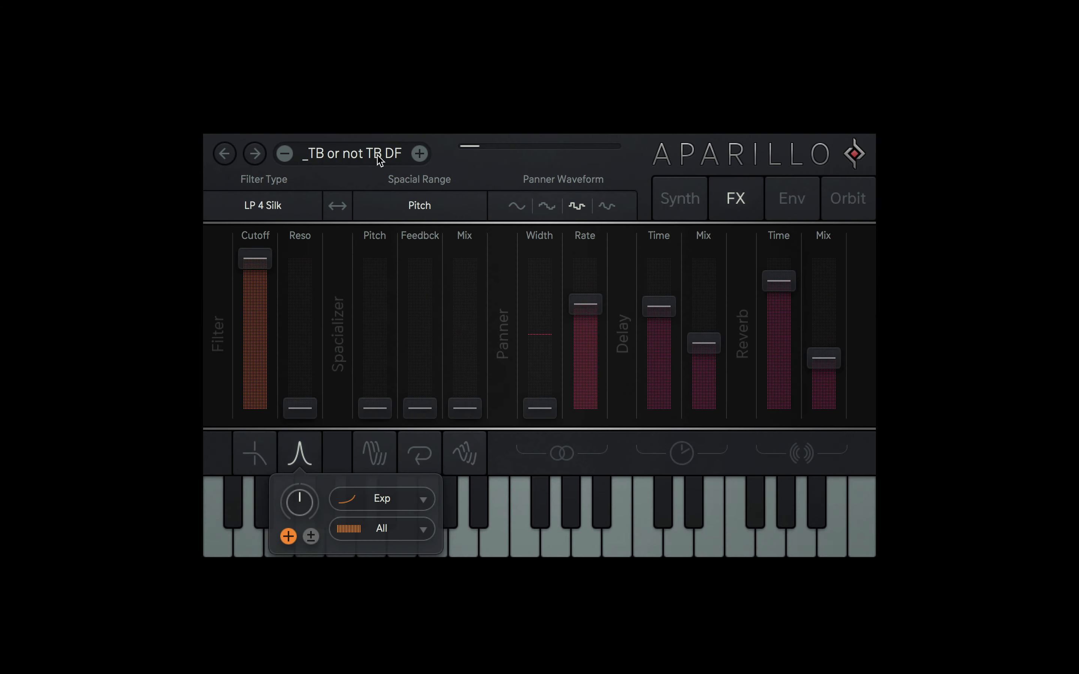
In the Synth section, raise the Decay to about 80% of its range and set the Shift pattern to Minor 5.
click(687, 210)
drag(620, 209, 620, 182)
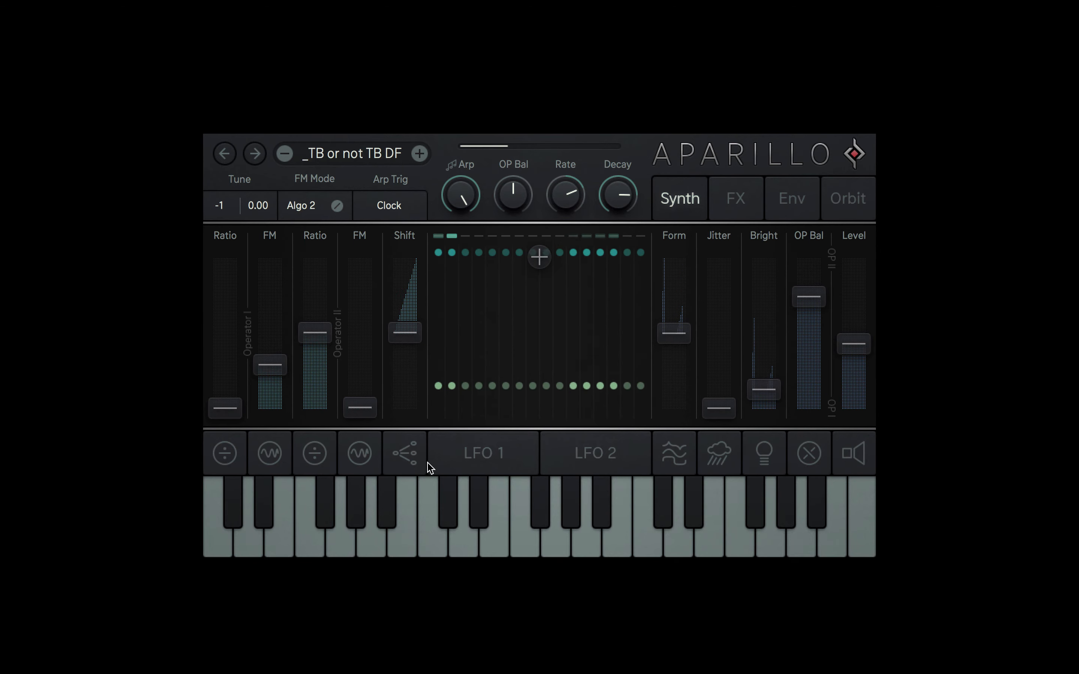
click(407, 454)
click(826, 502)
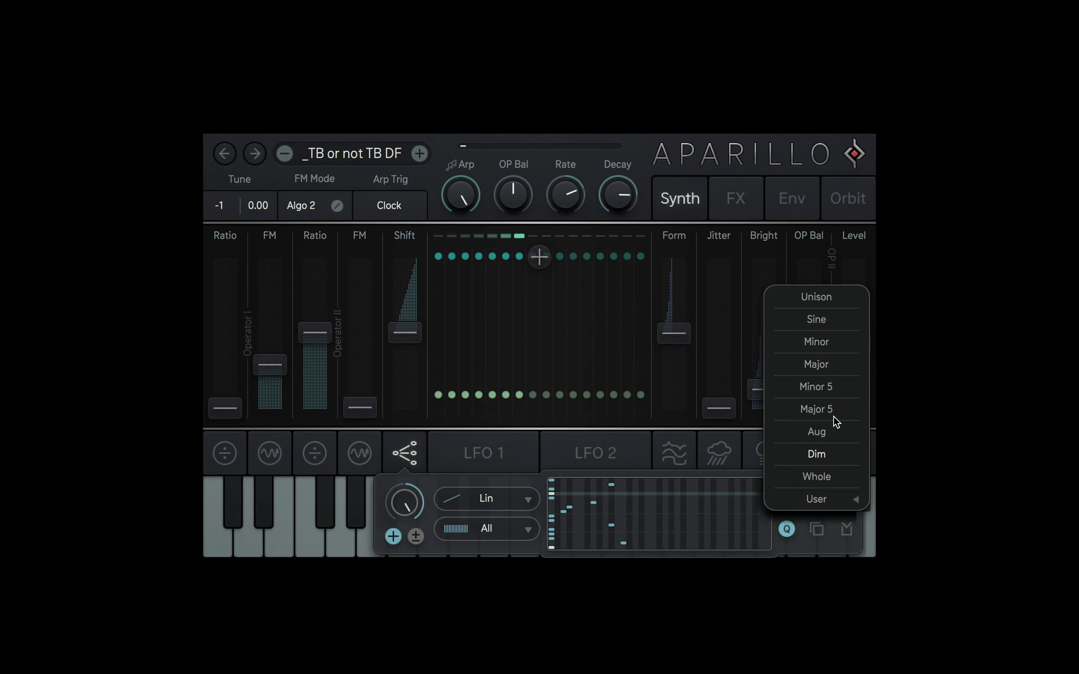
click(828, 388)
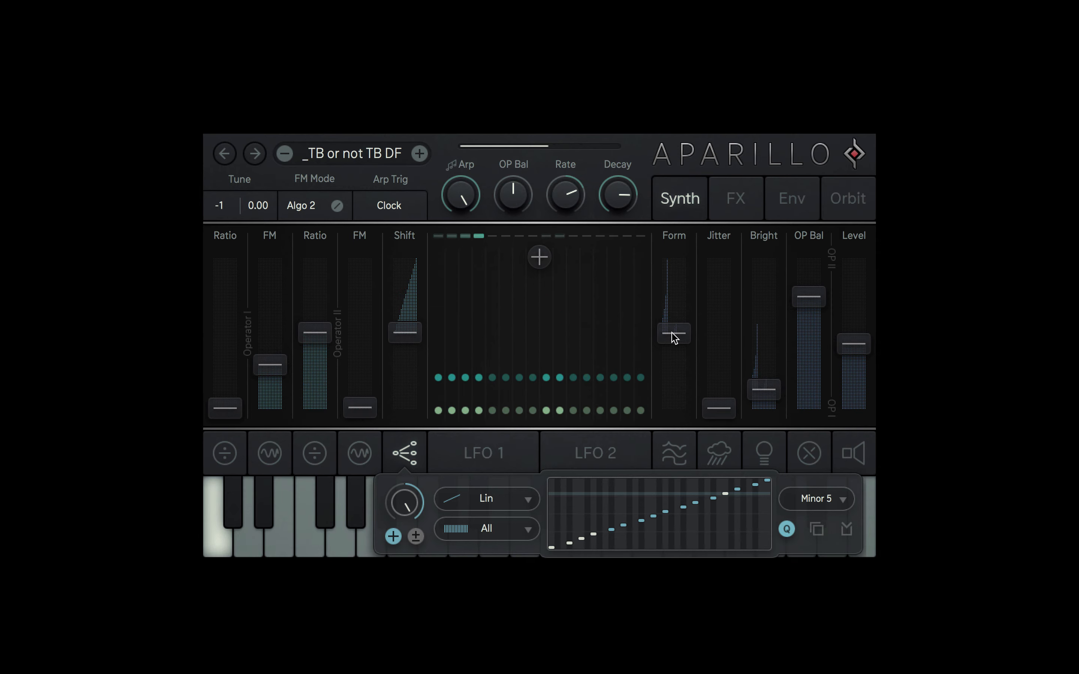
In the FX section, set both the reverb mix and the delay mix to zero.
click(730, 197)
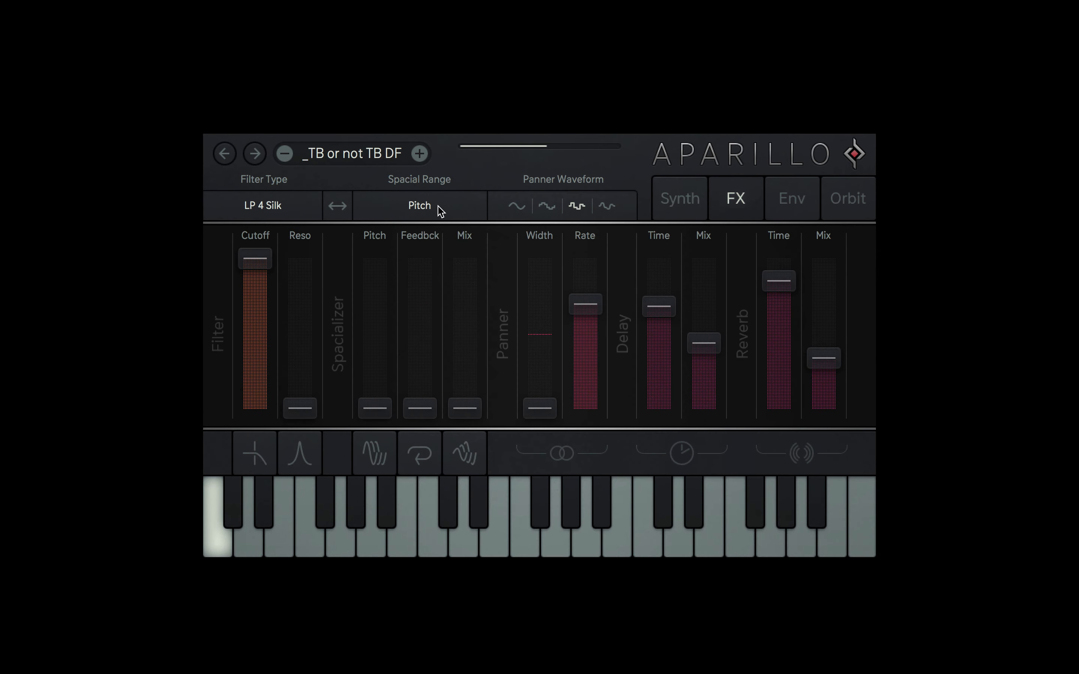
drag(825, 371, 825, 415)
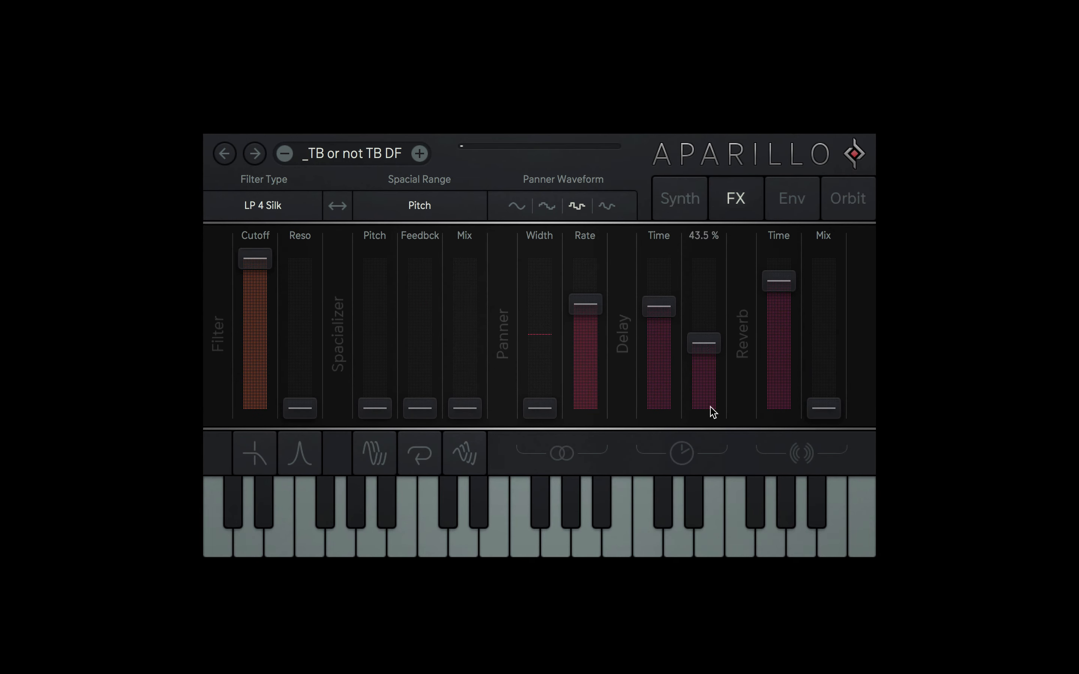
drag(713, 412, 714, 419)
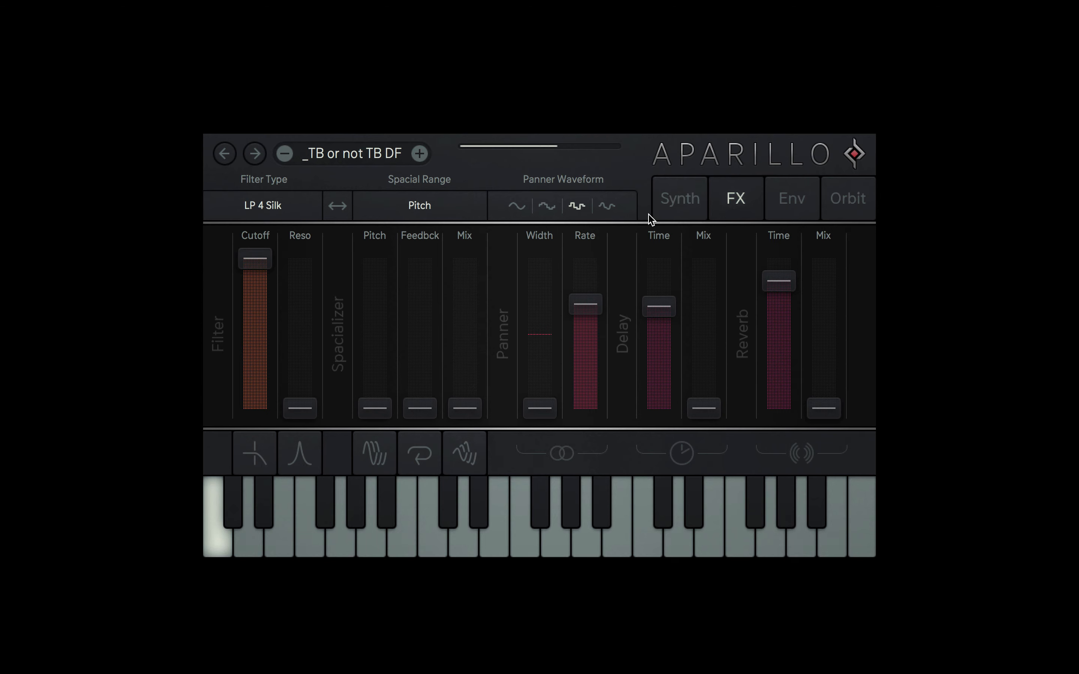
With the Spacial Range on Pitch, set the Spacializer mix to maximum, the feedback to about 75% and the pitch to 14.0.
click(415, 204)
click(425, 303)
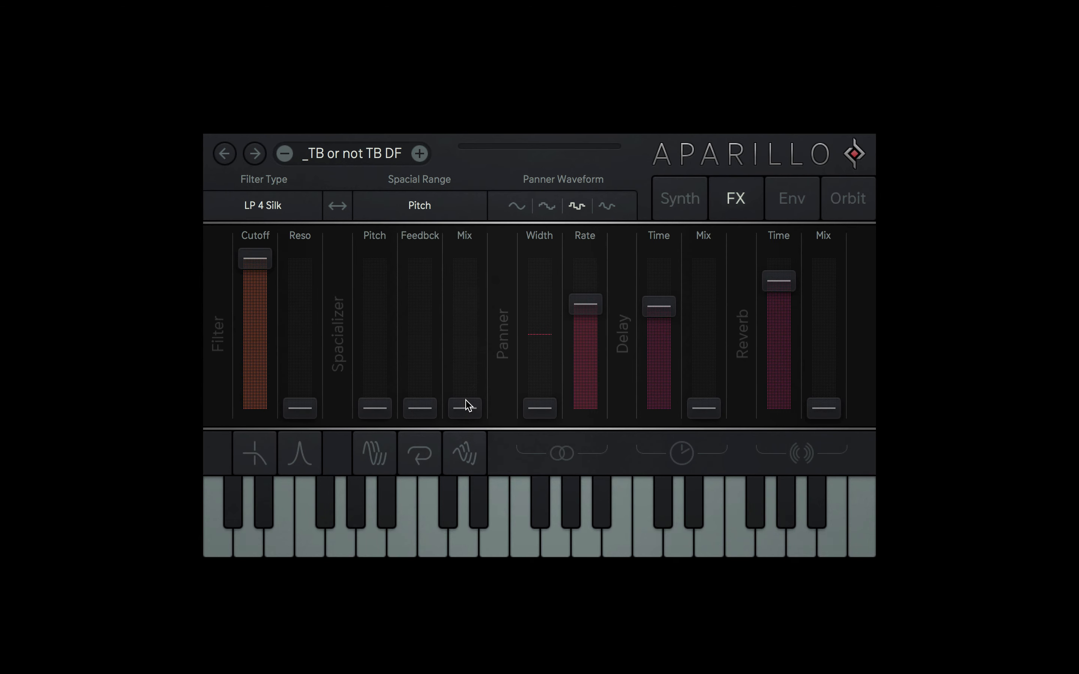
drag(466, 406, 466, 258)
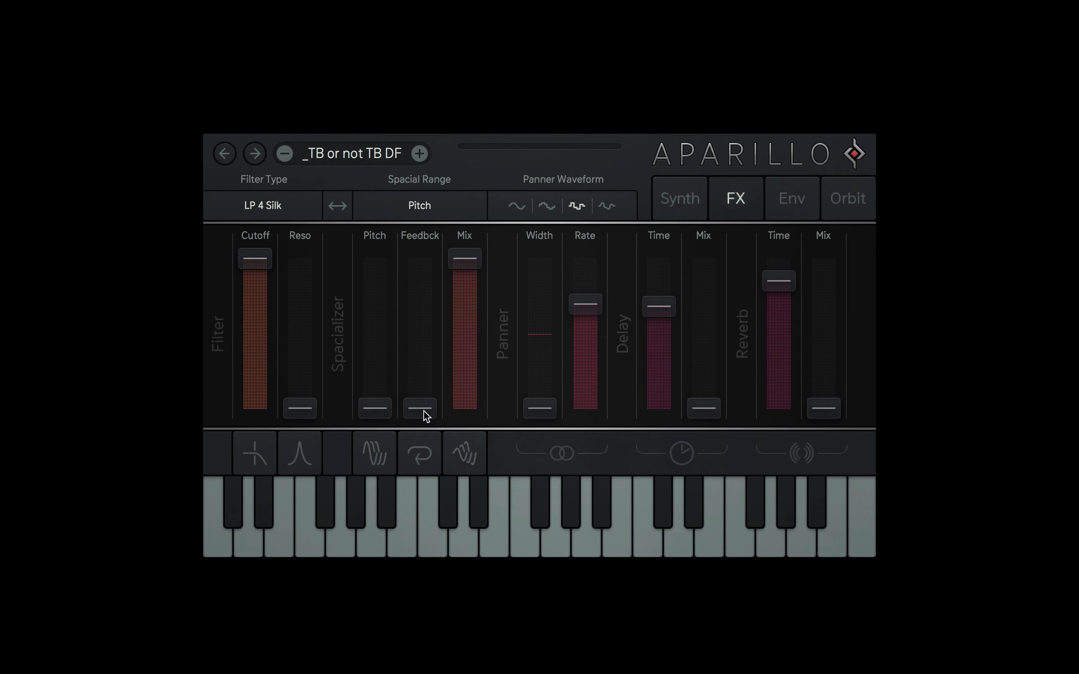
drag(426, 416, 425, 299)
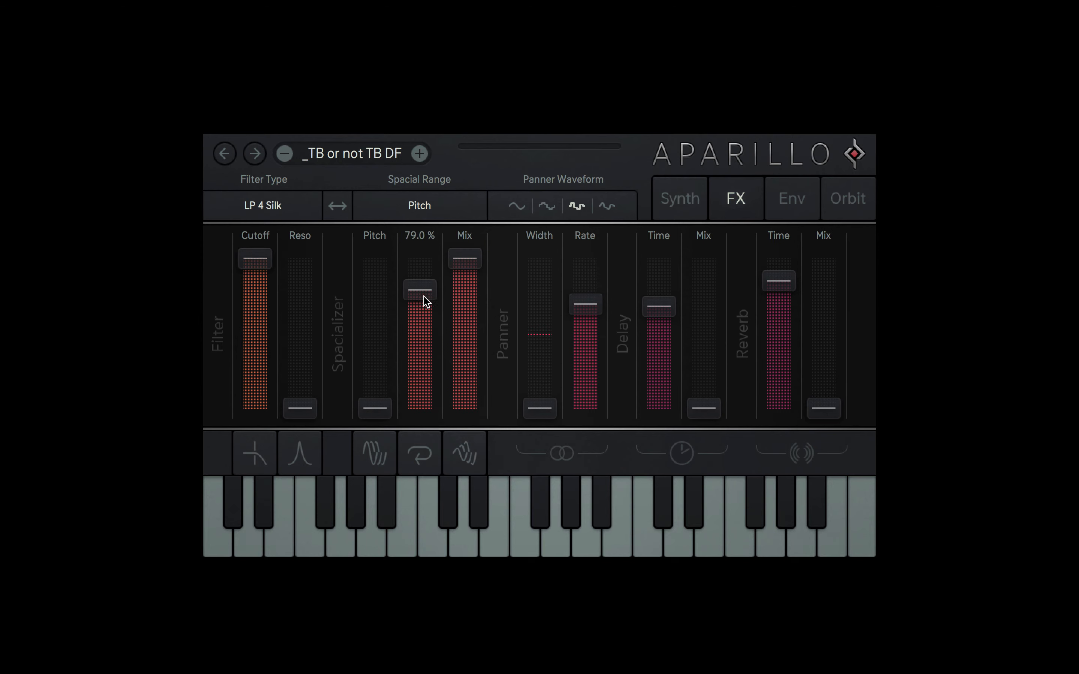
drag(388, 408, 378, 319)
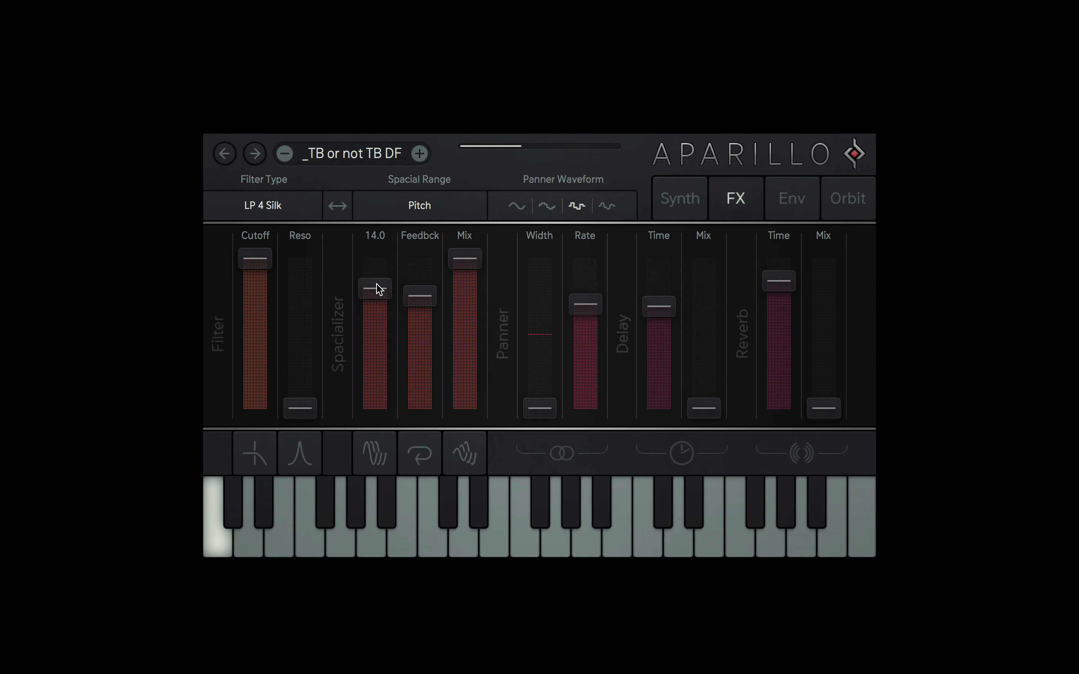
In the Synth section, raise Operator I's FM to about 80% and remove the modulation from Form and Bright.
drag(378, 263, 382, 318)
click(689, 192)
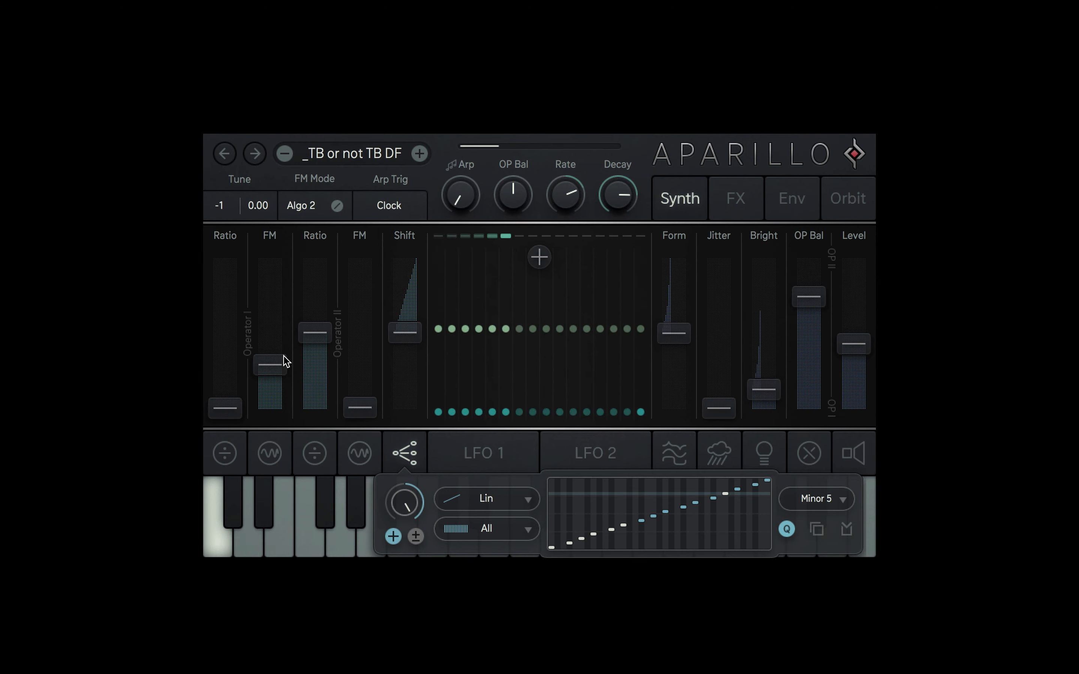
drag(284, 361, 286, 298)
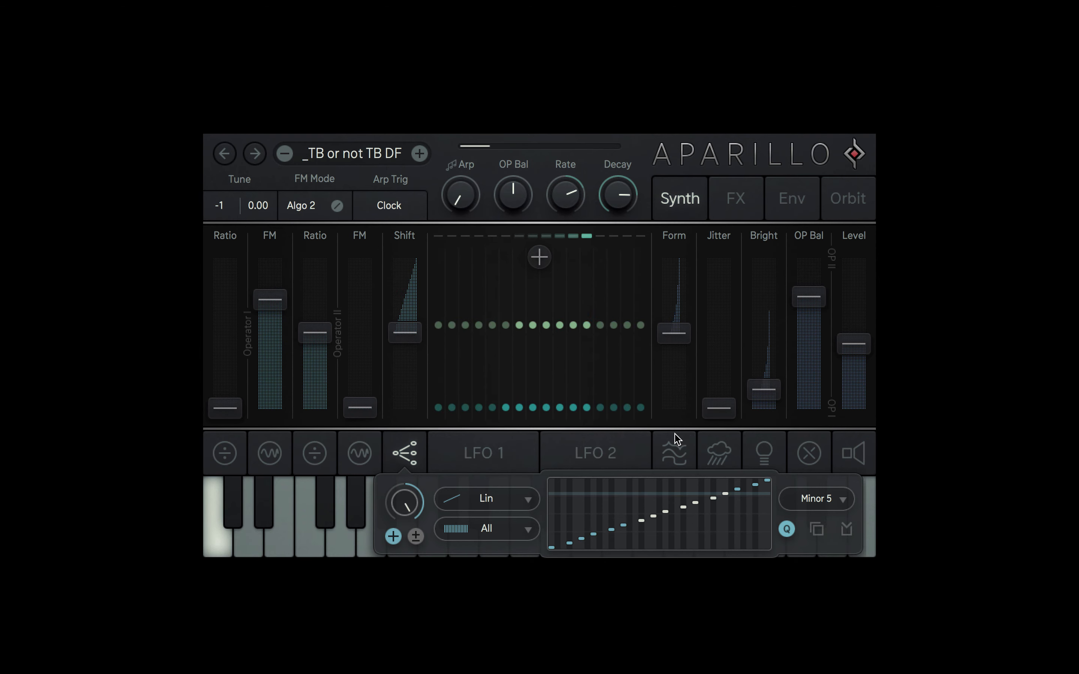
click(674, 453)
click(772, 455)
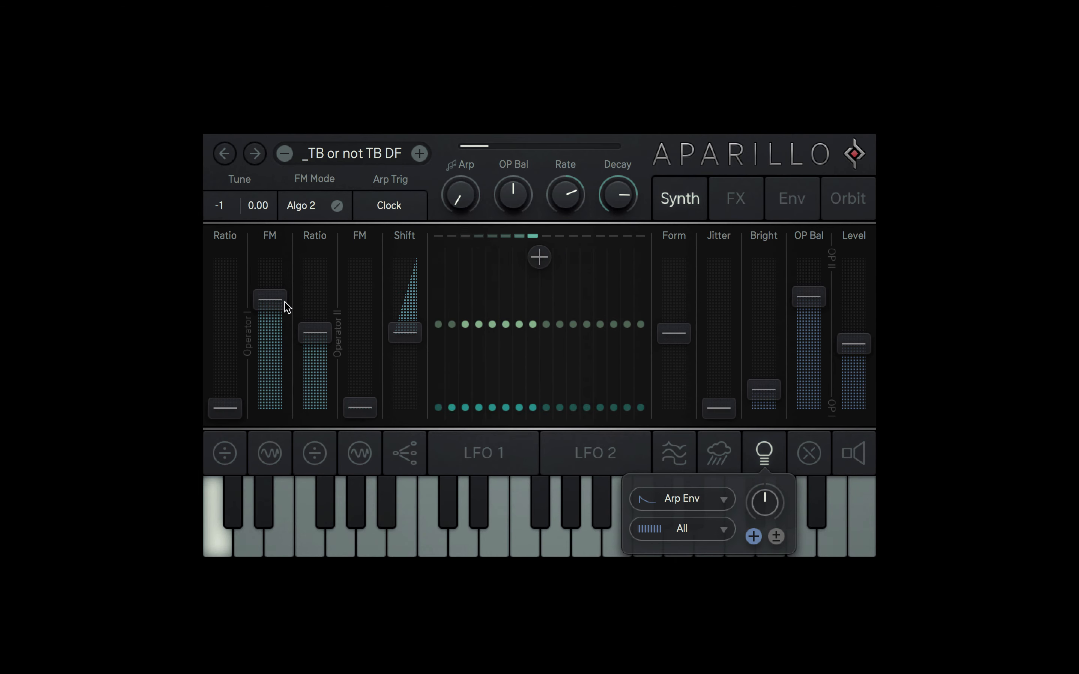
mouse_move(284, 304)
mouse_down()
mouse_move(279, 275)
mouse_move(282, 290)
mouse_up()
Lower the Level in the Synth section to about one third of its range.
click(754, 202)
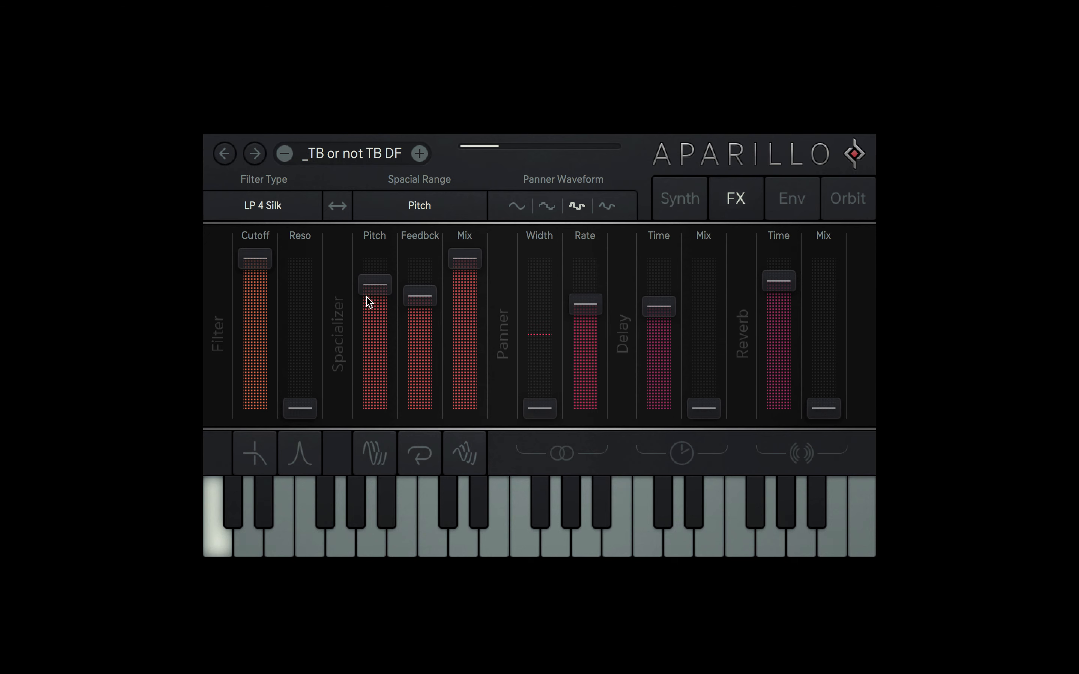
click(683, 202)
click(853, 356)
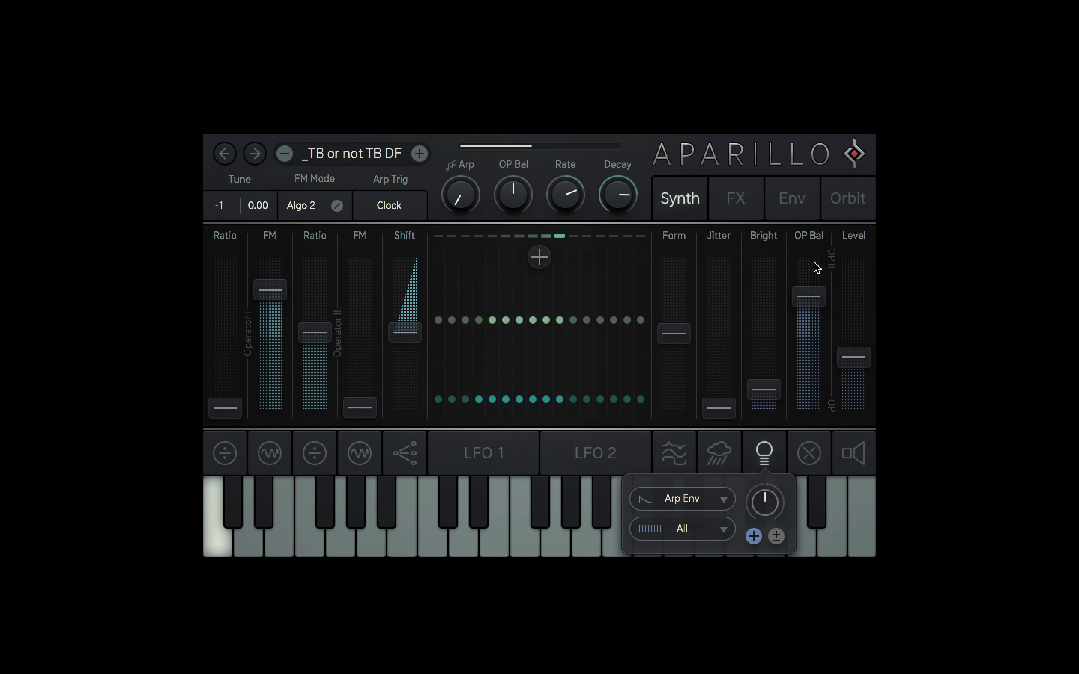
In the FX section, set the Spacializer feedback to 100.0% and its pitch to 6.00.
click(749, 198)
drag(368, 299, 377, 355)
drag(416, 316, 426, 265)
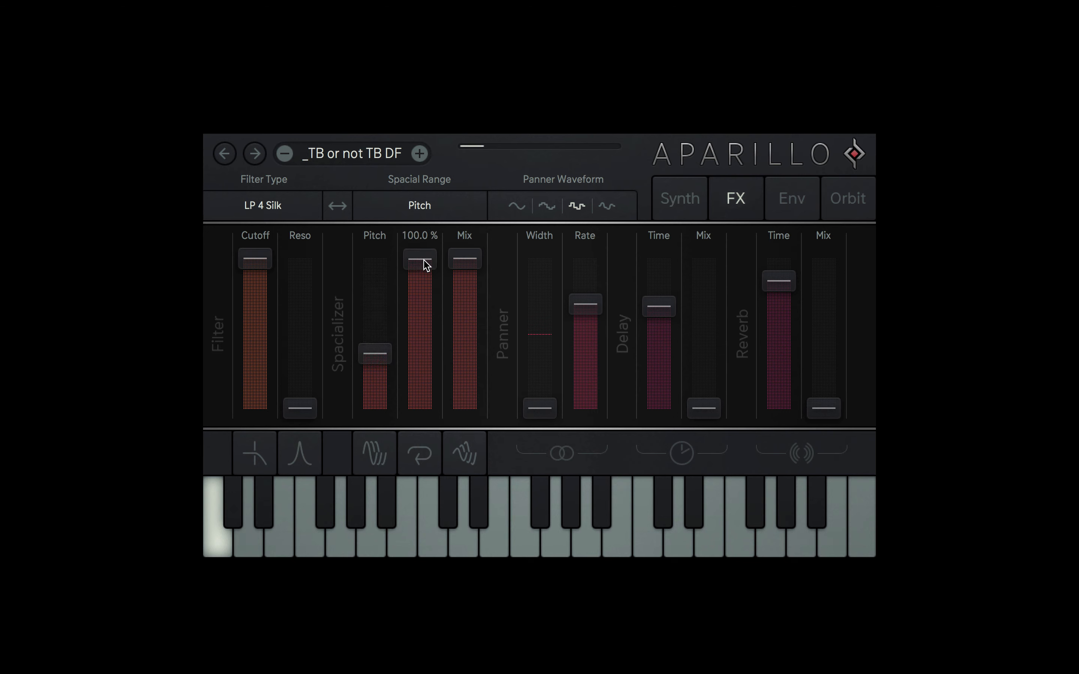
drag(378, 365, 382, 337)
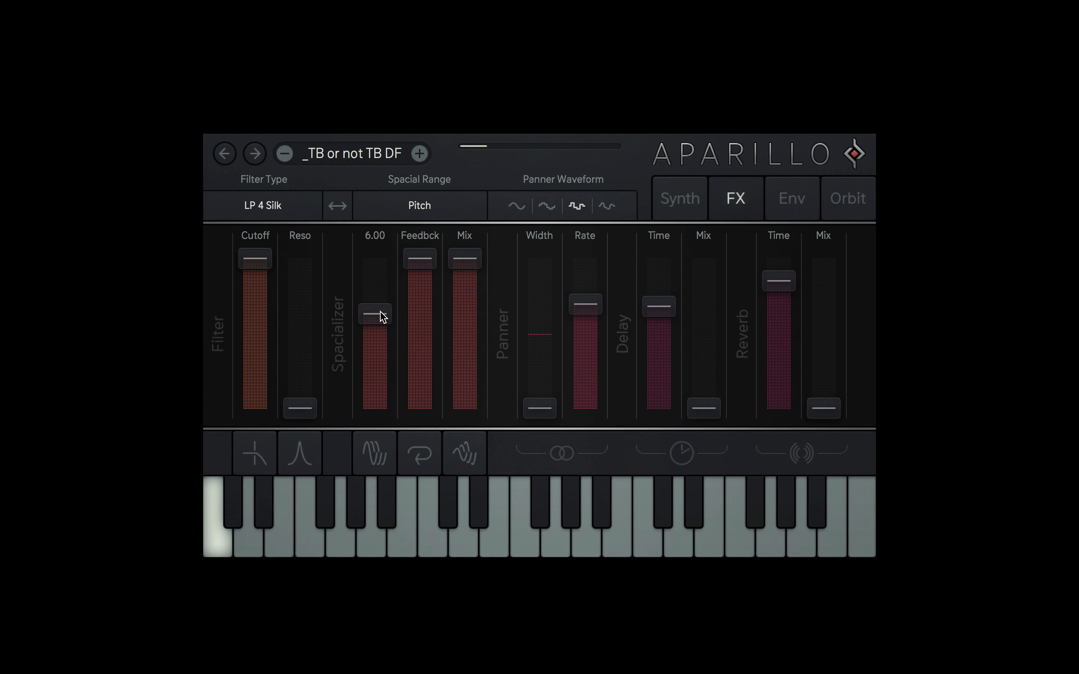
Assign LFO 2 as the modulation source of the Spacializer pitch and raise the modulation amount to maximum.
click(390, 444)
click(472, 493)
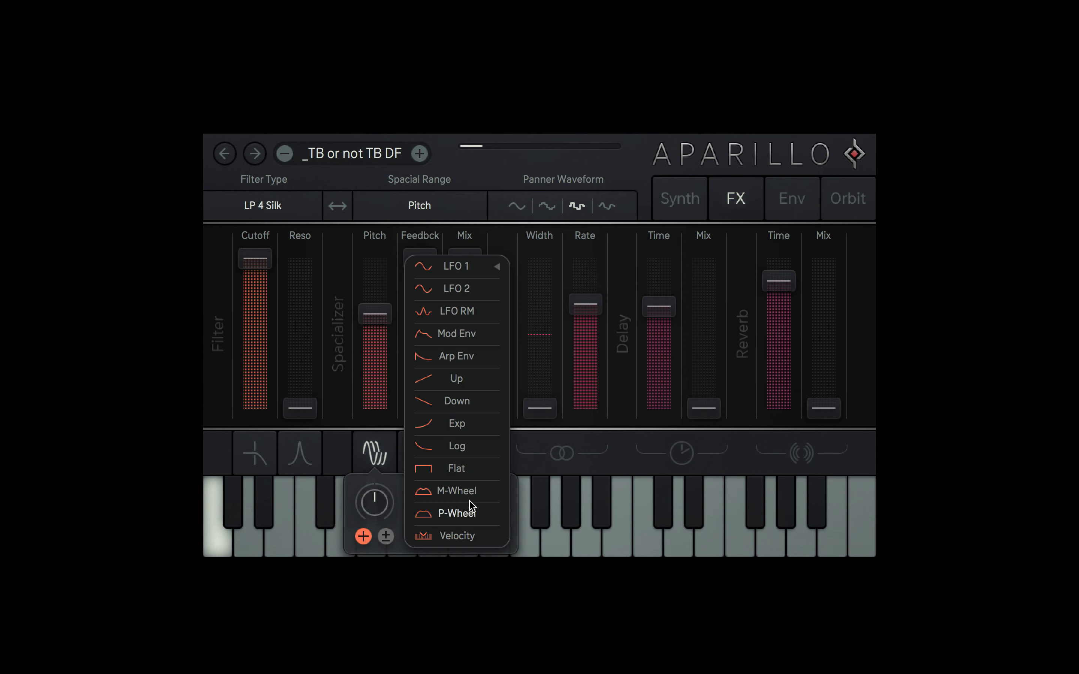
click(436, 285)
drag(367, 498, 379, 383)
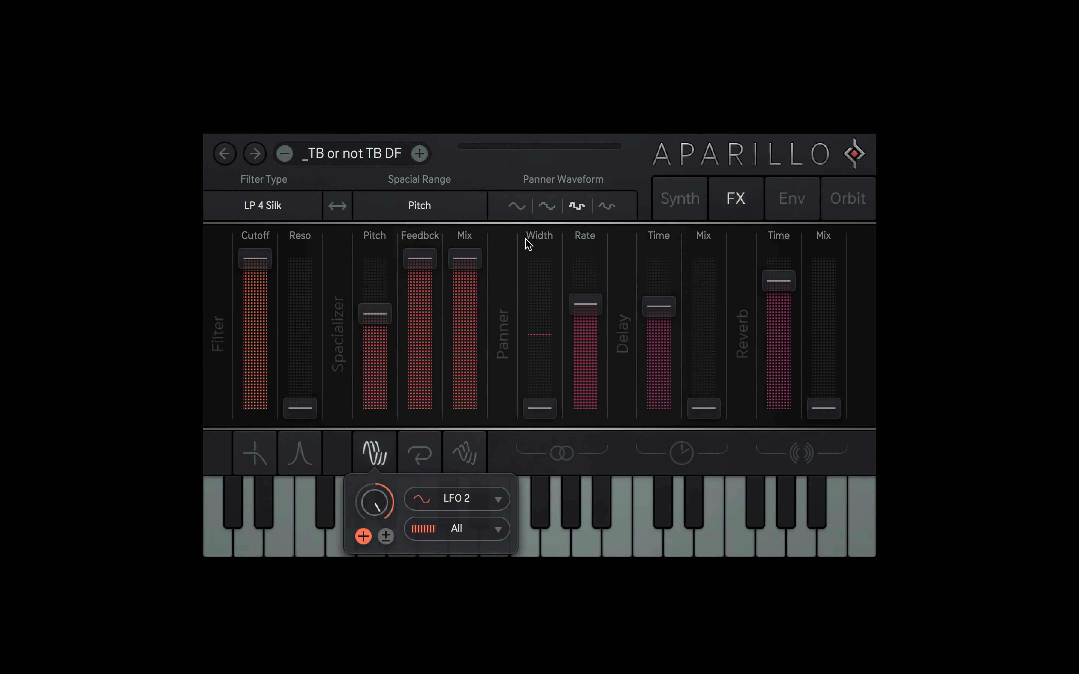
Set LFO 2's retrigger to Free, scatter the voices with rate jitter and set a slow rate of 1/0.12.
click(668, 207)
click(586, 448)
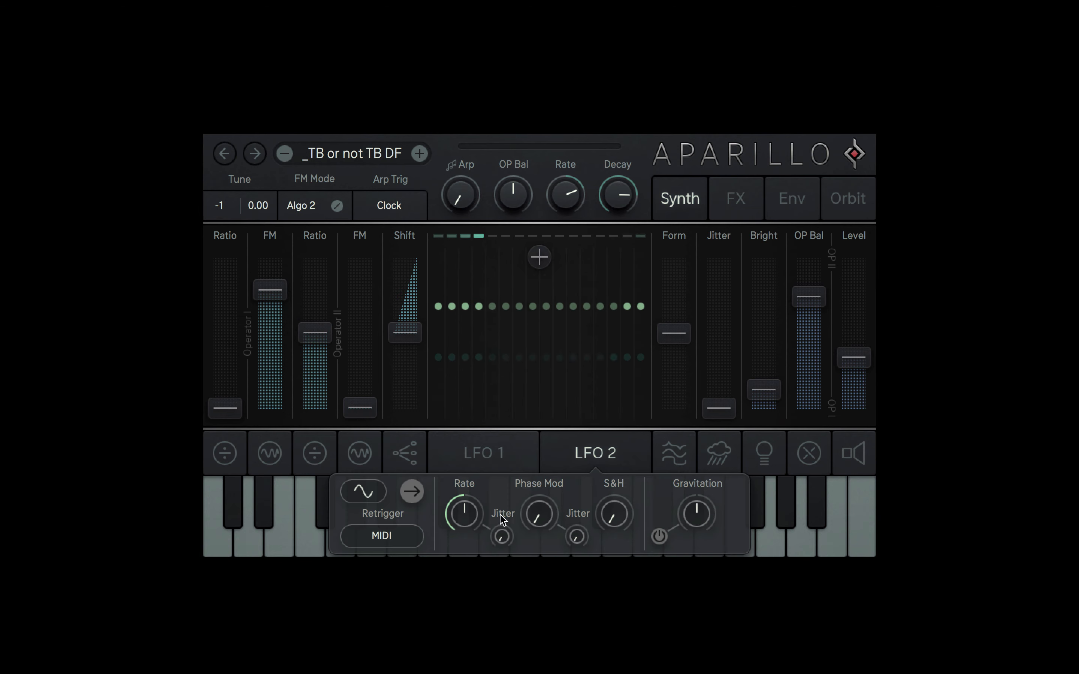
click(397, 540)
click(385, 539)
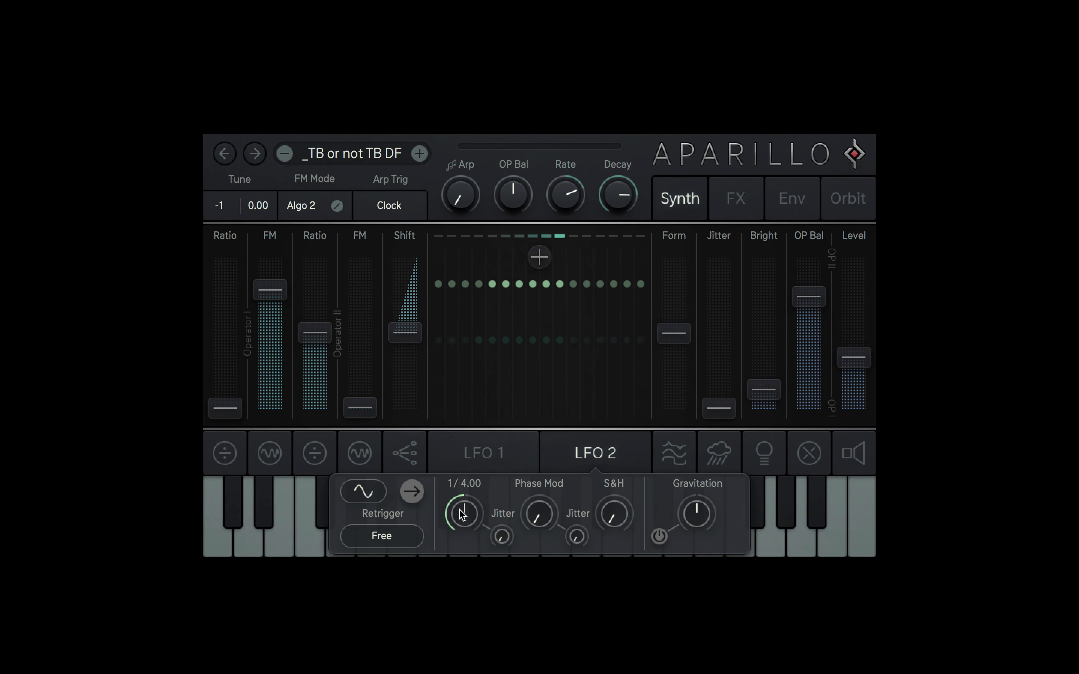
mouse_move(510, 541)
mouse_down()
mouse_move(499, 540)
mouse_move(496, 487)
mouse_move(500, 549)
mouse_up()
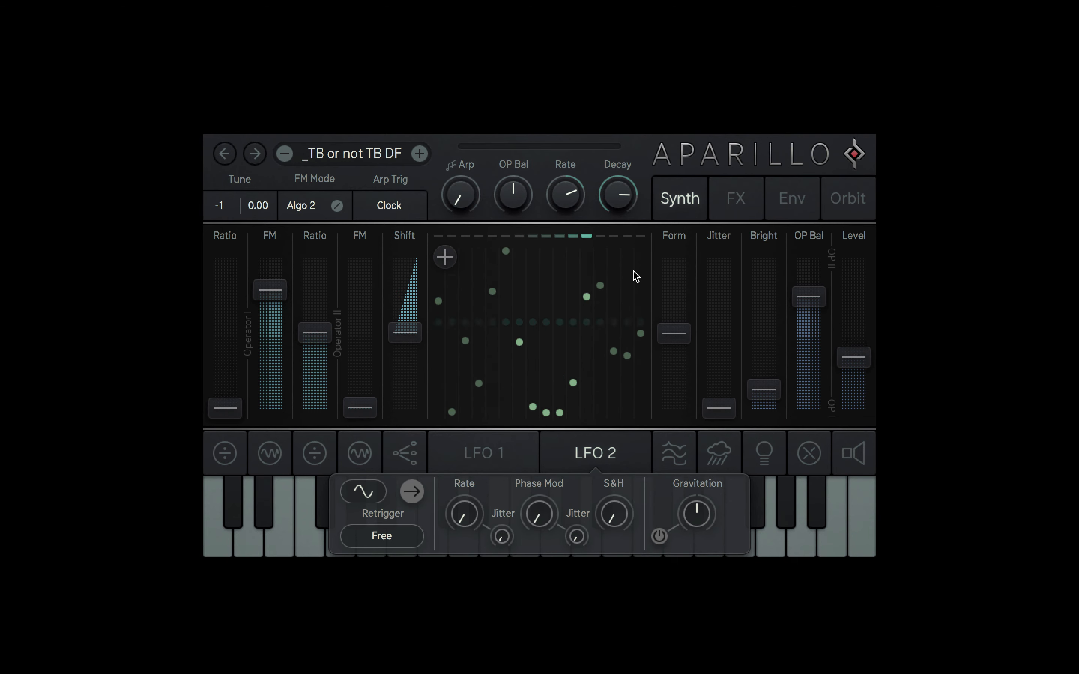
mouse_move(467, 520)
drag(467, 520, 466, 510)
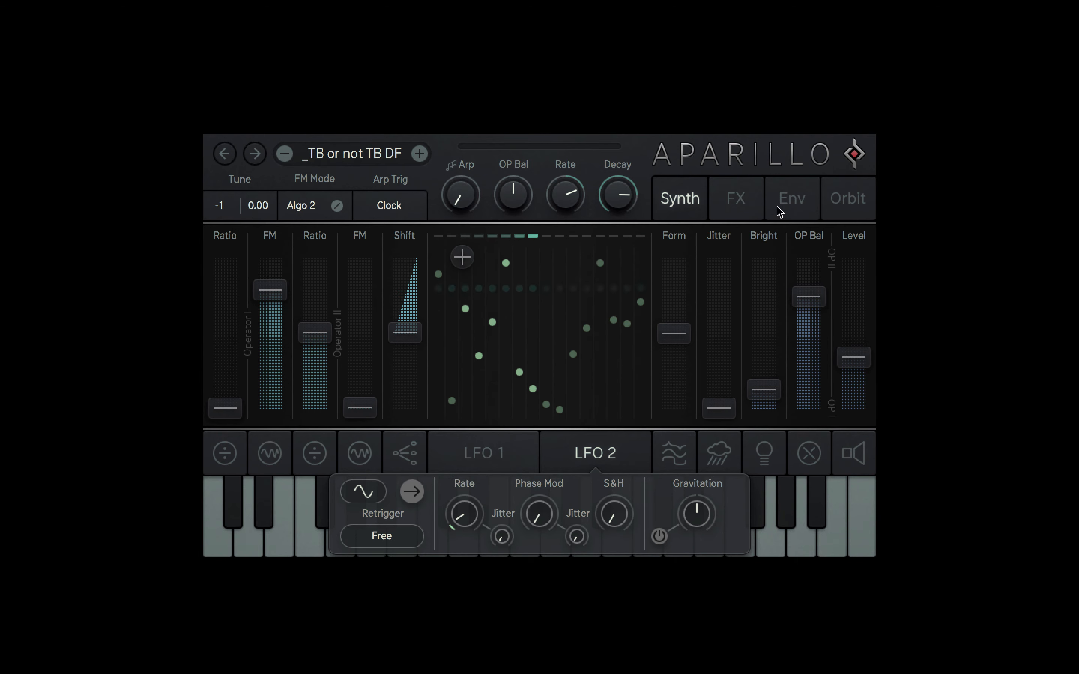
Lower the Spacializer pitch to its minimum and slightly raise LFO 2's rate.
click(736, 201)
drag(374, 323, 374, 462)
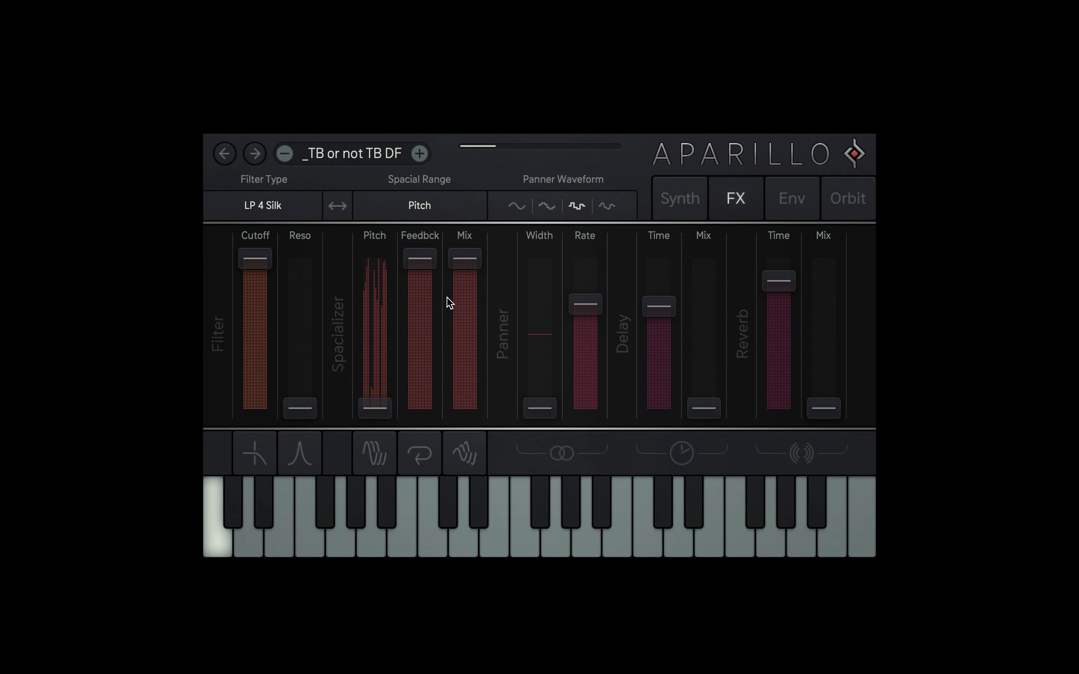
click(681, 201)
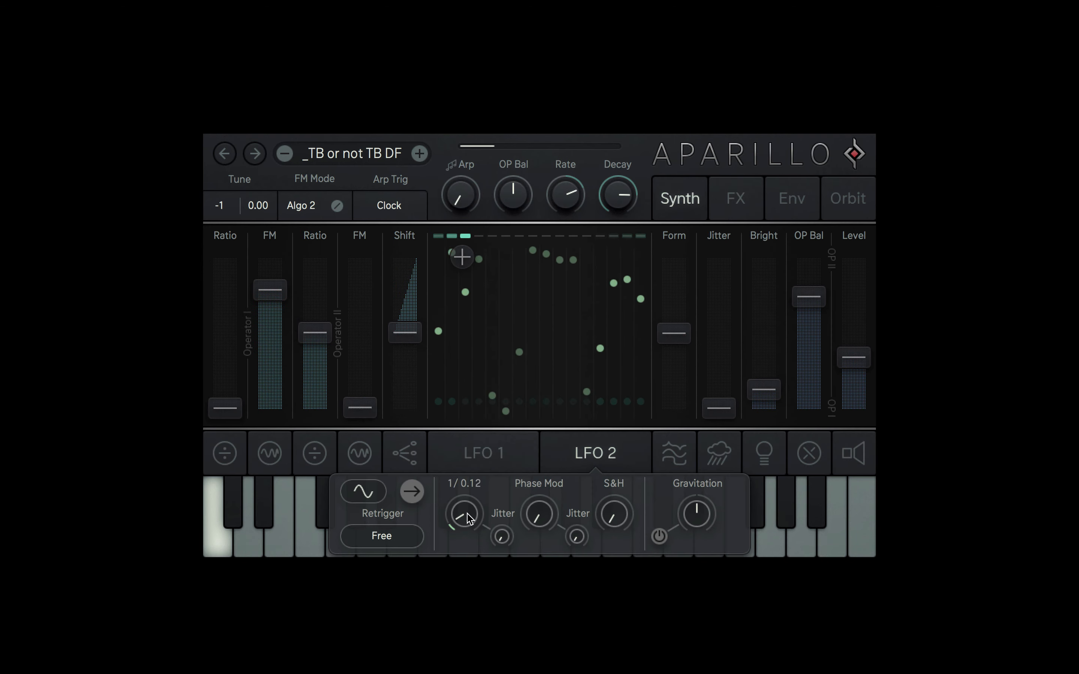
click(734, 202)
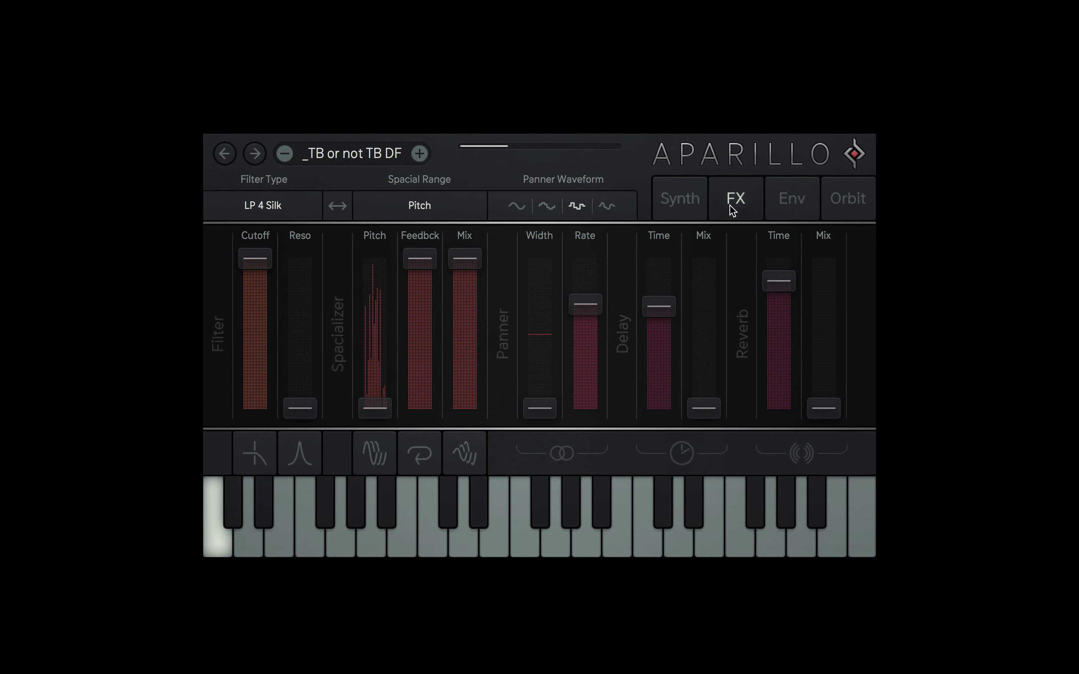
Set the reverb mix to about 50% and its time to about 75%, keeping Spacializer feedback at maximum and pitch at minimum.
drag(824, 410, 823, 318)
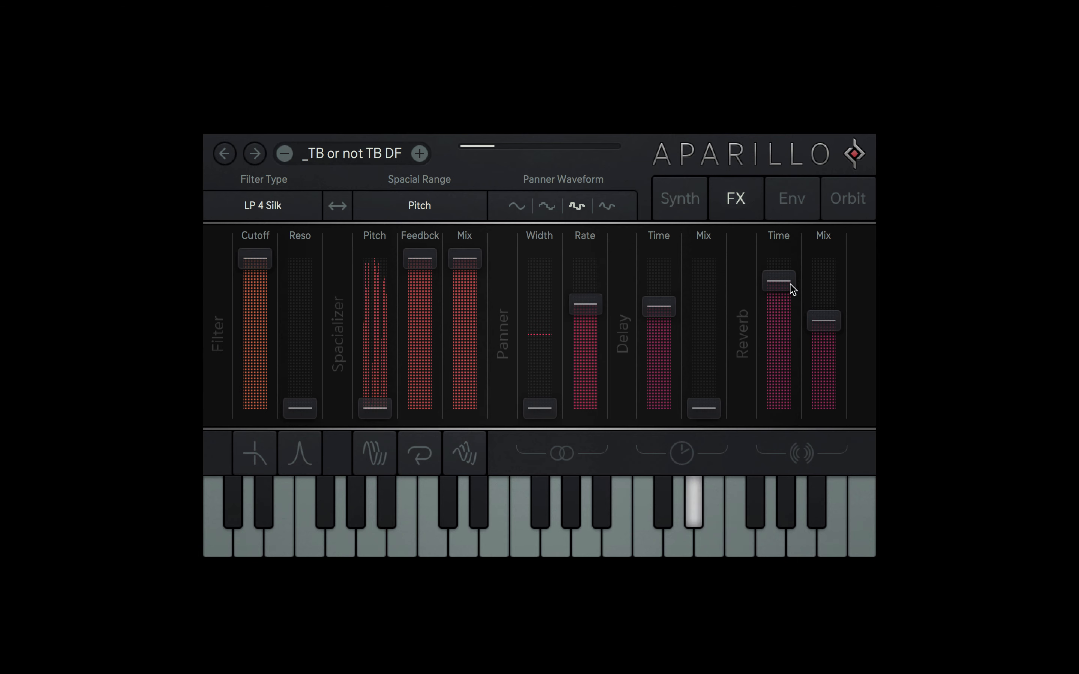
drag(792, 289, 825, 337)
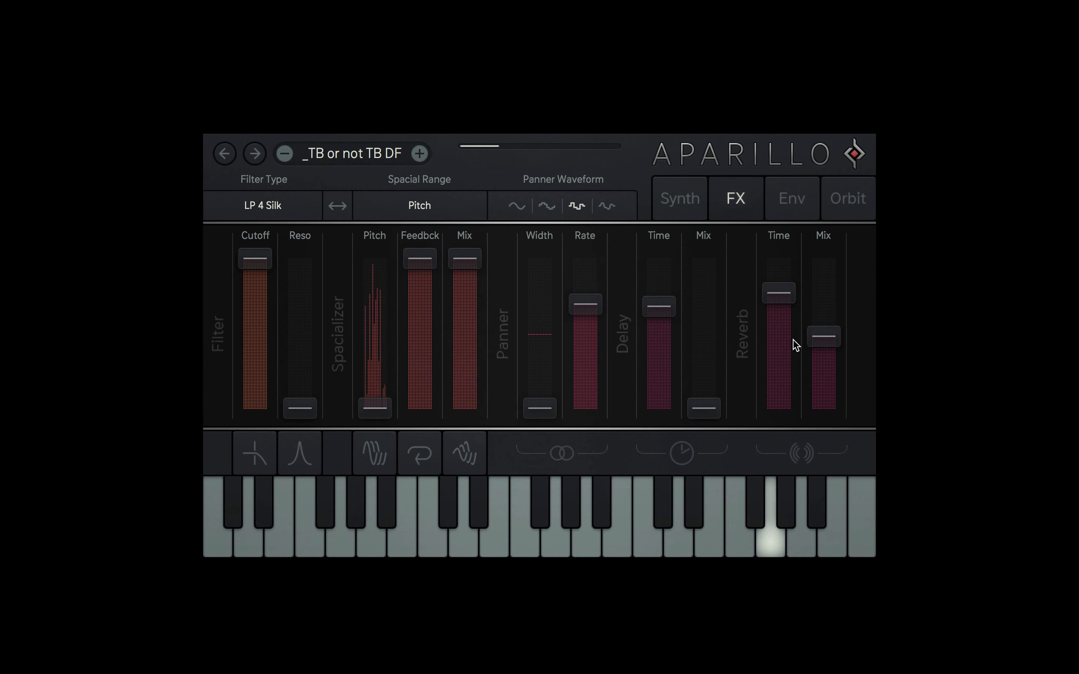
mouse_move(418, 258)
mouse_down()
mouse_move(425, 360)
mouse_move(428, 246)
mouse_up()
mouse_move(385, 415)
mouse_down()
mouse_move(382, 397)
mouse_move(382, 423)
mouse_up()
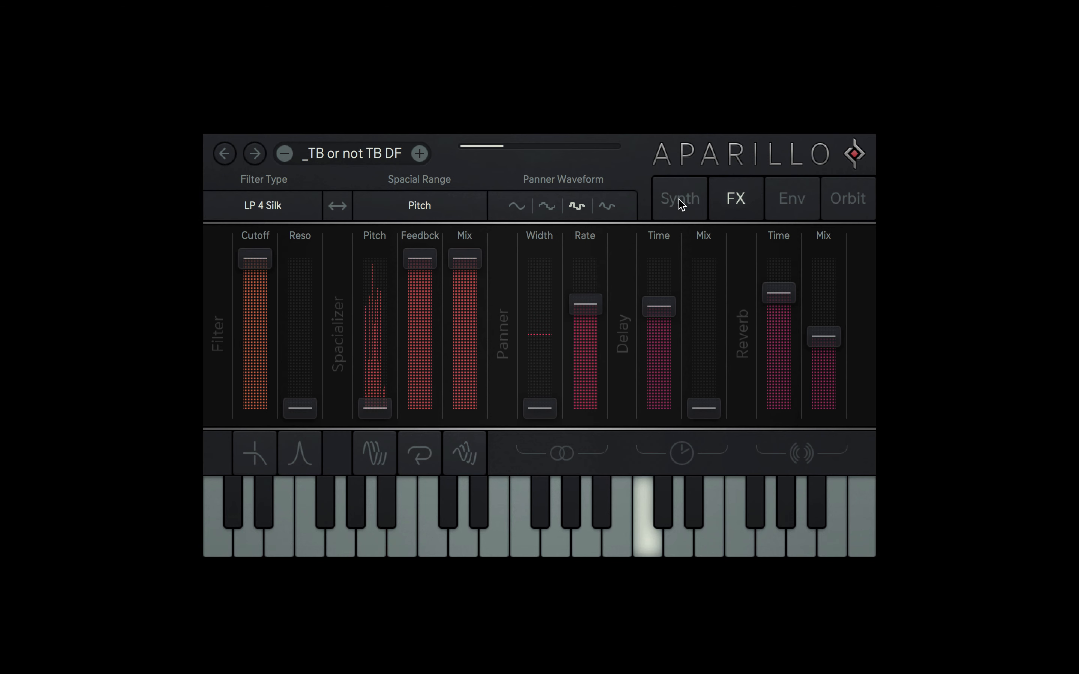
Set the Spacializer mix to zero and remove the Shift modulation in the Synth section.
drag(465, 263, 473, 415)
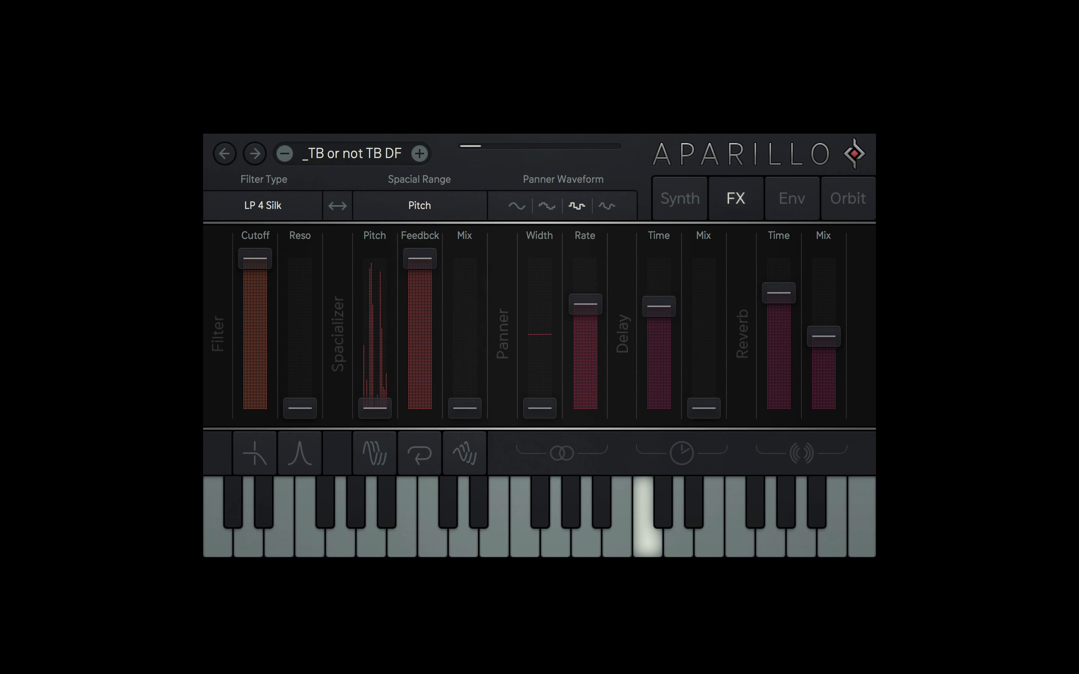
click(684, 199)
click(404, 453)
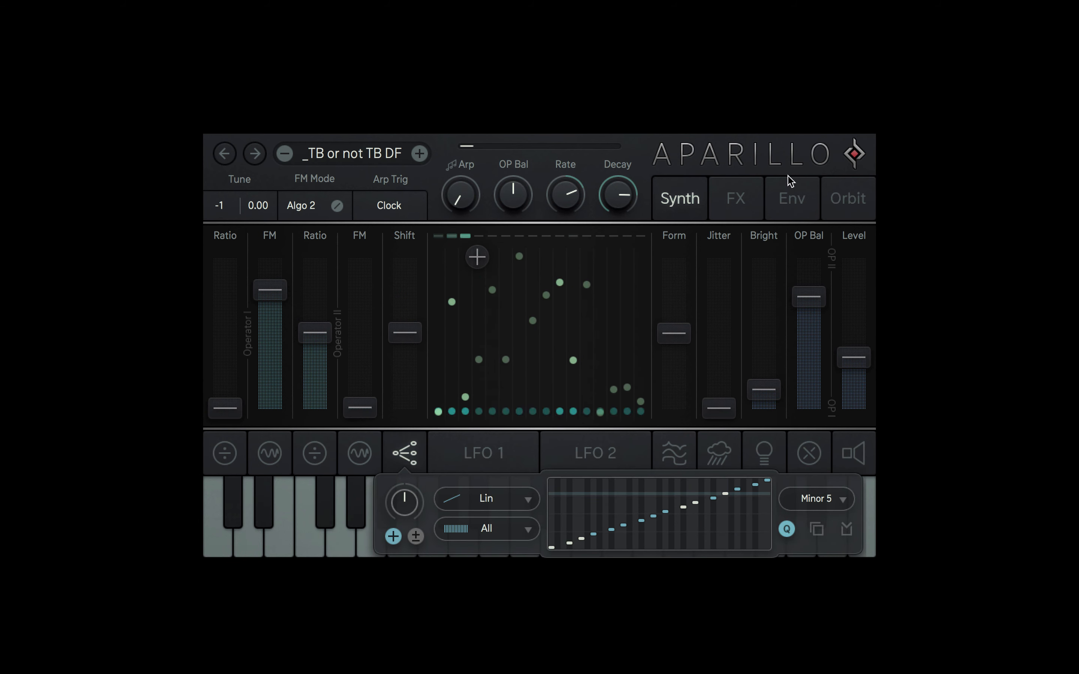
In the Env section, set the modulation decay to about 20% and the amplifier attack to zero with release at about 50%.
click(790, 196)
drag(678, 383, 675, 406)
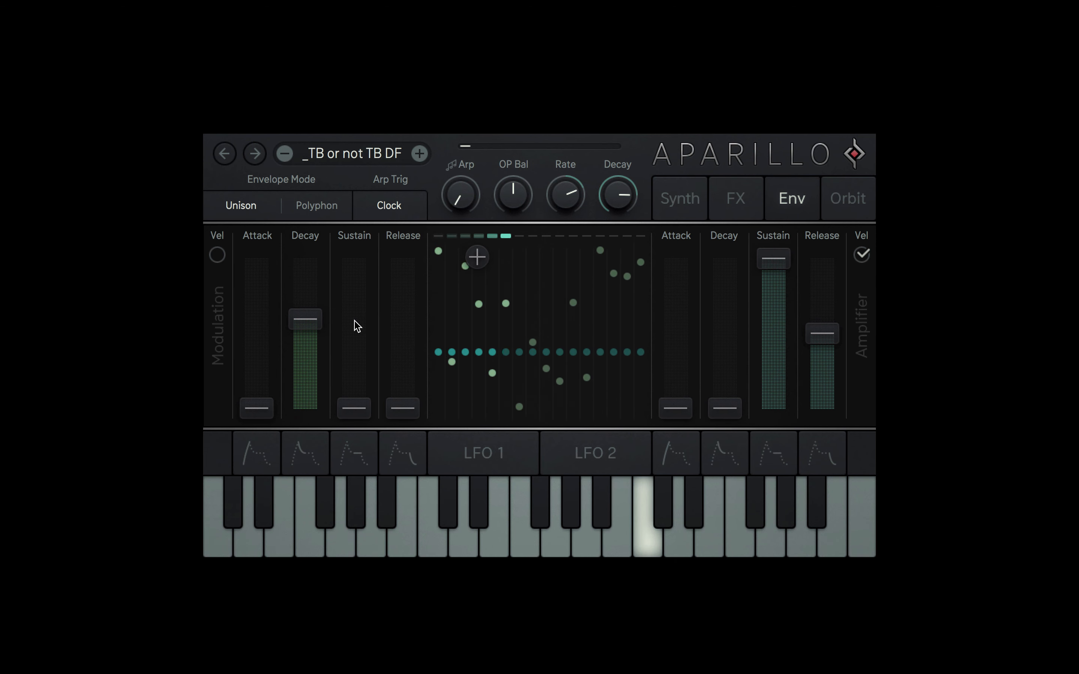
drag(682, 404, 679, 423)
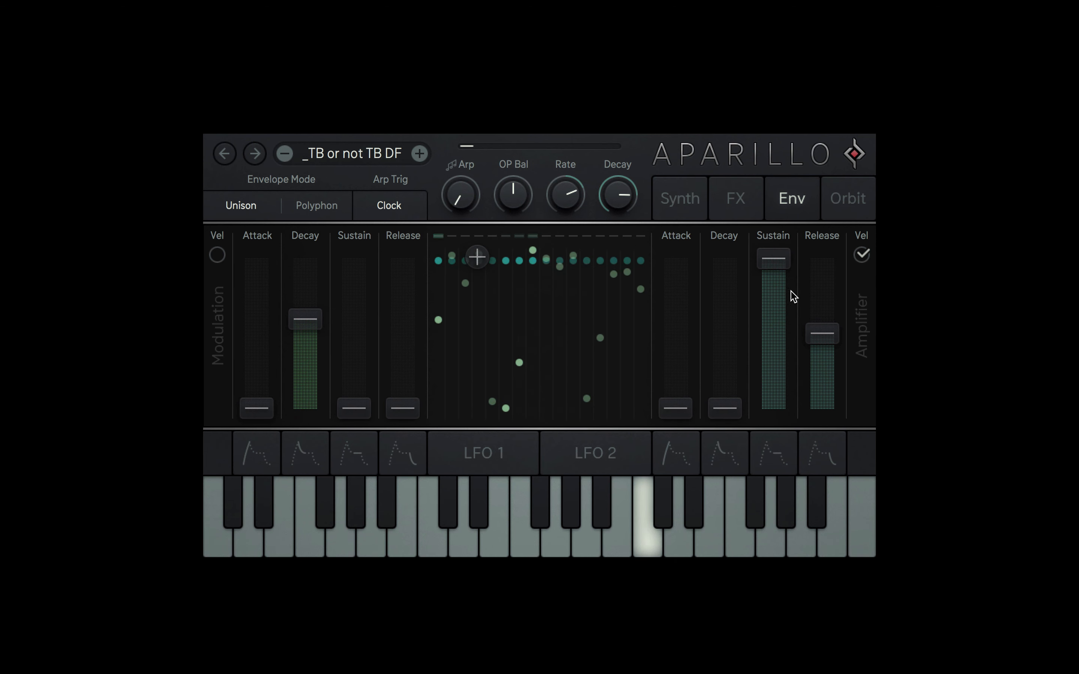
drag(821, 330, 819, 332)
drag(305, 319, 312, 378)
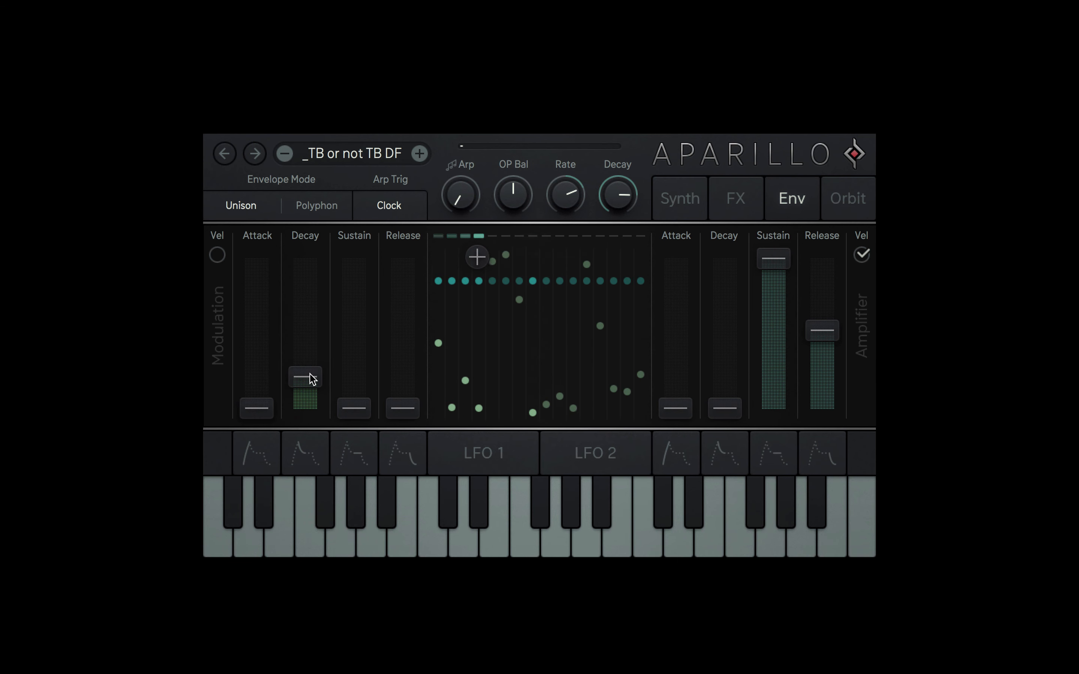
Set the reverb mix to zero and switch the Spacializer to the Sync range with maximum mix and about 80% feedback.
click(741, 211)
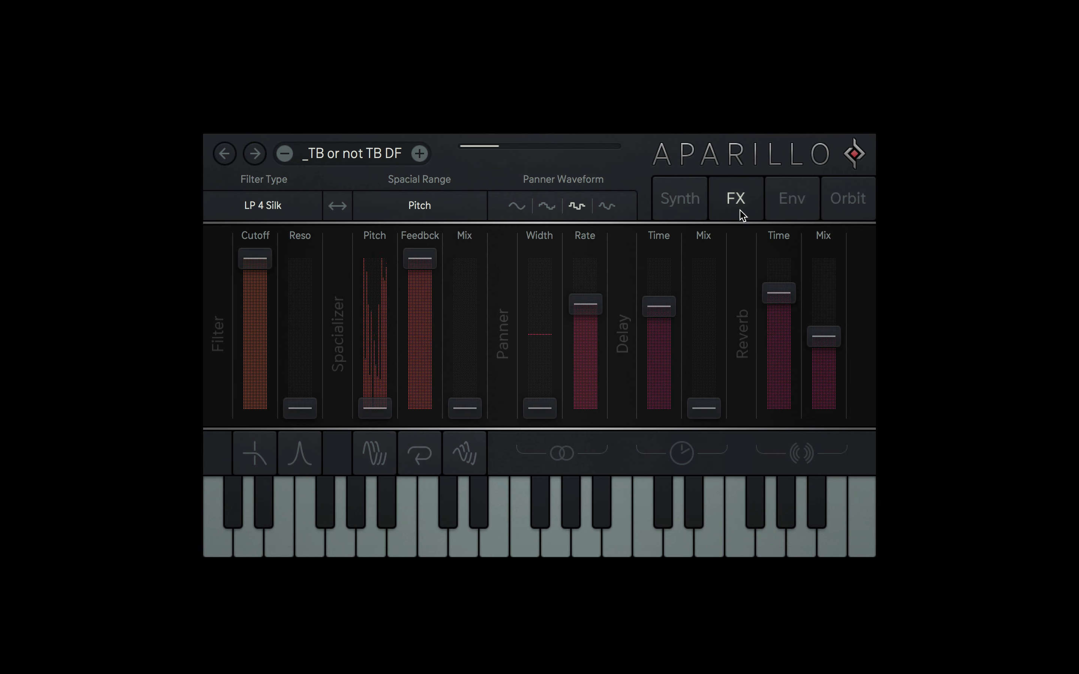
drag(822, 328, 839, 419)
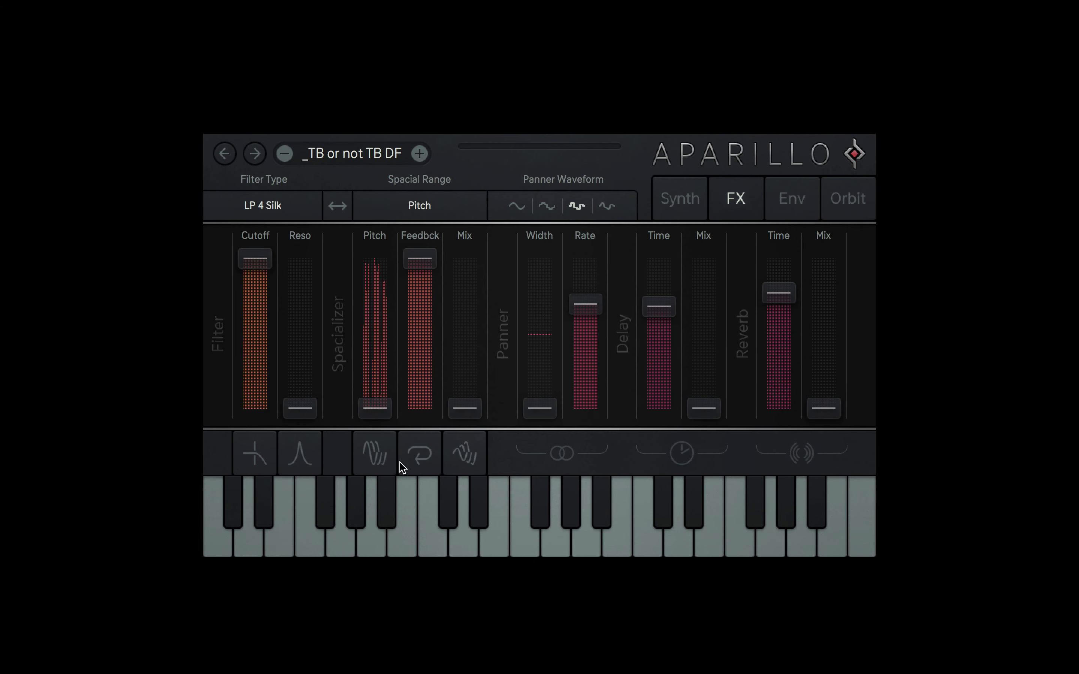
click(416, 205)
click(424, 329)
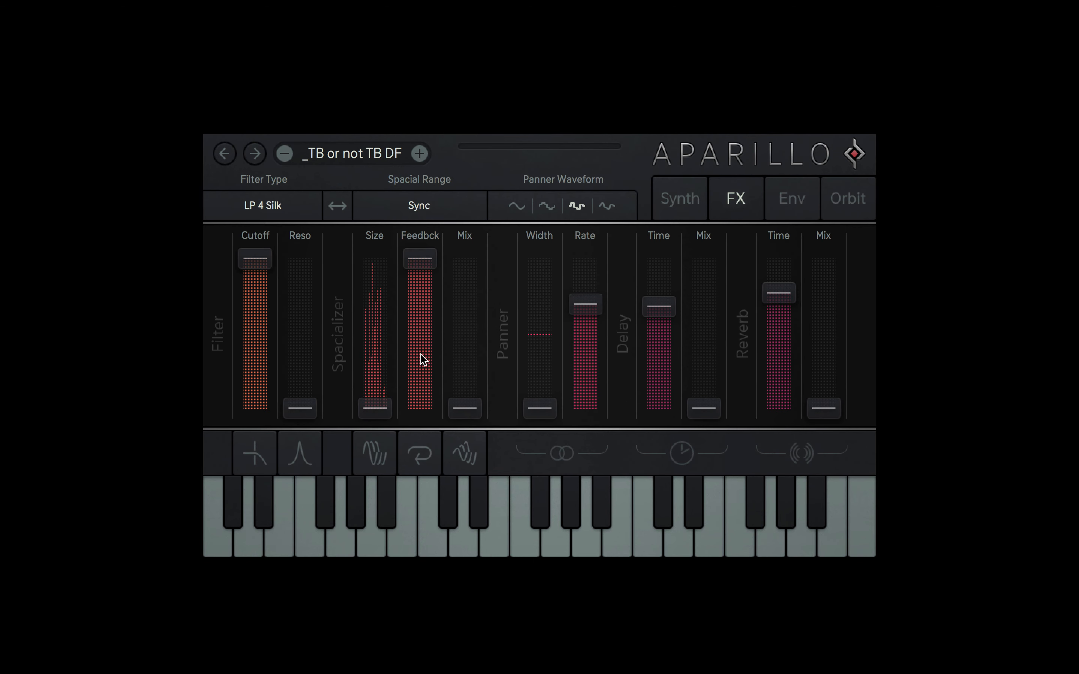
drag(463, 409, 463, 257)
drag(420, 260, 420, 285)
Reset the LFO 2 modulation amount on the Spacializer size to zero and set the size to about half its range.
click(381, 460)
double_click(391, 500)
drag(376, 405, 385, 293)
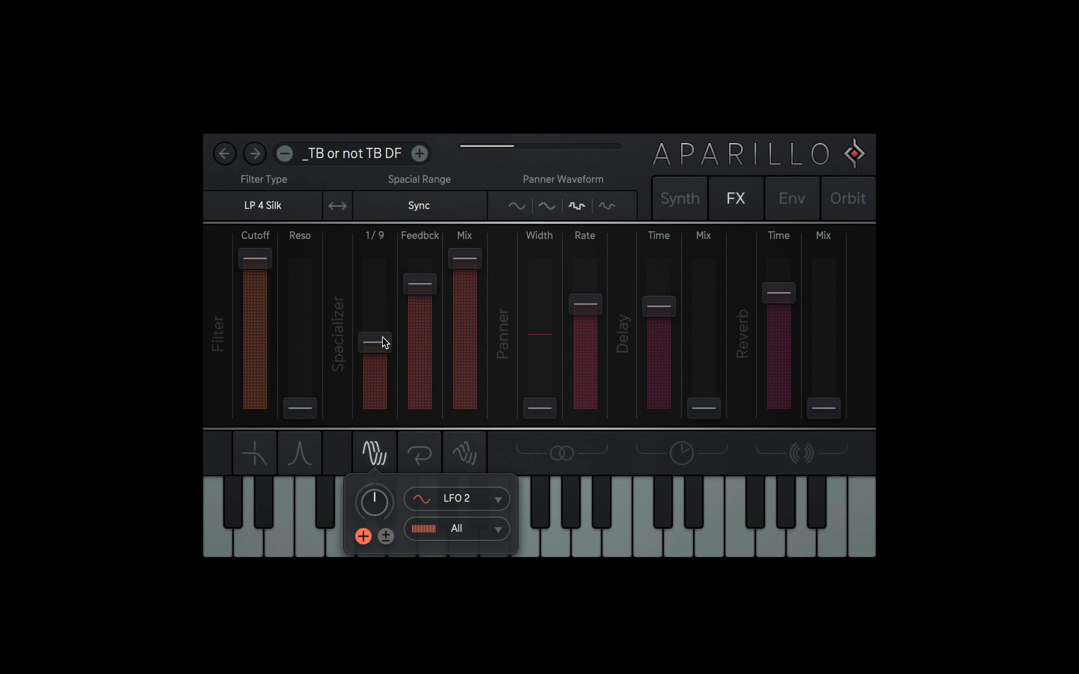
Lower LFO 2's rate to its minimum and set its rate jitter to 0.00%.
click(671, 196)
click(620, 451)
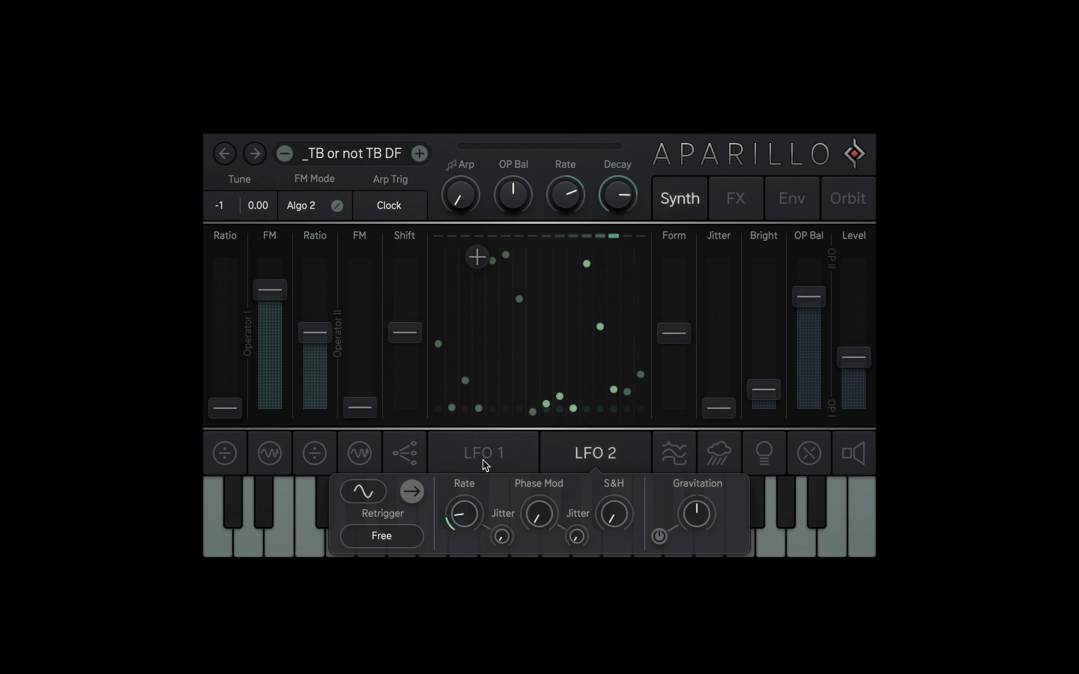
drag(510, 539, 497, 598)
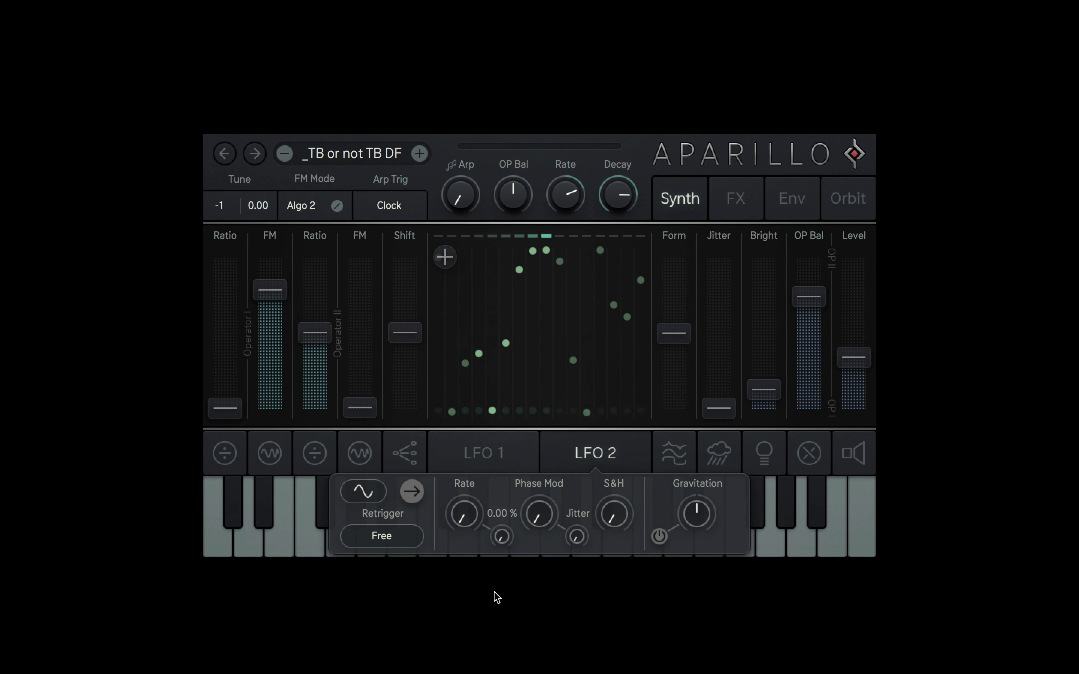
Apply strong LFO 2 modulation to the Spacializer size and lower the size to its minimum.
click(739, 208)
click(386, 465)
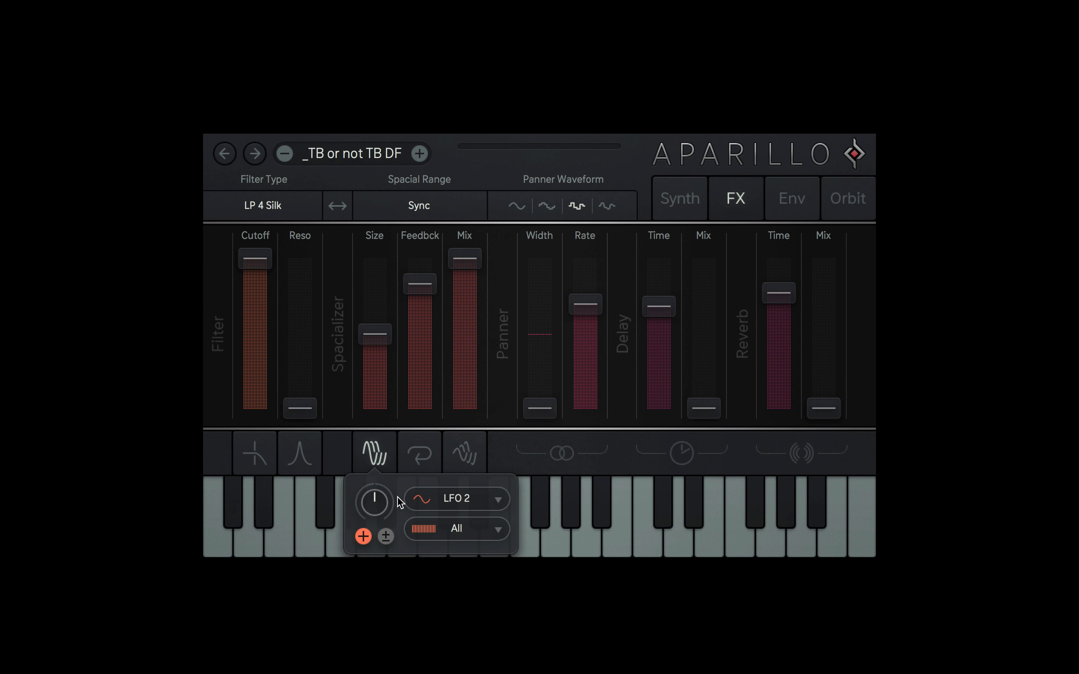
drag(386, 508, 387, 480)
drag(386, 339, 386, 412)
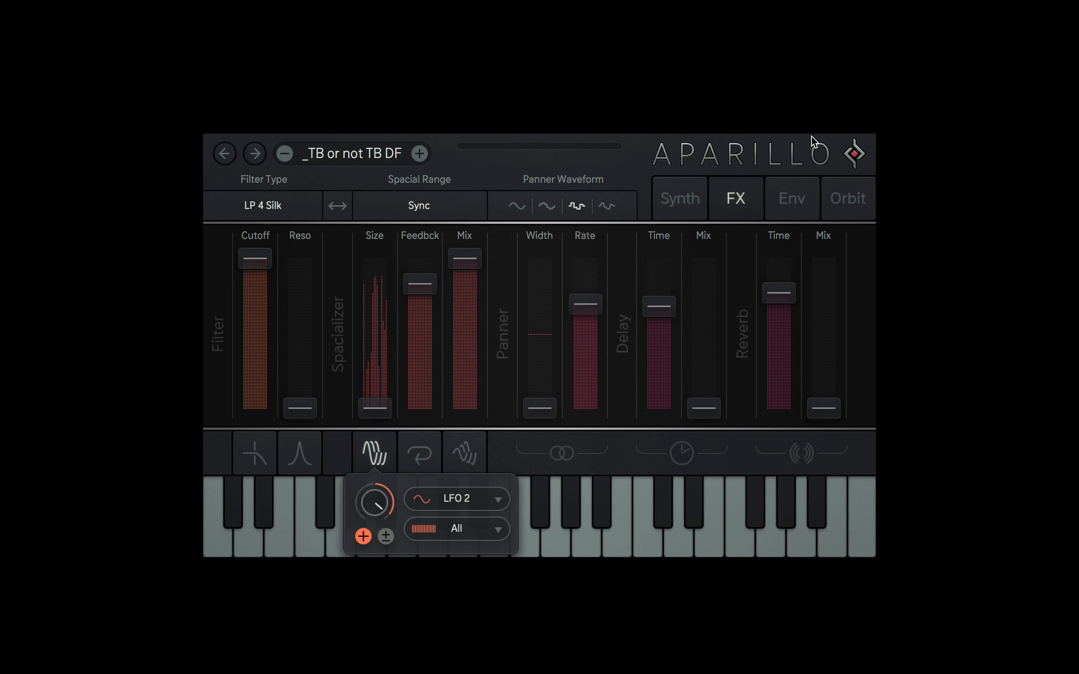
In the Env section, adjust the modulation decay and raise the amplifier release nearly to maximum.
click(792, 198)
drag(305, 408, 307, 373)
drag(829, 337, 822, 262)
Raise the Spacializer feedback to about 90% and the LFO 2 modulation of its size to maximum.
click(736, 201)
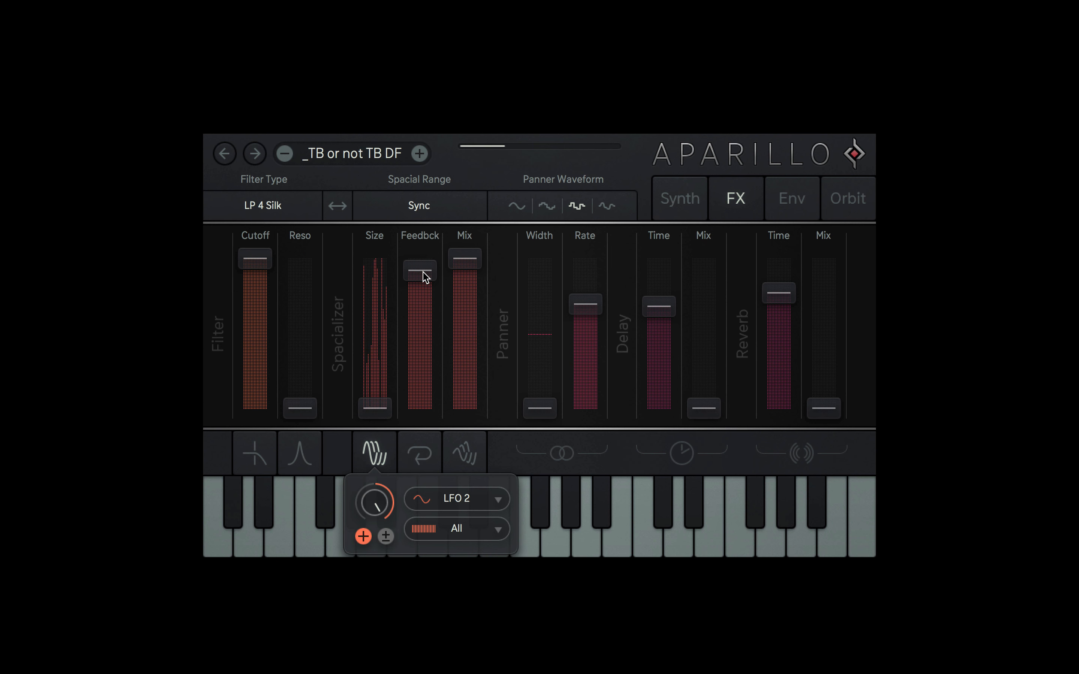
click(696, 201)
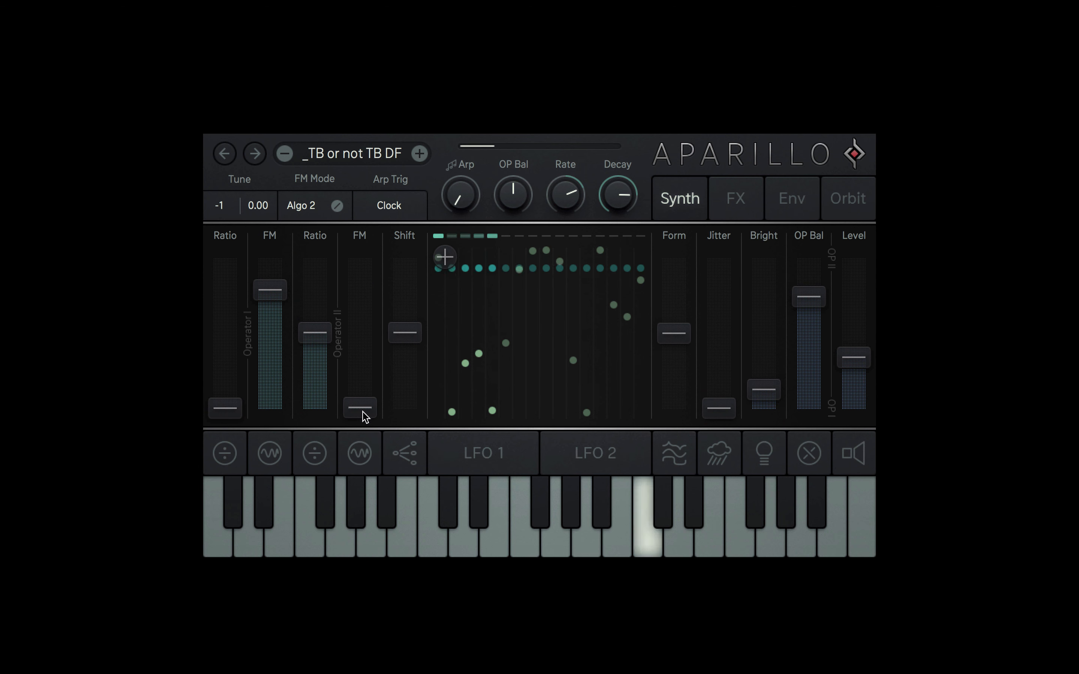
click(744, 201)
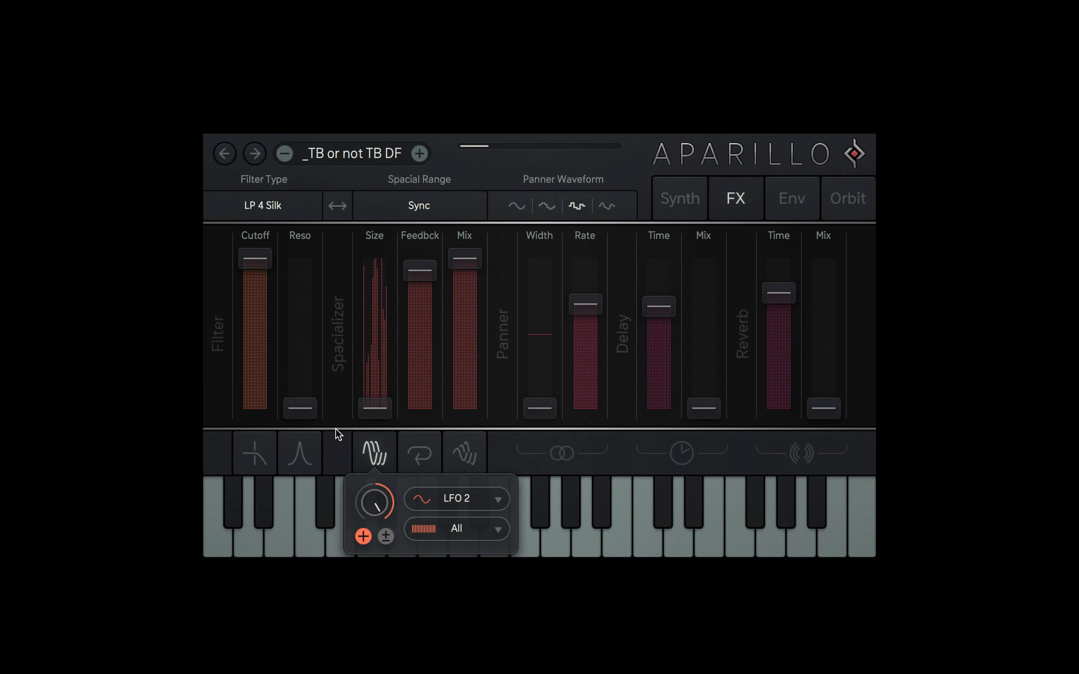
In the Synth section, raise Operator I's ratio to about 65% and FM to about 85%, and Operator II's FM to about 65%.
click(687, 196)
click(337, 206)
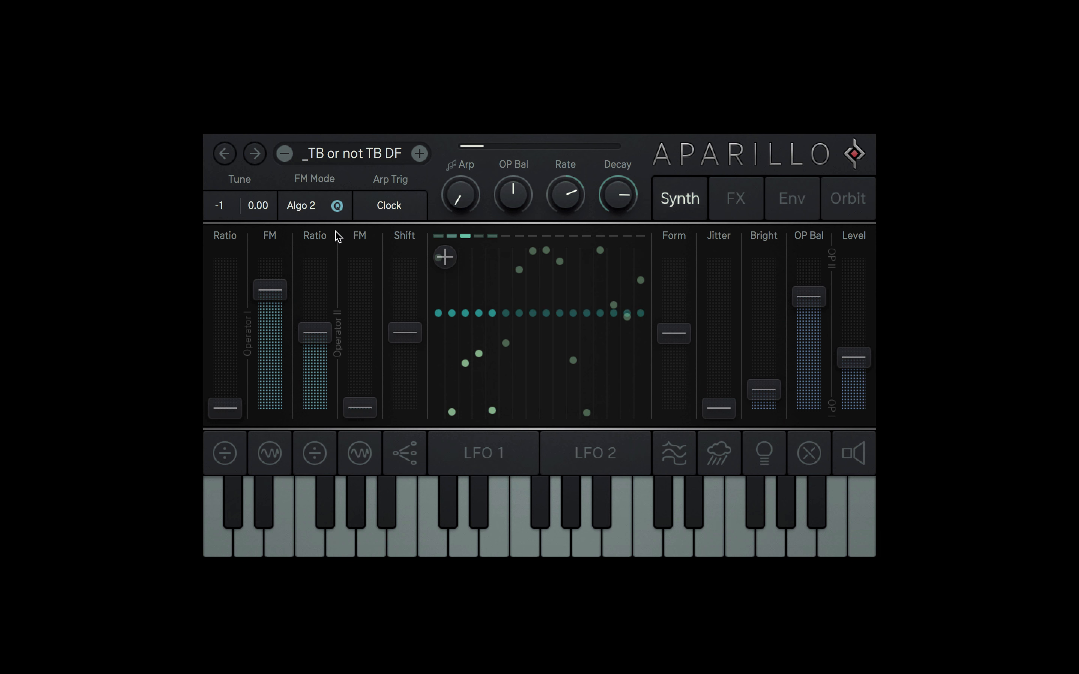
drag(242, 408, 270, 285)
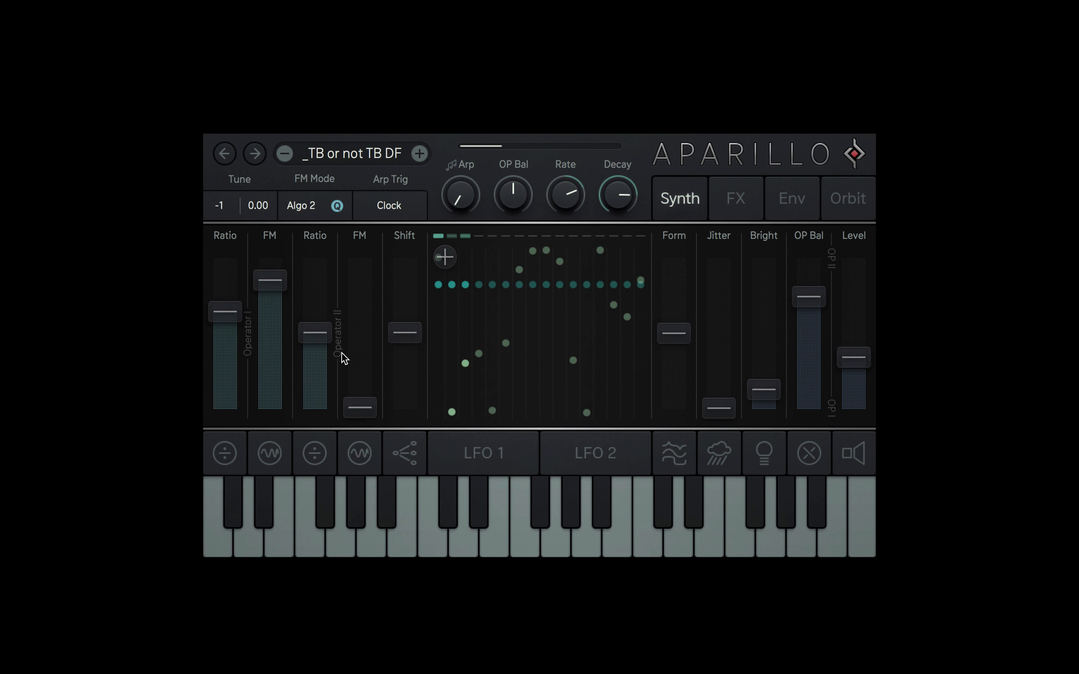
drag(361, 407, 373, 308)
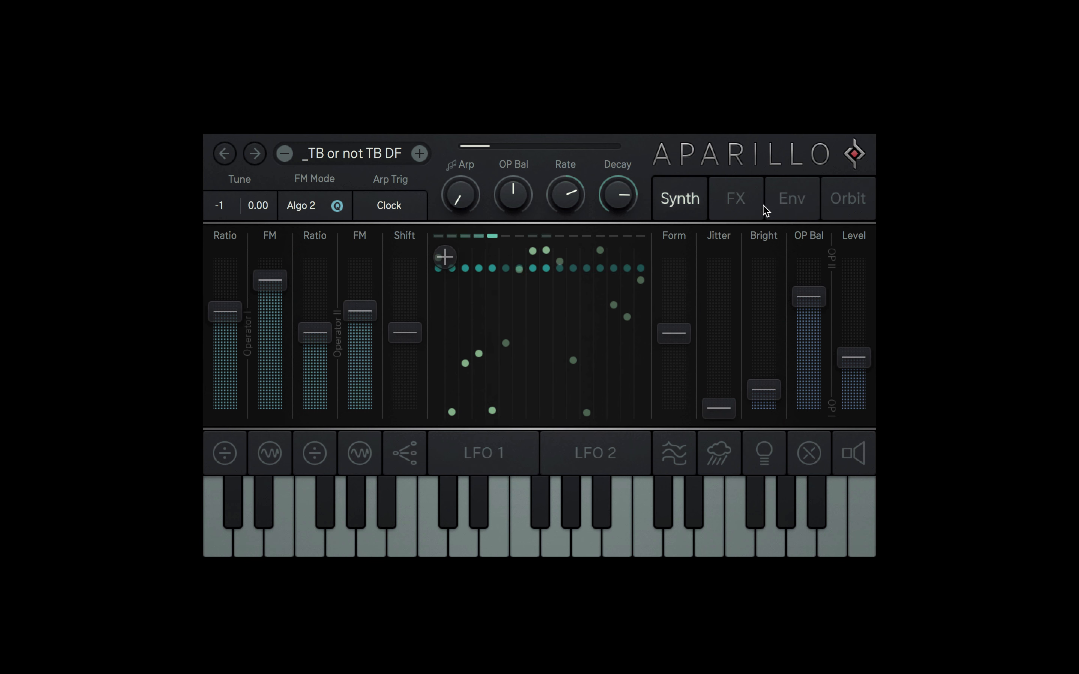
Lower the Spacializer feedback to about 55% and the LFO 2 modulation of its size to about 40%, keeping the mix at maximum.
click(739, 203)
drag(424, 273, 423, 320)
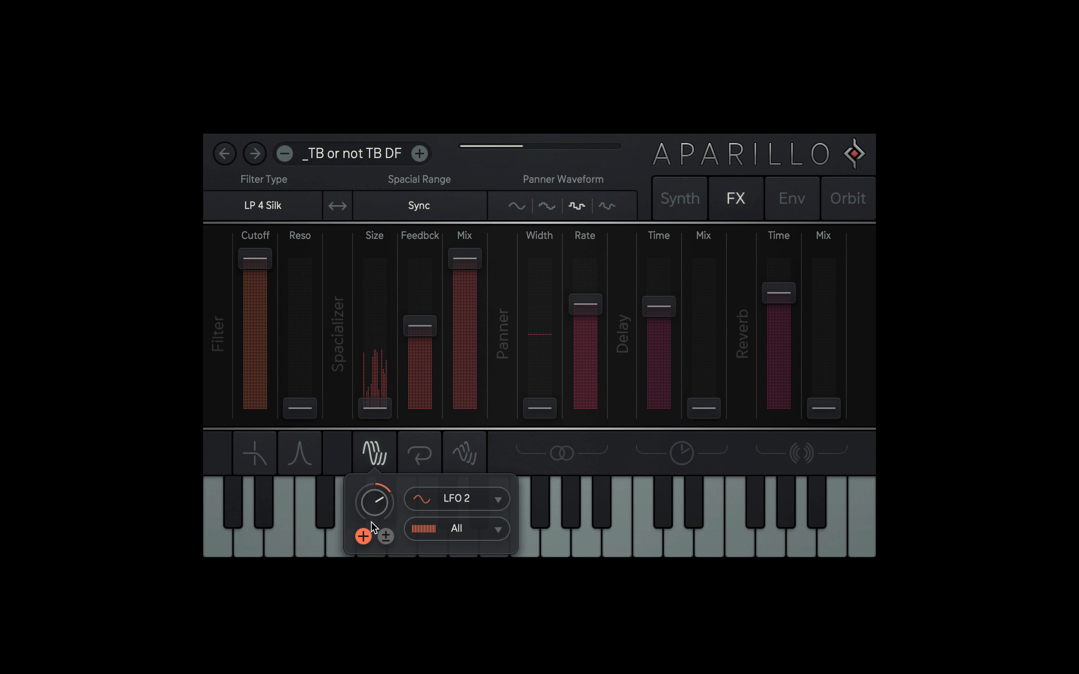
drag(471, 276, 460, 254)
Sweep the filter cutoff down to about 100 Hz and back up to about 8 kHz.
drag(264, 268, 255, 340)
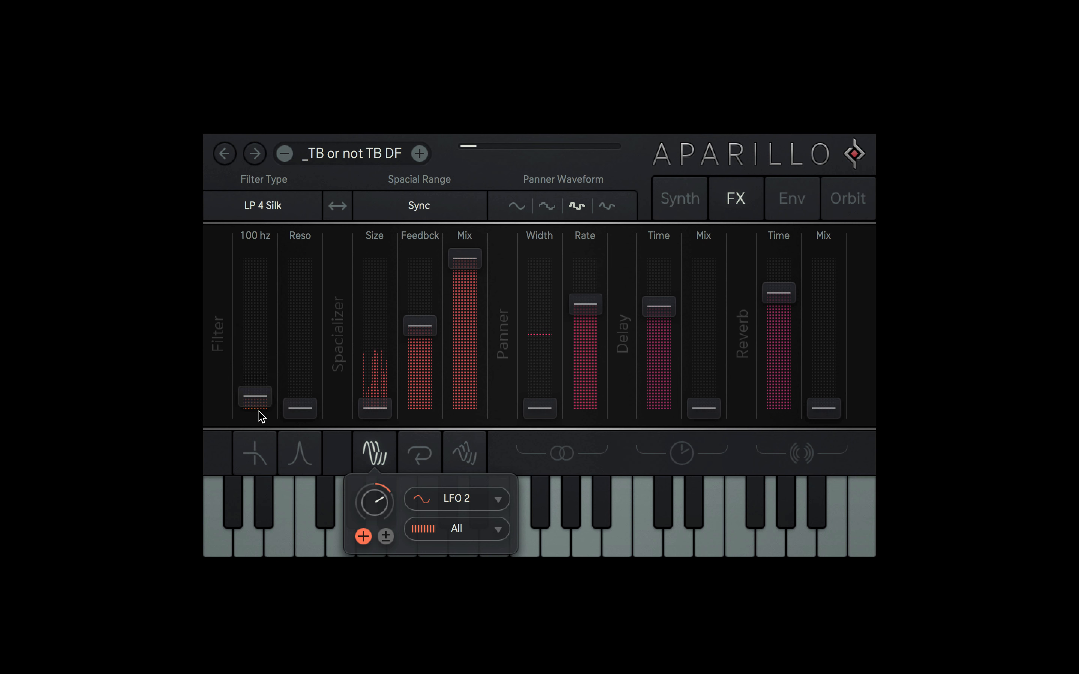
drag(263, 421, 263, 296)
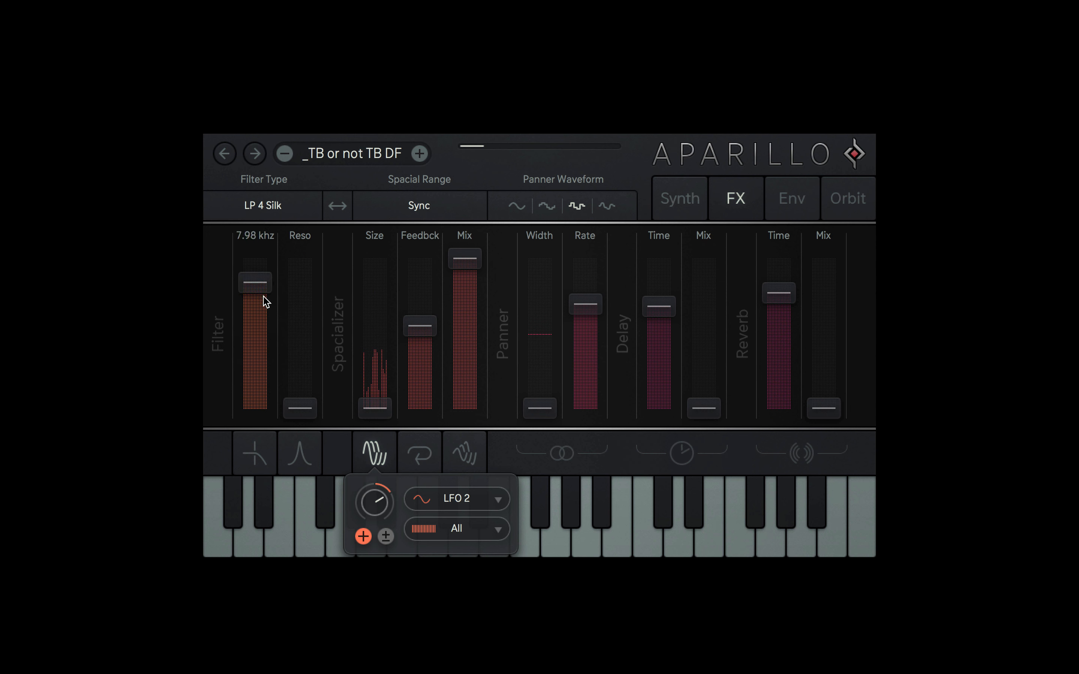
In the Env section, lower the amplifier sustain to about 80% and raise its release to about 90%.
click(783, 206)
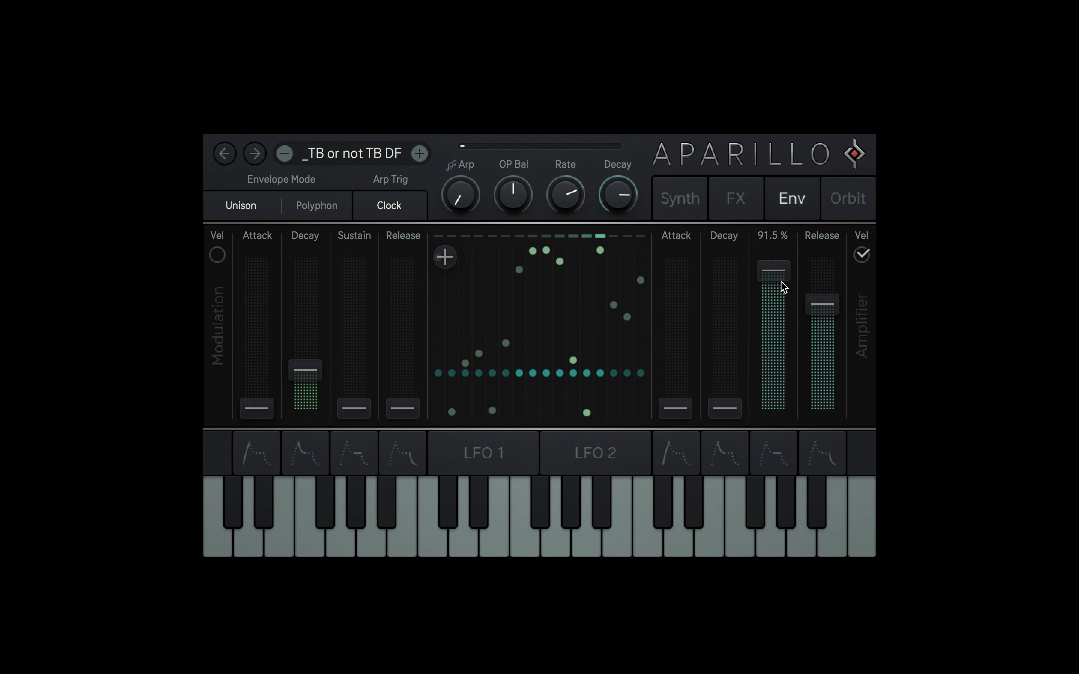
drag(781, 282, 783, 296)
drag(835, 305, 835, 276)
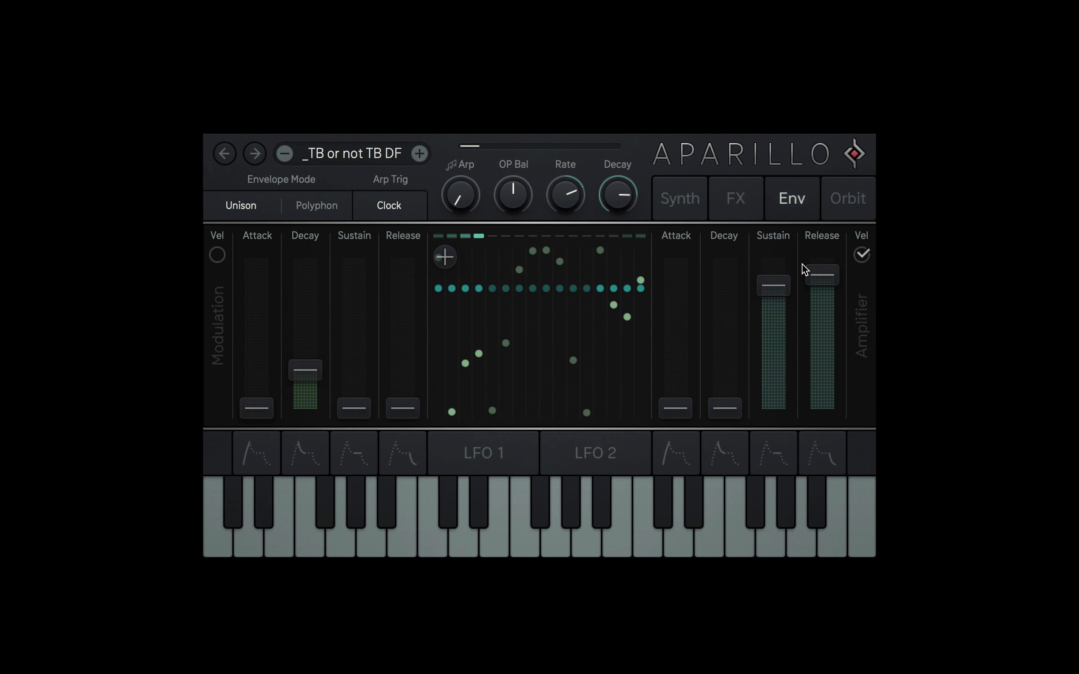